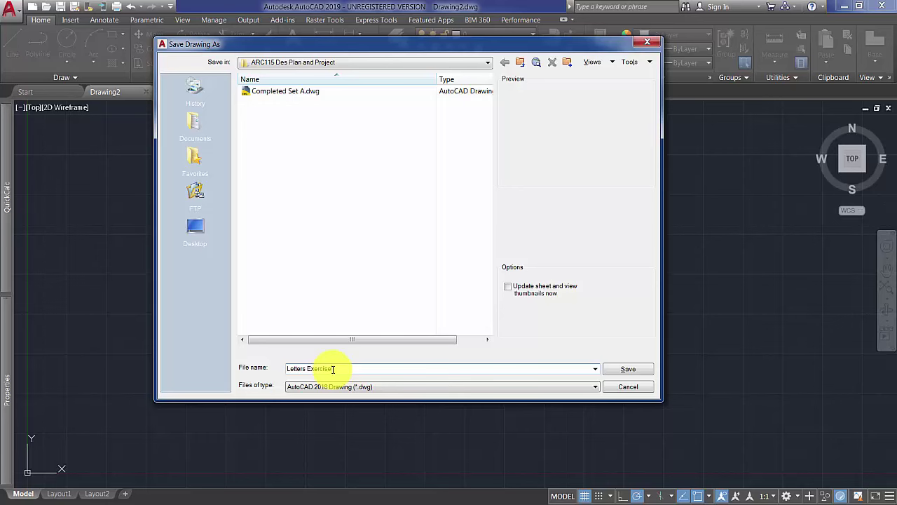
Save the drawing as Letters Exercise in the ARC115 Des Plan and Project folder.
key("Return")
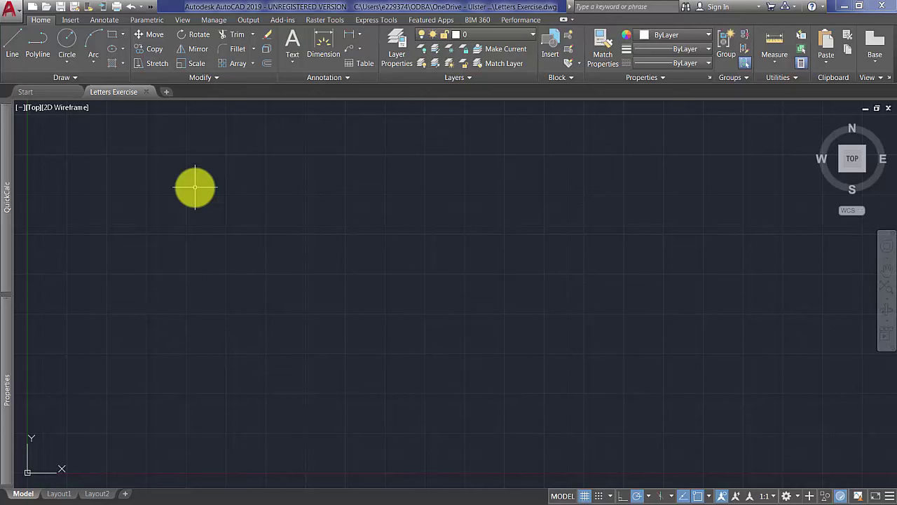
Draw a rectangle 100 units wide and 150 units high, starting from a free point near the origin.
left_click(113, 37)
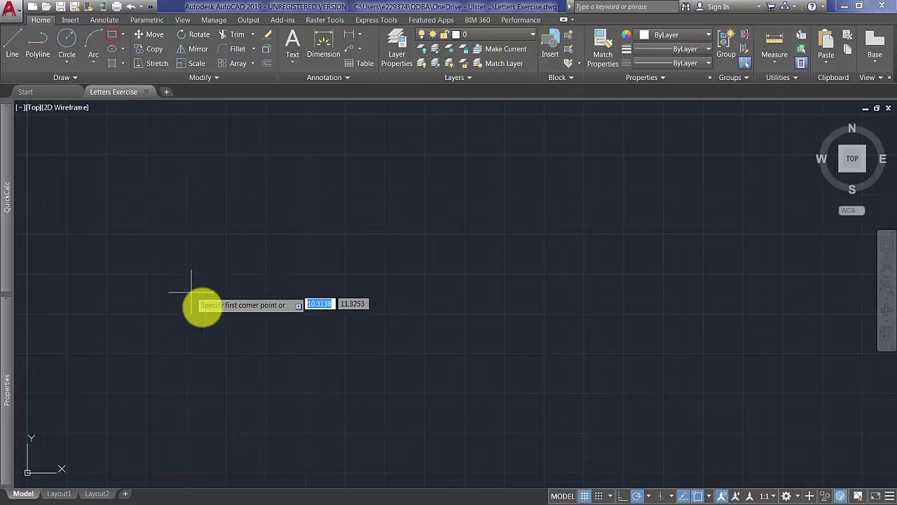
left_click(307, 223)
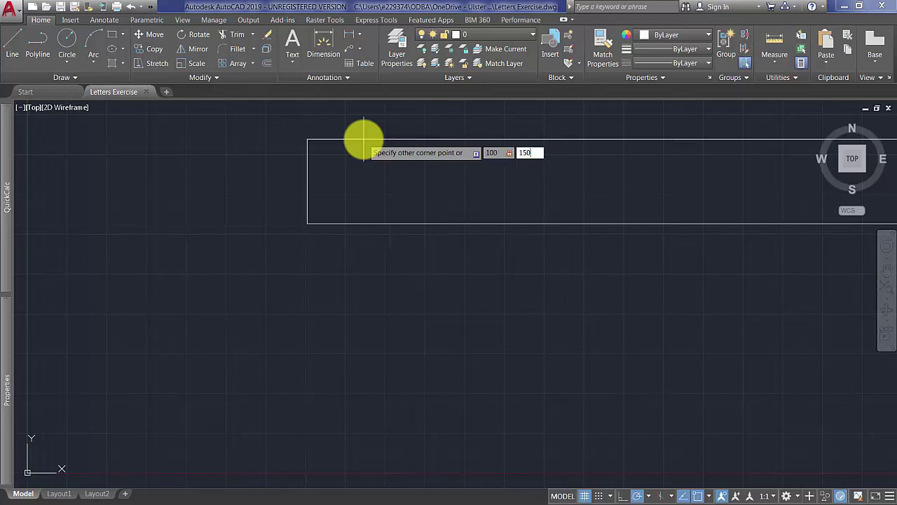
key("Return")
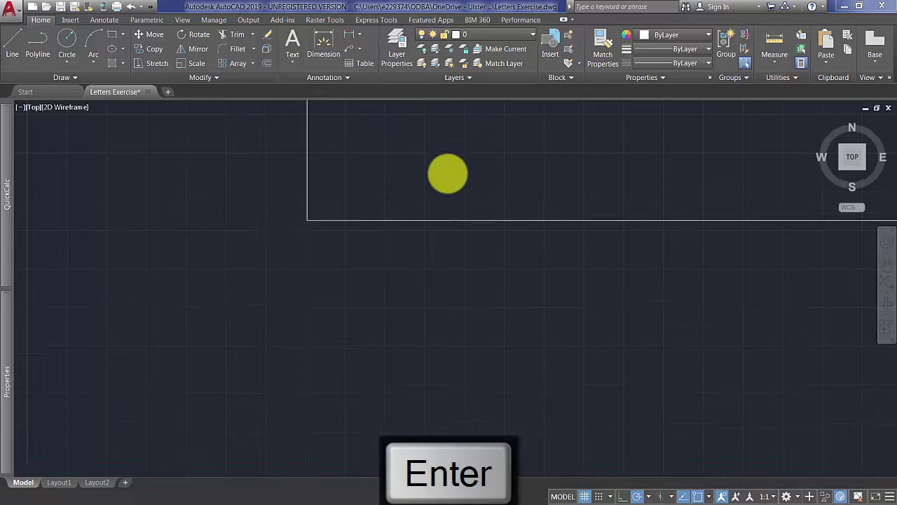
Move the whole rectangle up and to the right, farther away from the origin.
middle_click(447, 173)
middle_click(448, 174)
scroll(504, 252, "down", 2)
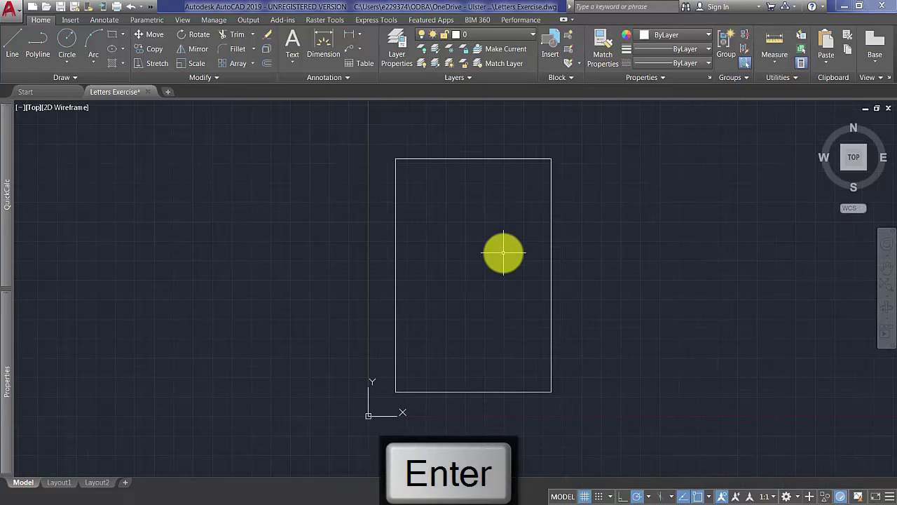
middle_click_drag(504, 253, 242, 244)
left_click(370, 264)
left_click(190, 203)
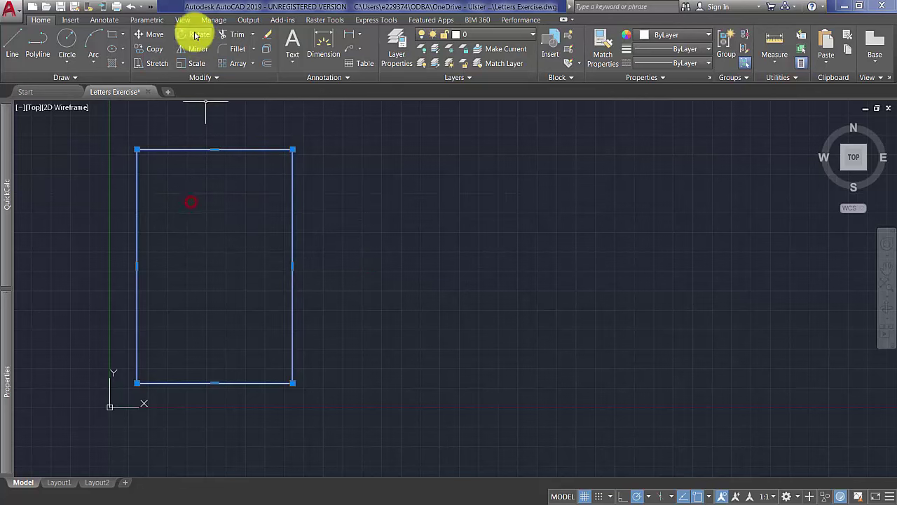
left_click(156, 36)
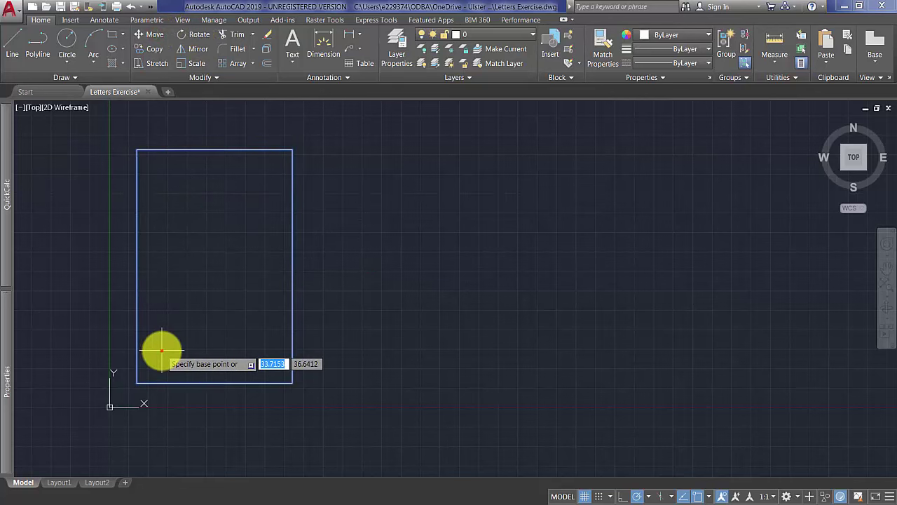
left_click(162, 349)
left_click(368, 149)
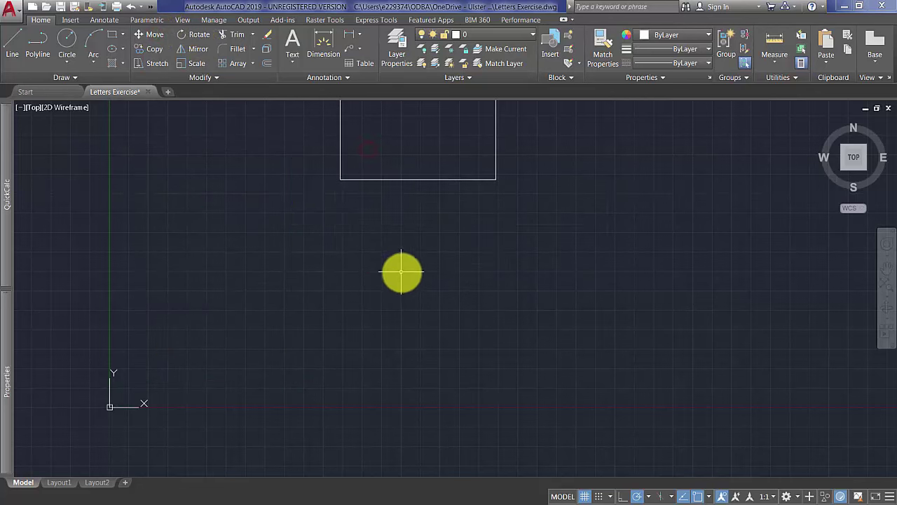
Set the rectangle's object color to red.
scroll(400, 268, "down", 5)
middle_click_drag(422, 277, 318, 349)
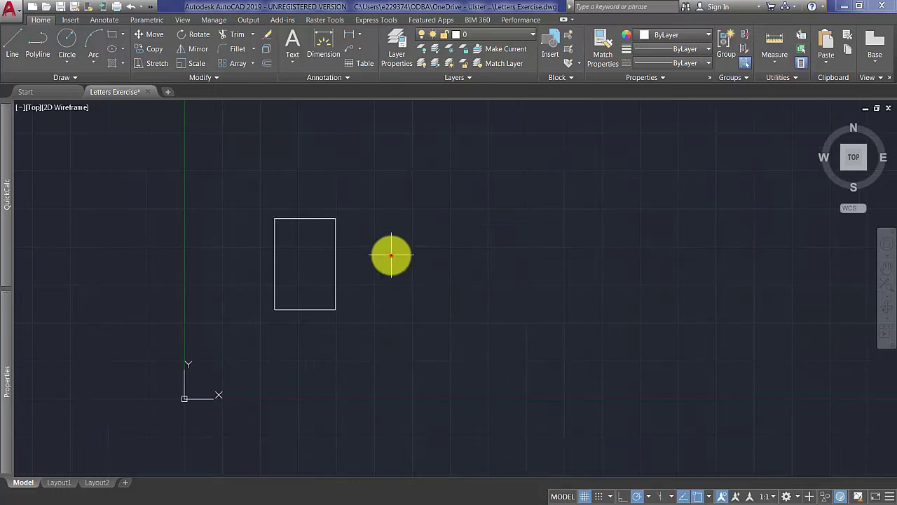
left_click(314, 244)
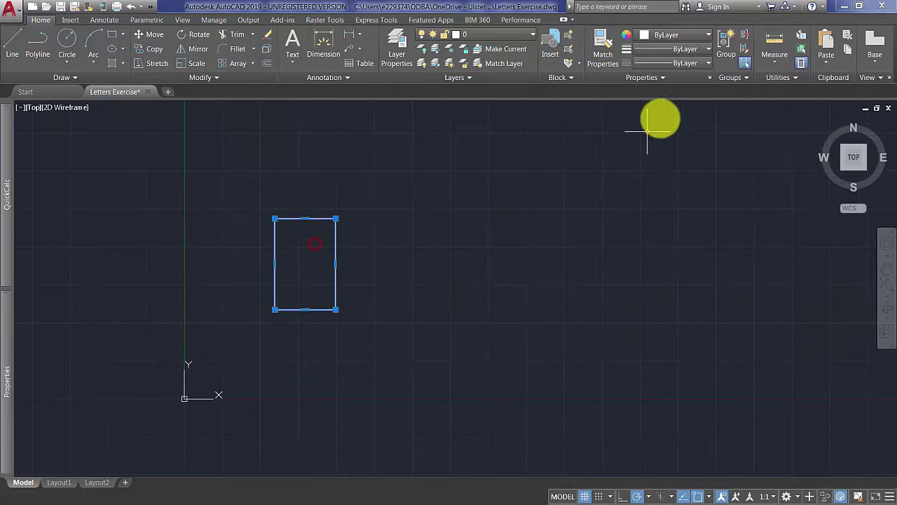
left_click(707, 35)
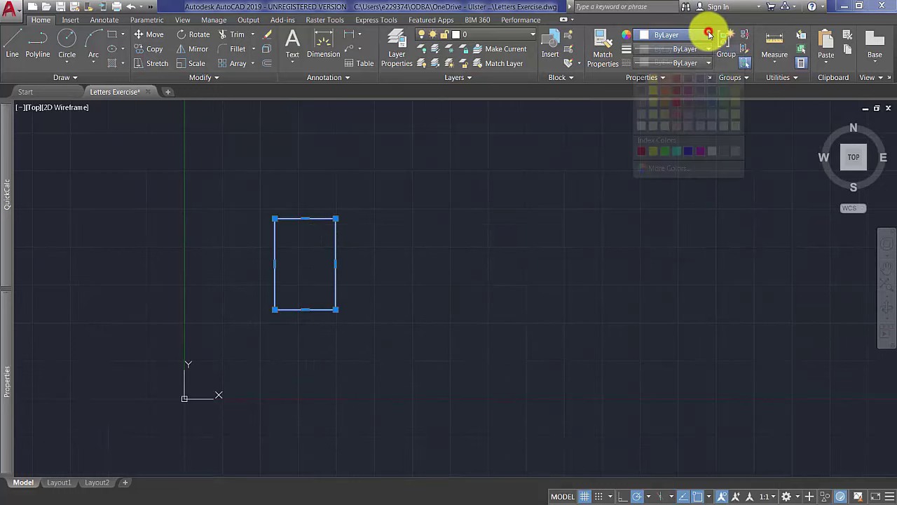
left_click(641, 150)
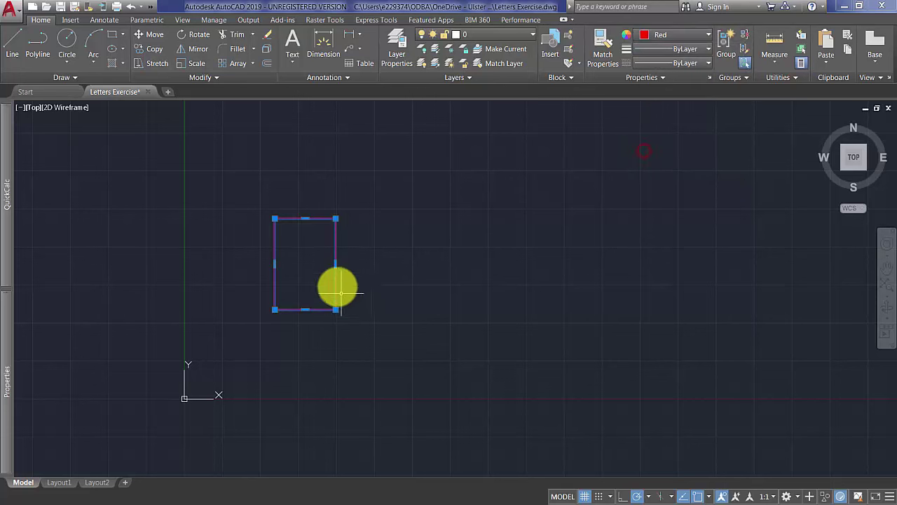
Send the red rectangle to the back of the draw order.
right_click(336, 242)
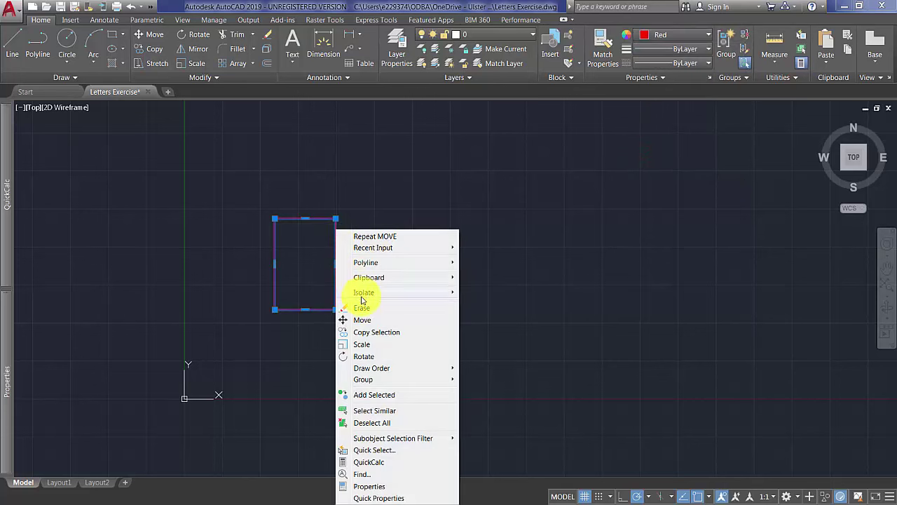
mouse_move(416, 368)
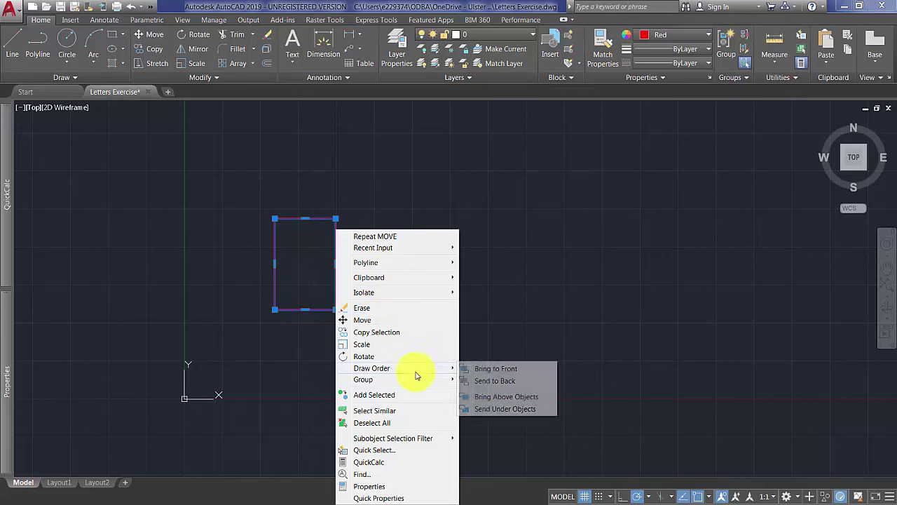
left_click(529, 386)
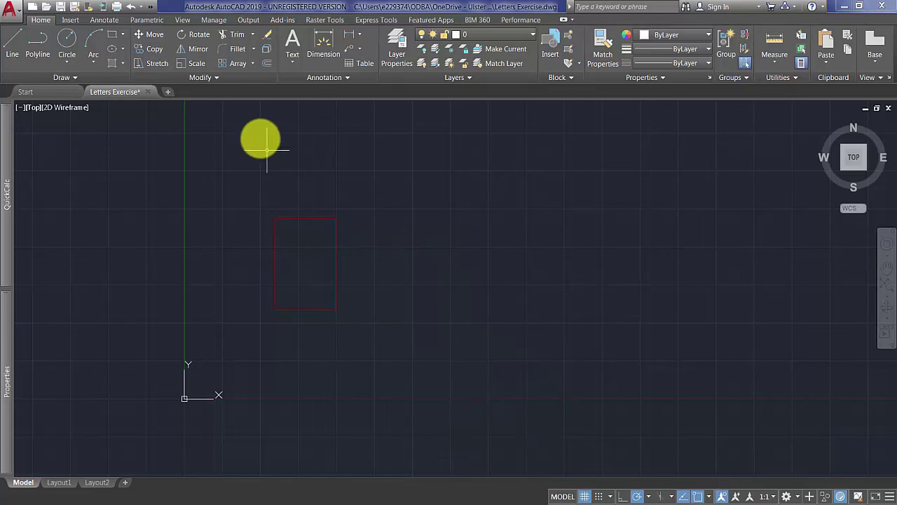
Copy the red rectangle six times horizontally to the right at 200-unit spacing, from 200 to 1200 units.
left_click(367, 282)
left_click(328, 258)
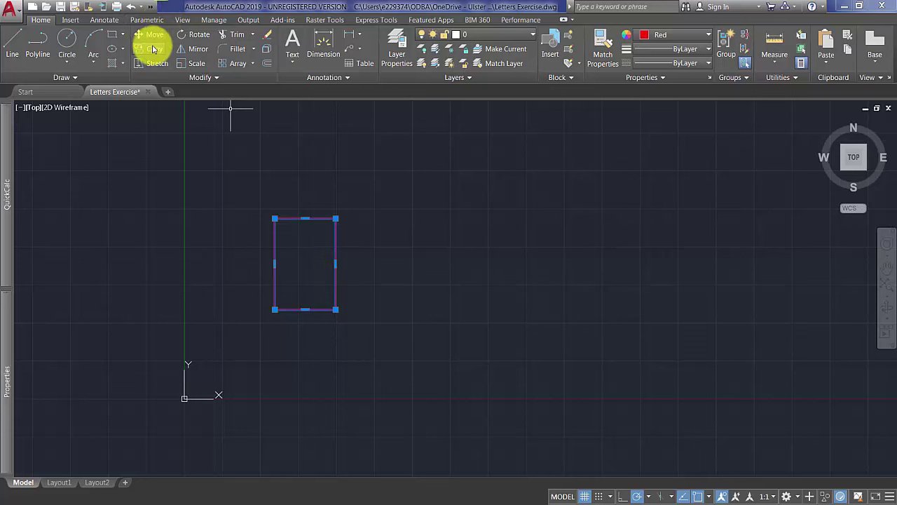
left_click(155, 49)
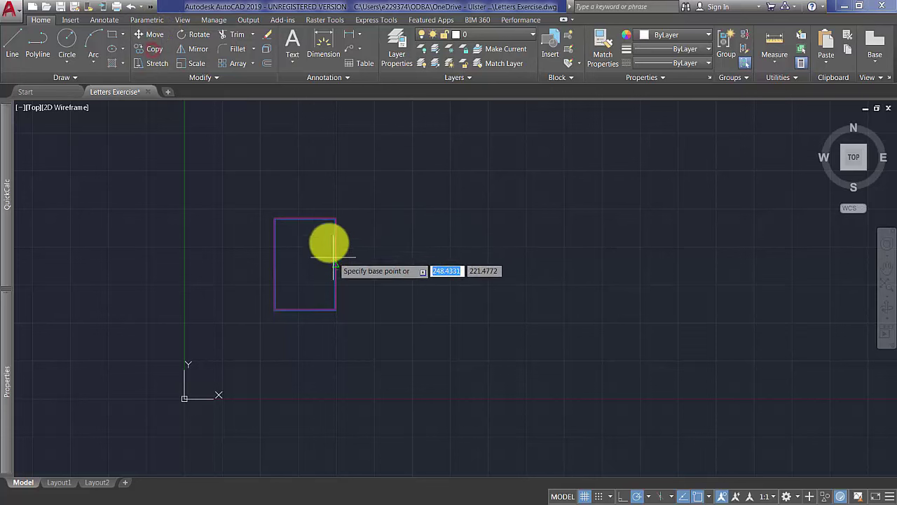
left_click(310, 177)
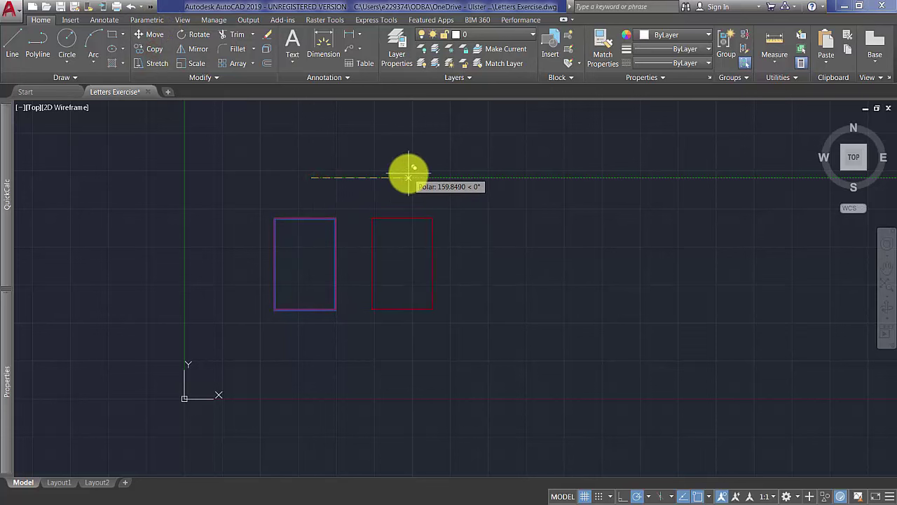
type("200")
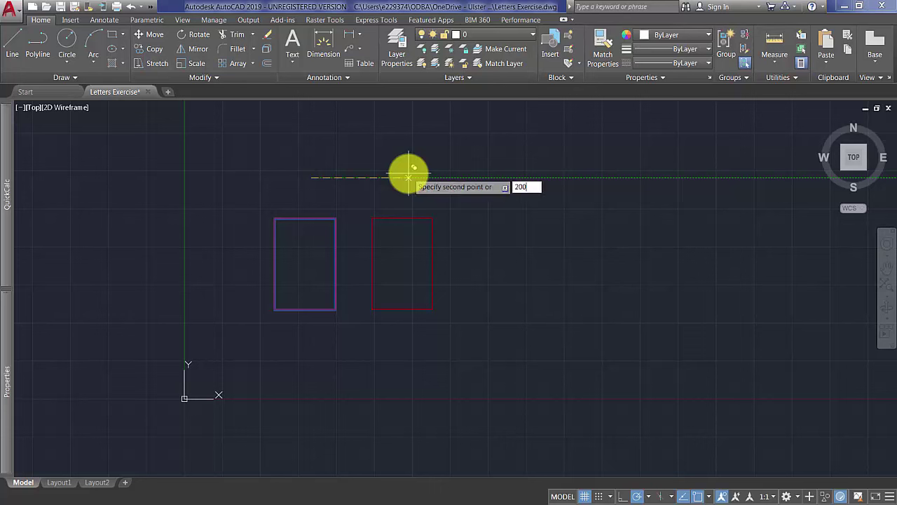
key("Return")
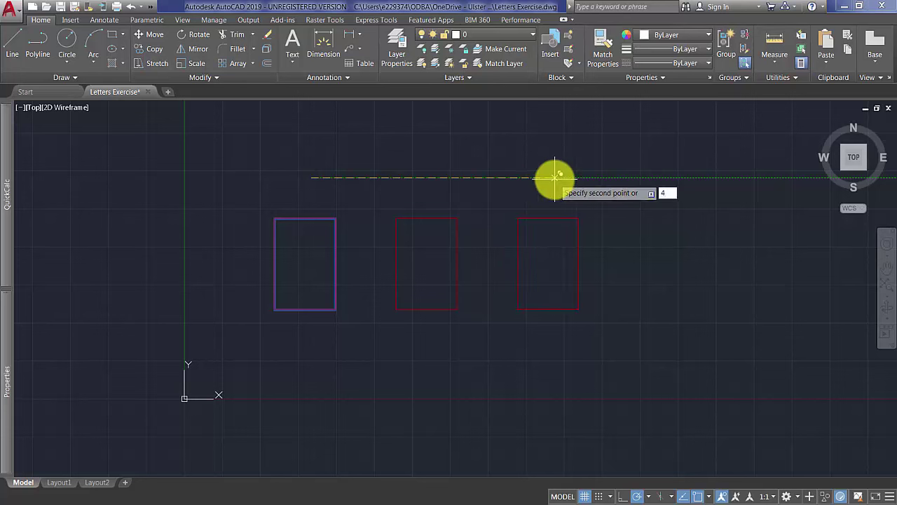
key("Return")
type("600")
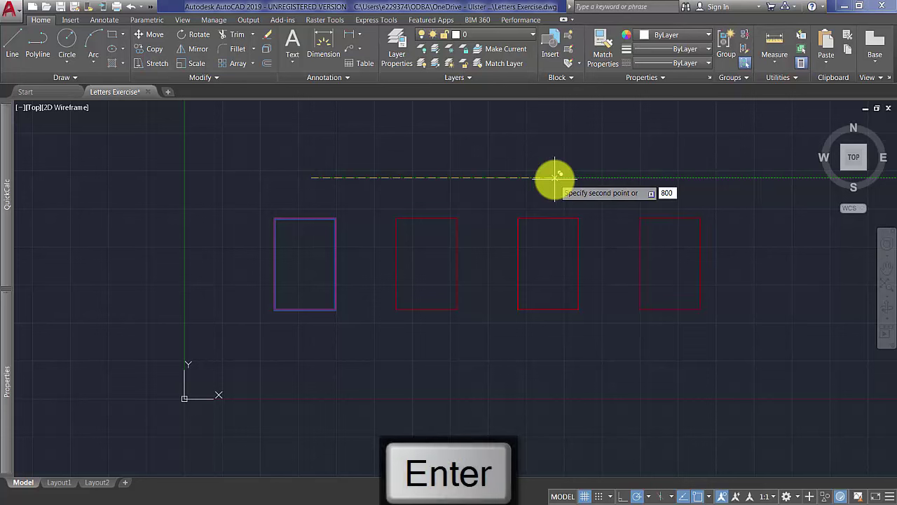
type("1000")
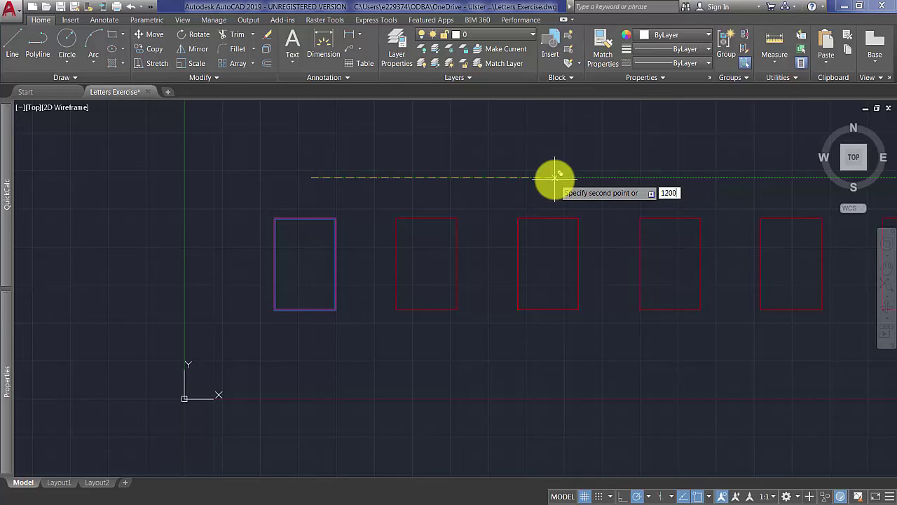
scroll(555, 177, "down", 5)
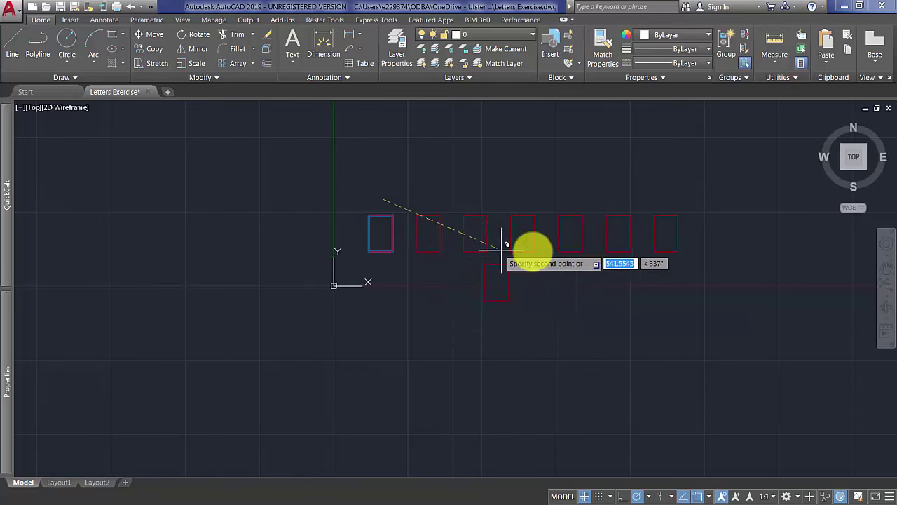
key("Escape")
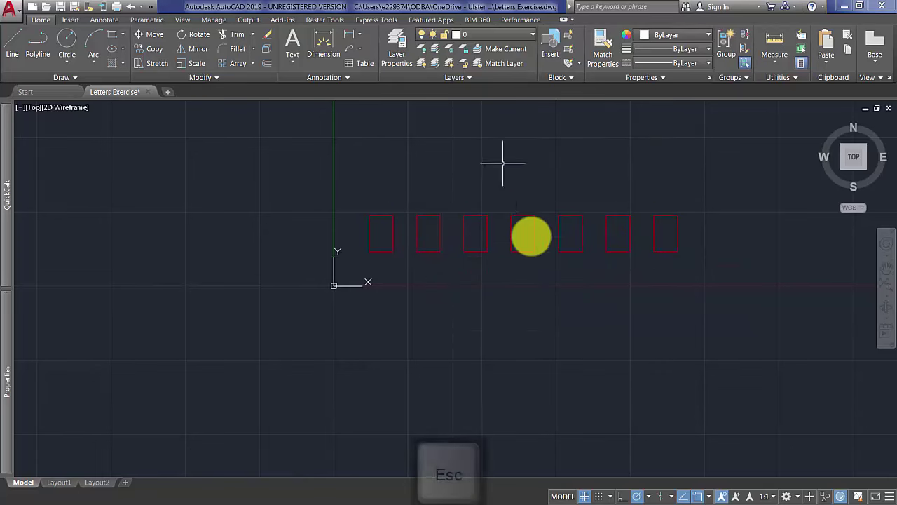
Move the whole row of seven red rectangles up and to the right, away from the origin.
left_click(693, 275)
left_click(373, 162)
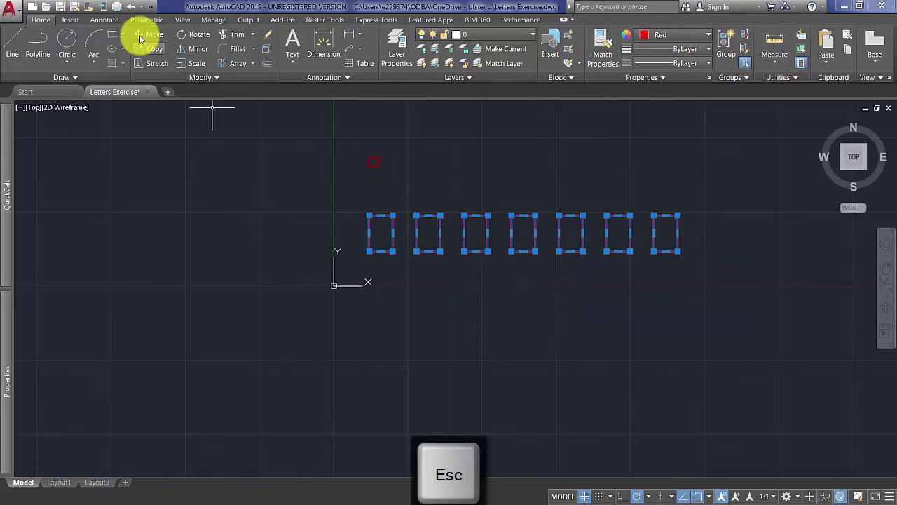
left_click(143, 33)
left_click(401, 324)
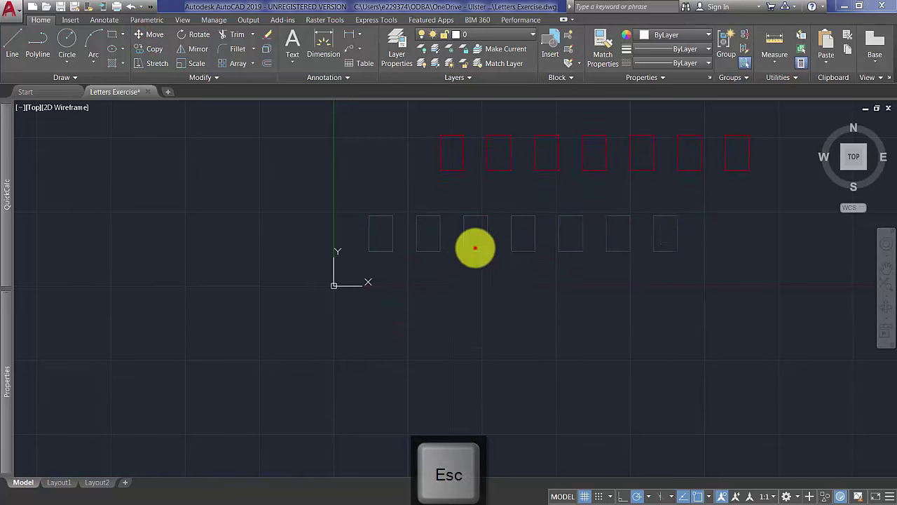
left_click(475, 247)
Draw an 18-unit horizontal line to the right from the lower-left corner of the first rectangle.
middle_click_drag(516, 257, 390, 332)
scroll(393, 273, "up", 2)
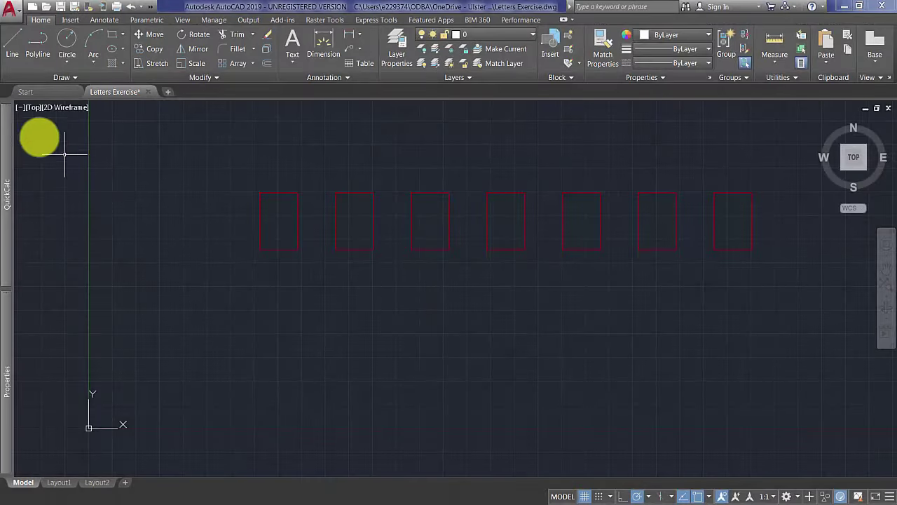
left_click(13, 46)
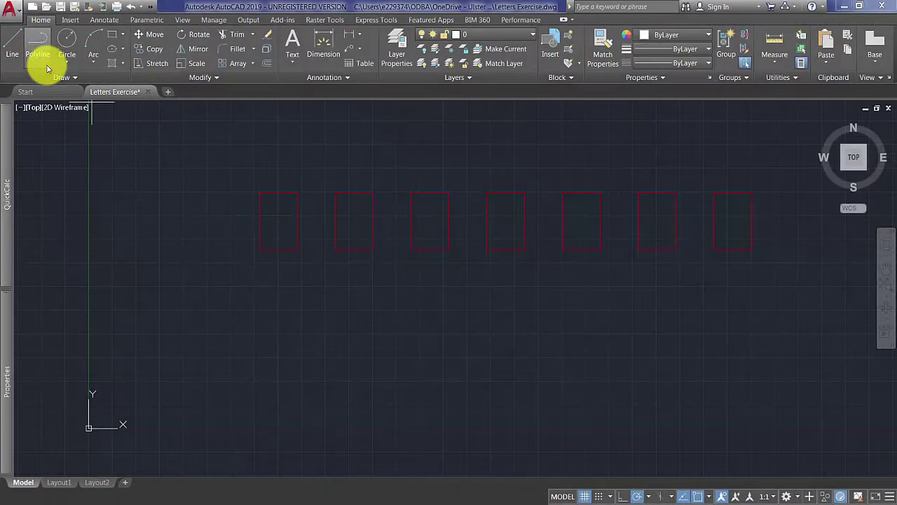
scroll(284, 246, "up", 8)
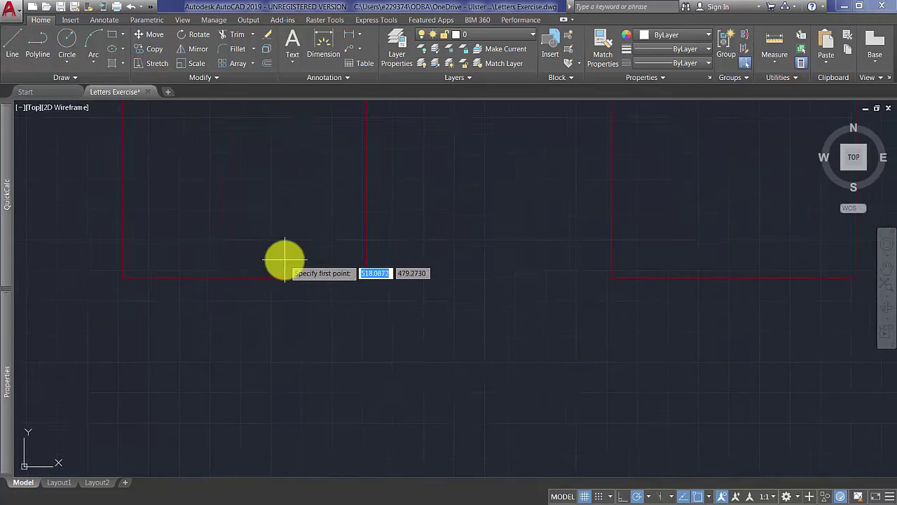
scroll(315, 310, "down", 5)
scroll(291, 339, "up", 3)
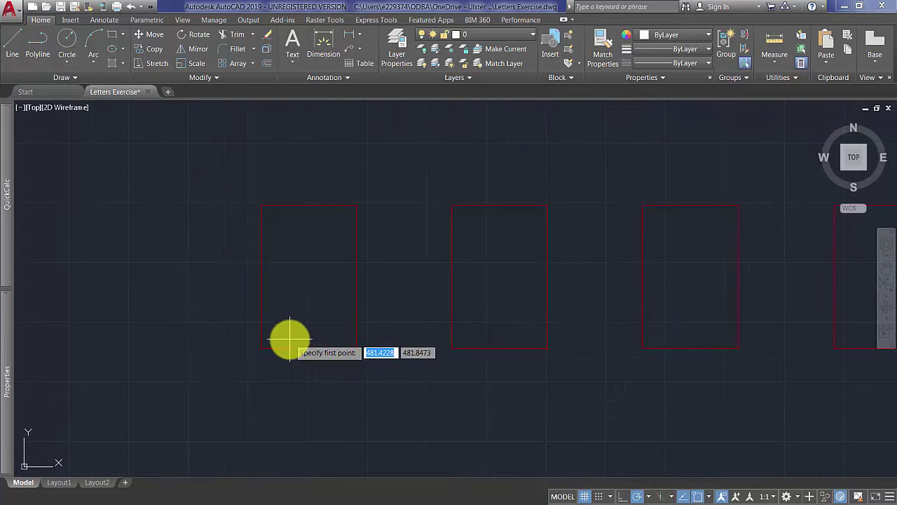
left_click(244, 354)
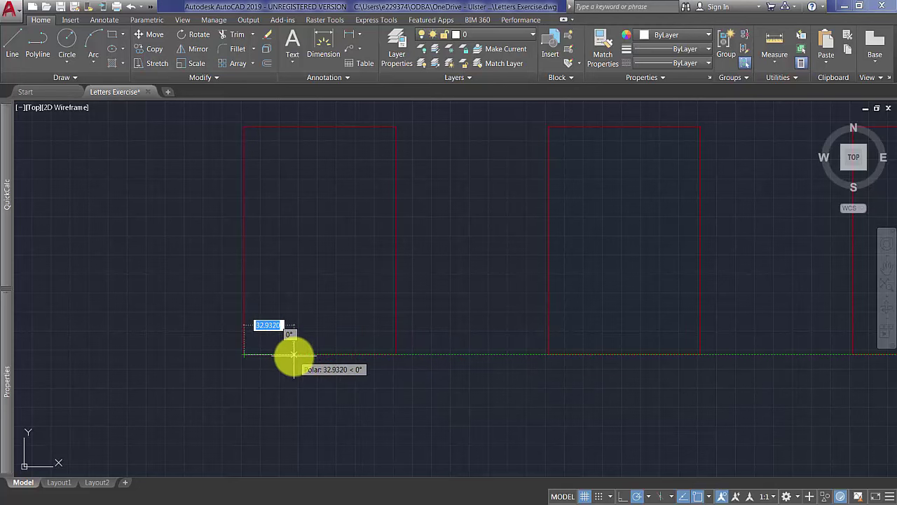
key("Return")
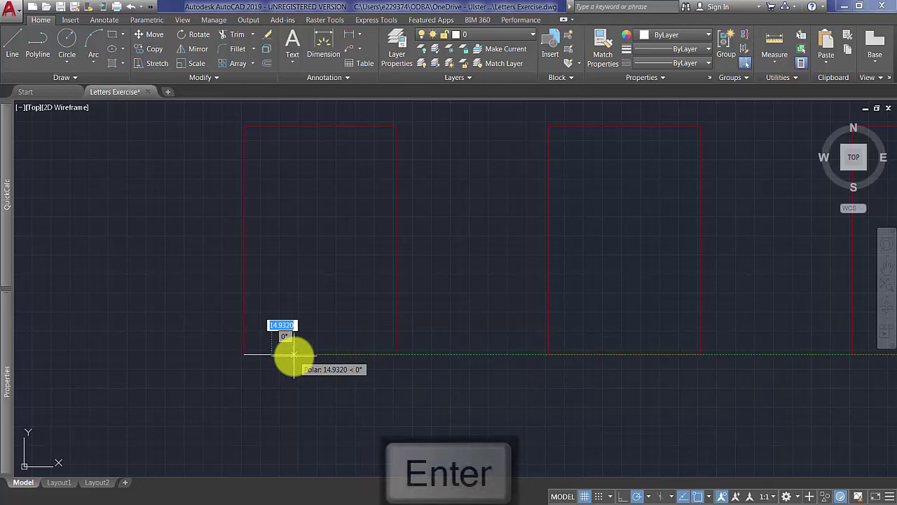
key("Return")
Copy the 18-unit line from its right endpoint to the lower-right corner of the first rectangle.
left_click(214, 332)
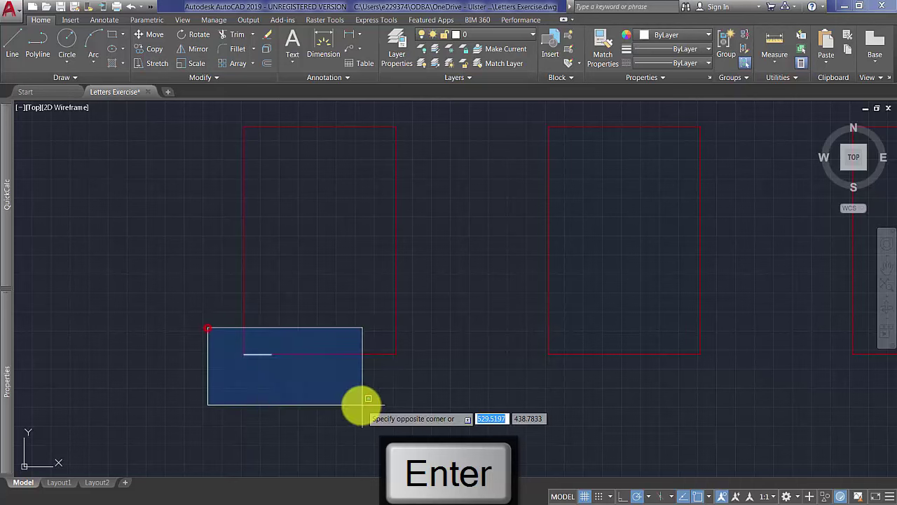
left_click(290, 395)
left_click(158, 49)
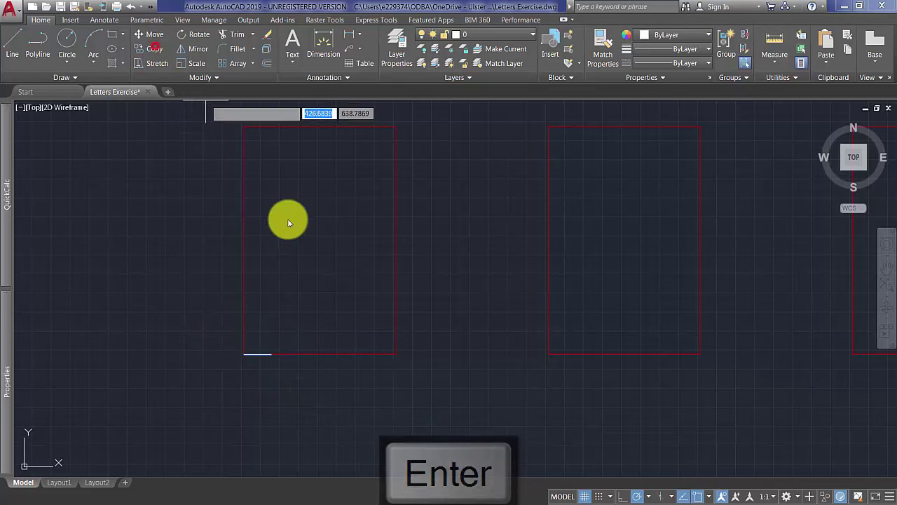
left_click(268, 354)
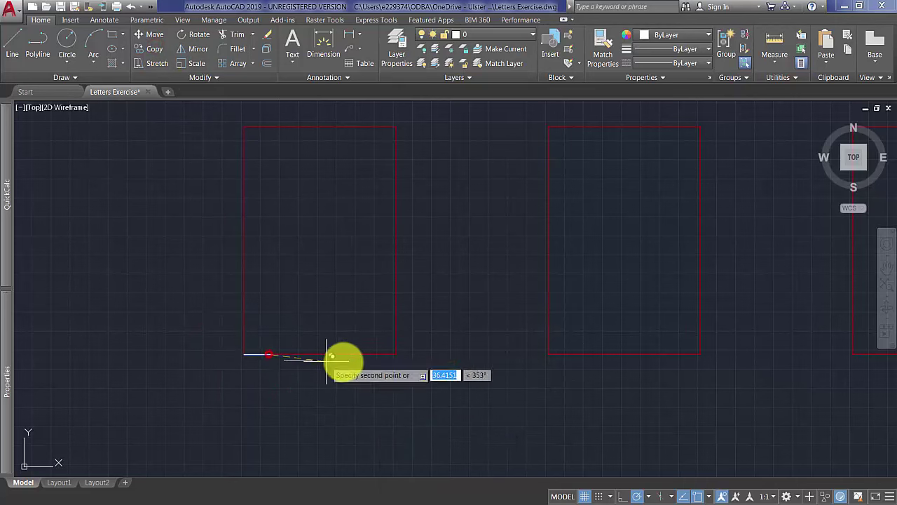
left_click(395, 354)
key("Return")
middle_click_drag(483, 272, 467, 309)
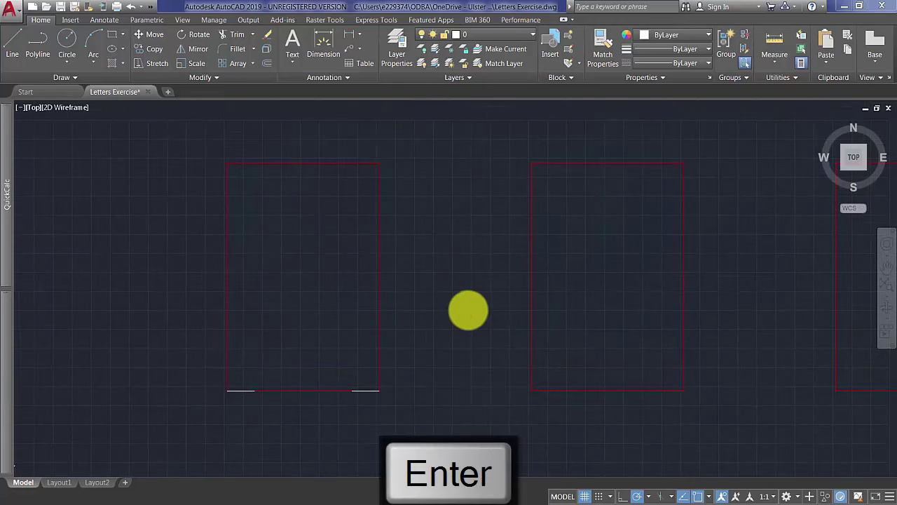
Select the short line at the first rectangle's lower-right corner and enable the Quadrant object snap.
left_click(343, 367)
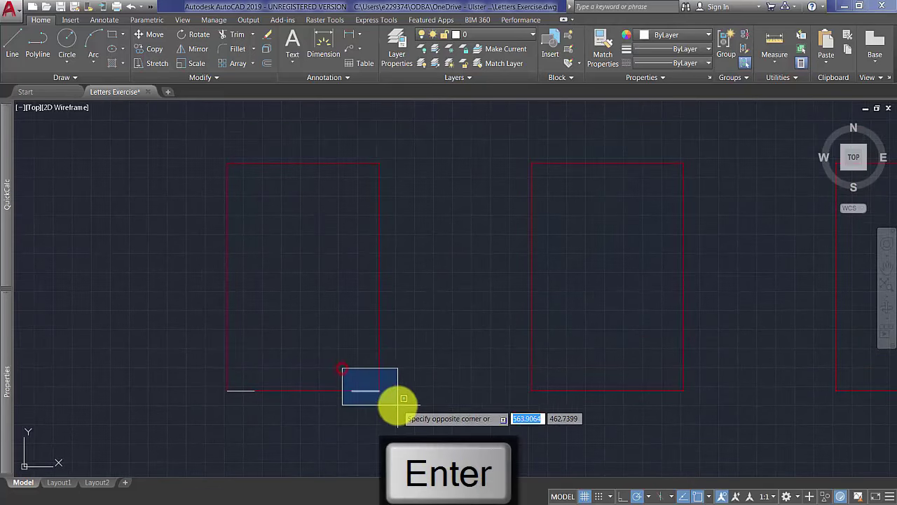
left_click(406, 411)
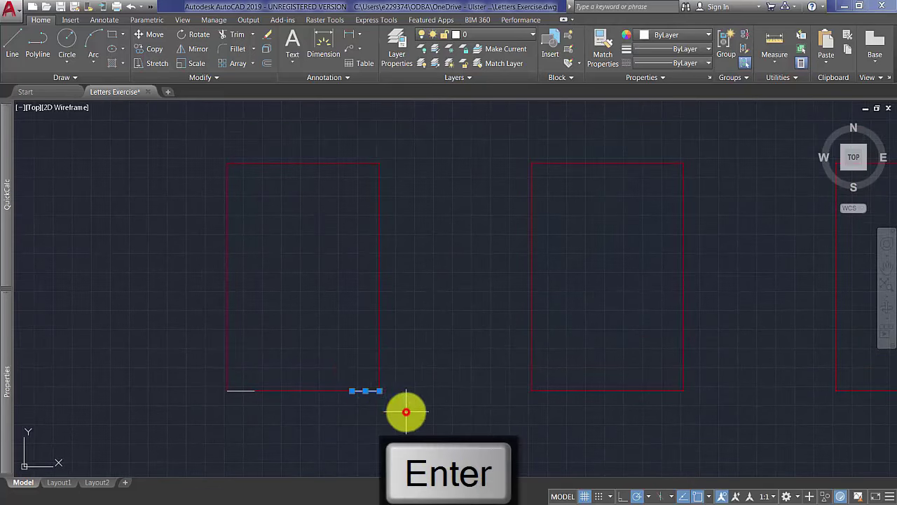
left_click(321, 350)
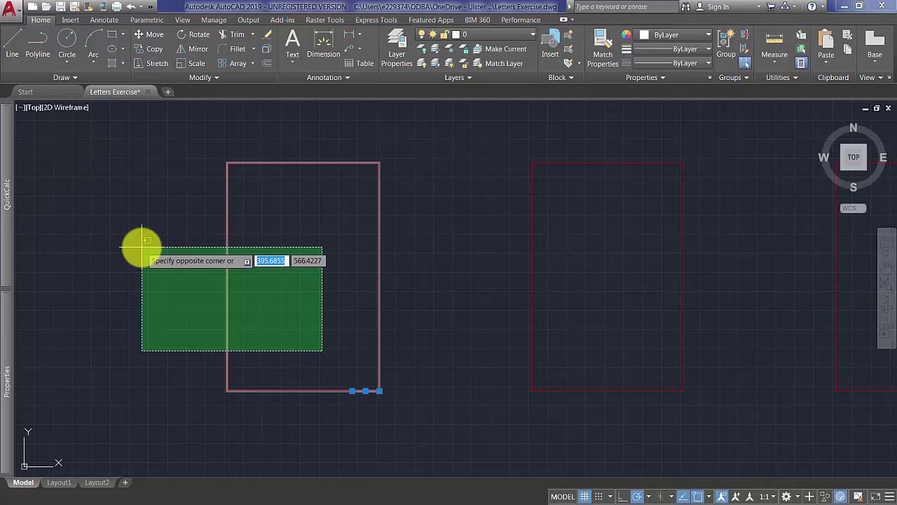
left_click(454, 430)
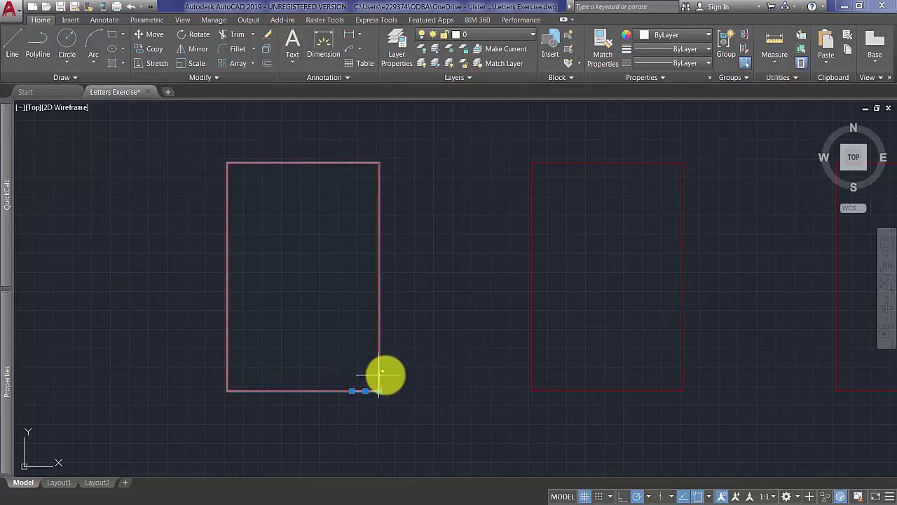
left_click(697, 497)
left_click(588, 496)
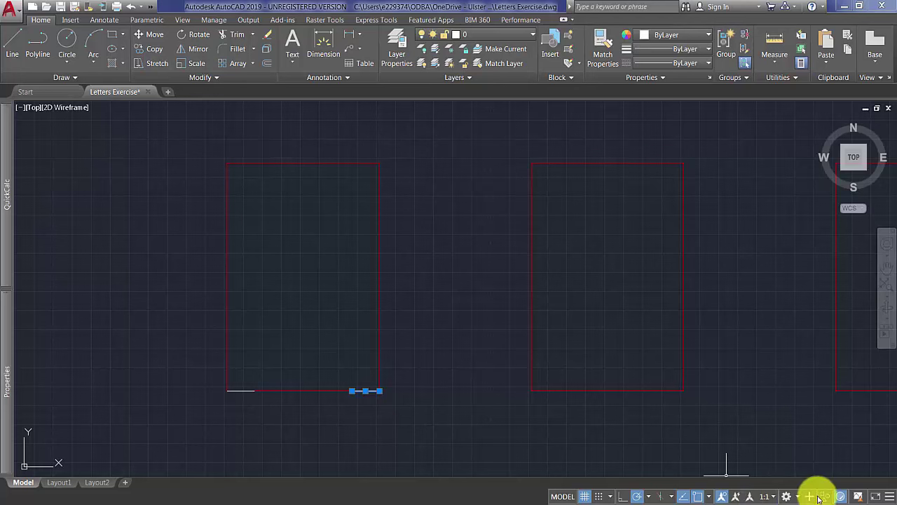
right_click(698, 497)
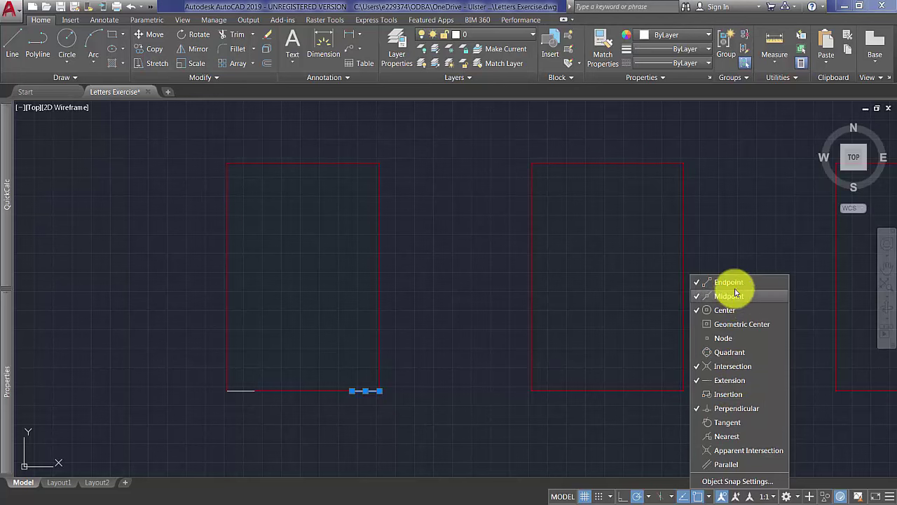
left_click(697, 283)
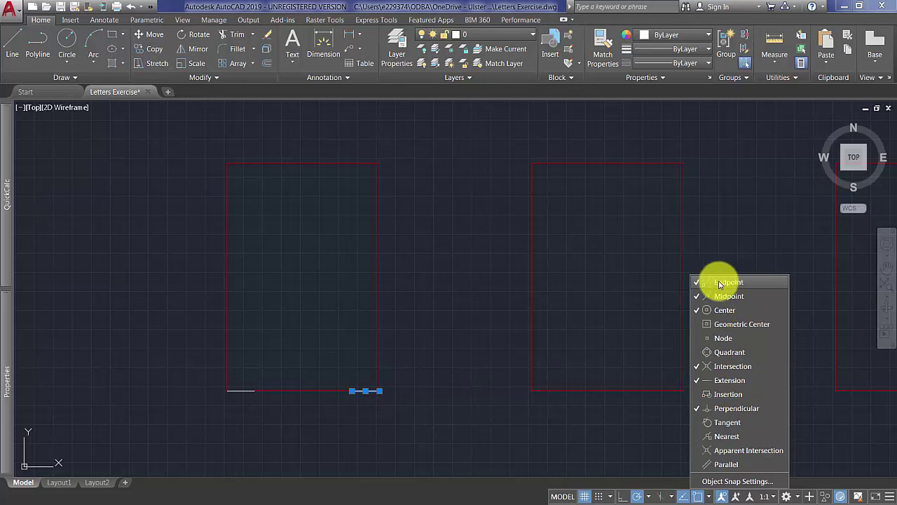
left_click(696, 354)
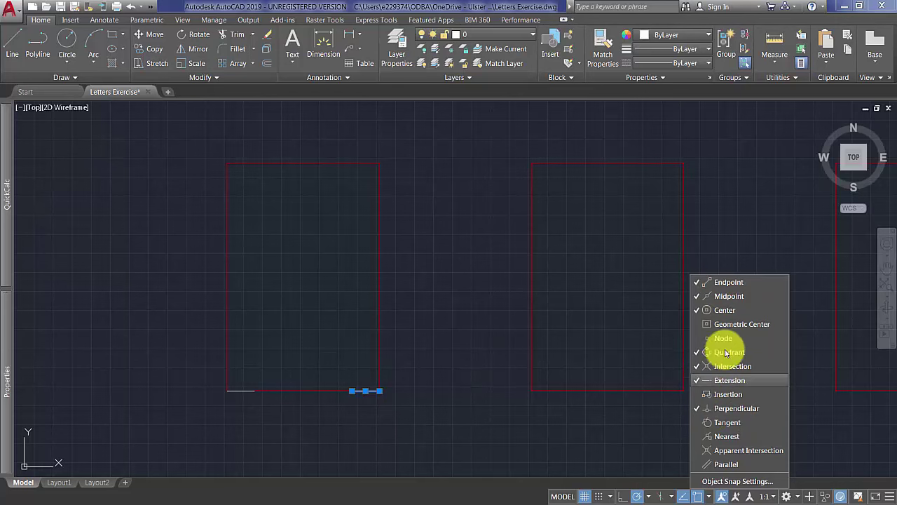
left_click(605, 440)
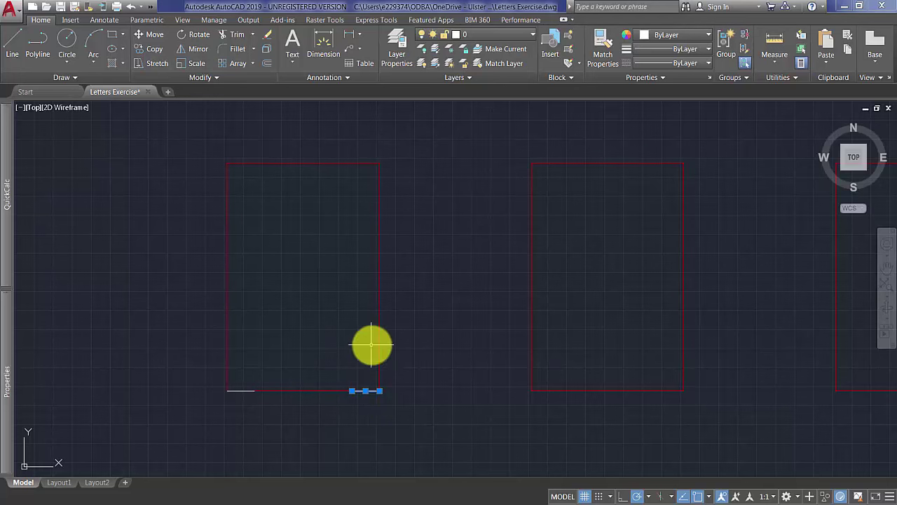
Copy the selected short line from its midpoint to the midpoint of the first rectangle's top edge.
left_click(156, 53)
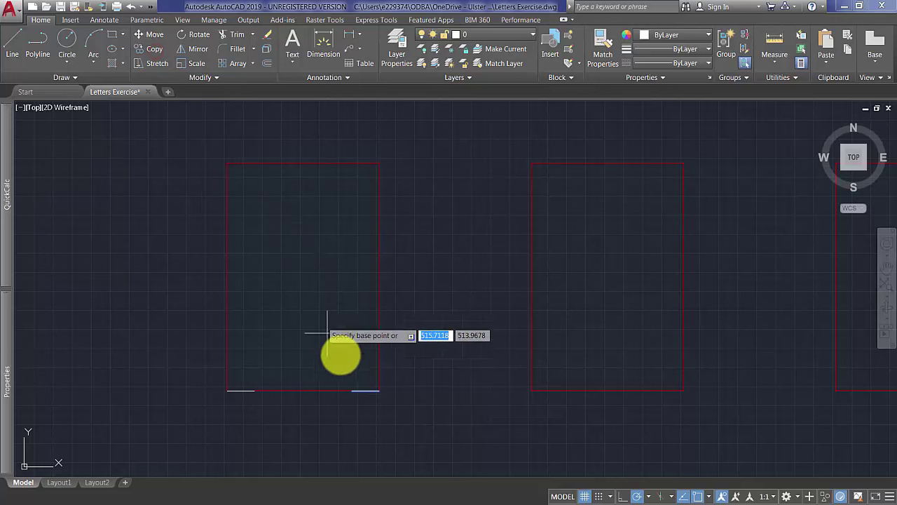
left_click(365, 390)
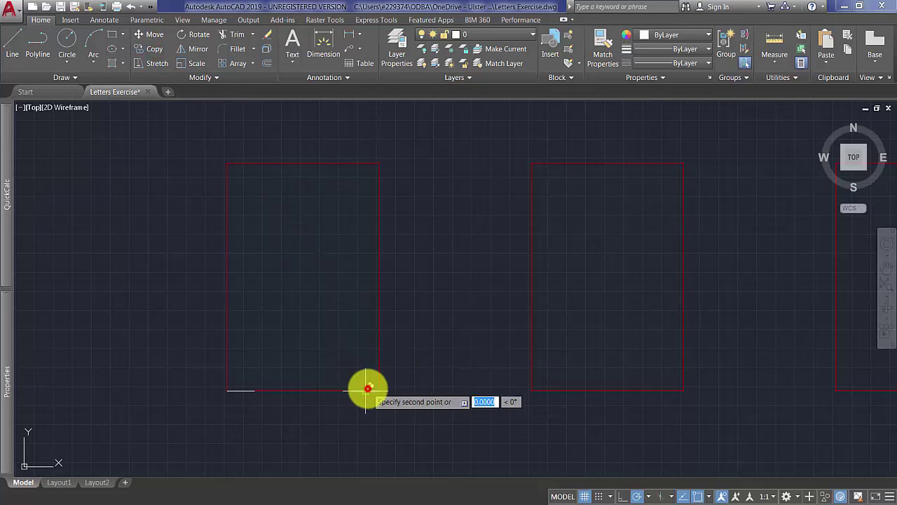
left_click(302, 161)
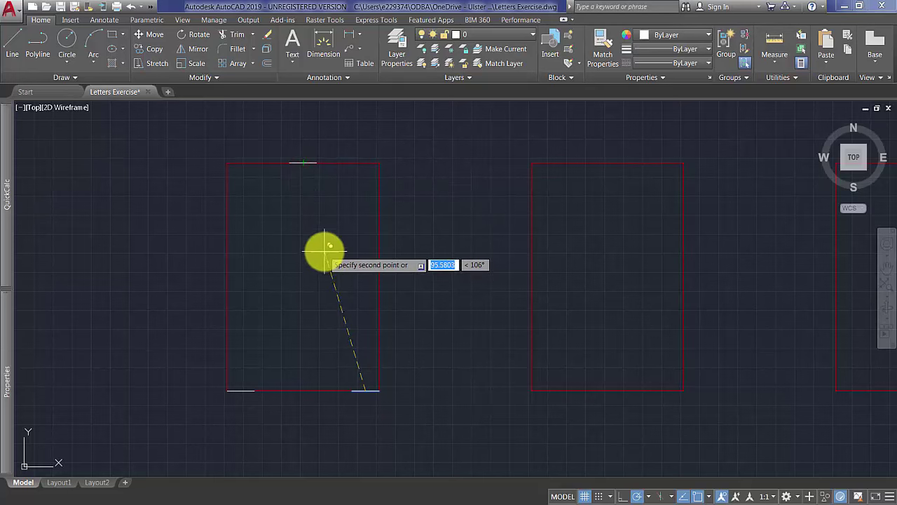
key("Escape")
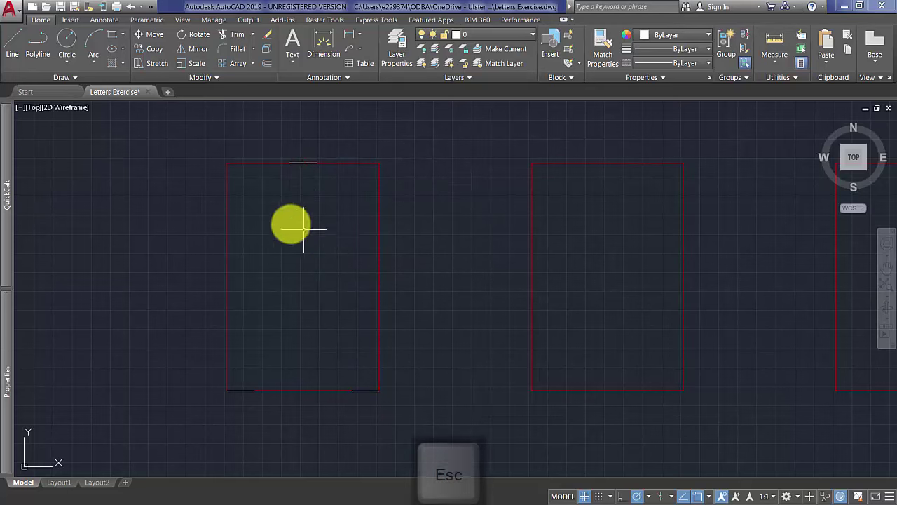
Draw a slanted line from the left end of the top short line to the first rectangle's lower-left corner.
left_click(15, 49)
left_click(289, 162)
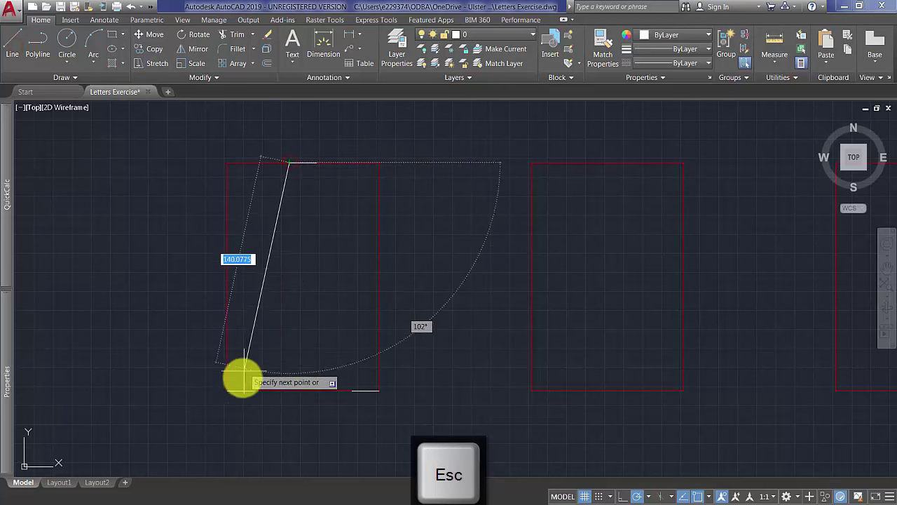
left_click(228, 389)
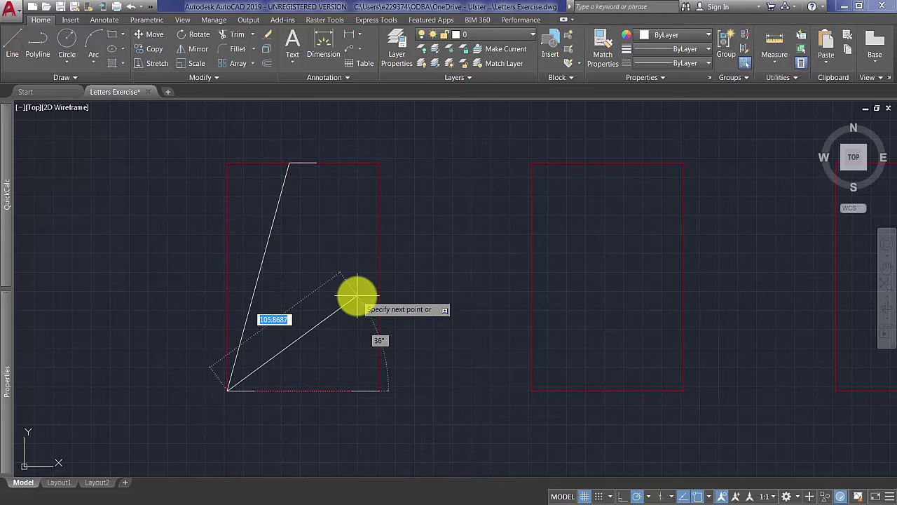
key("Return")
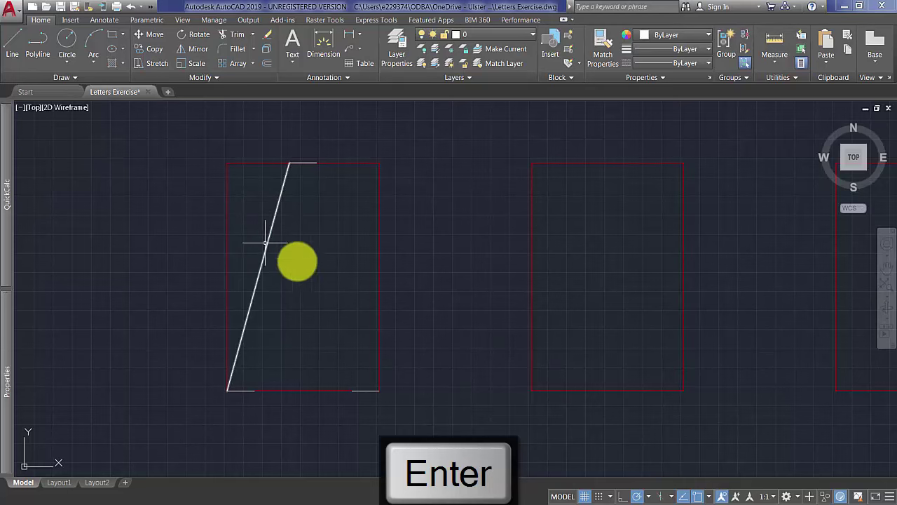
Copy the slanted line from its upper endpoint to the right end of the top short line.
left_click(306, 240)
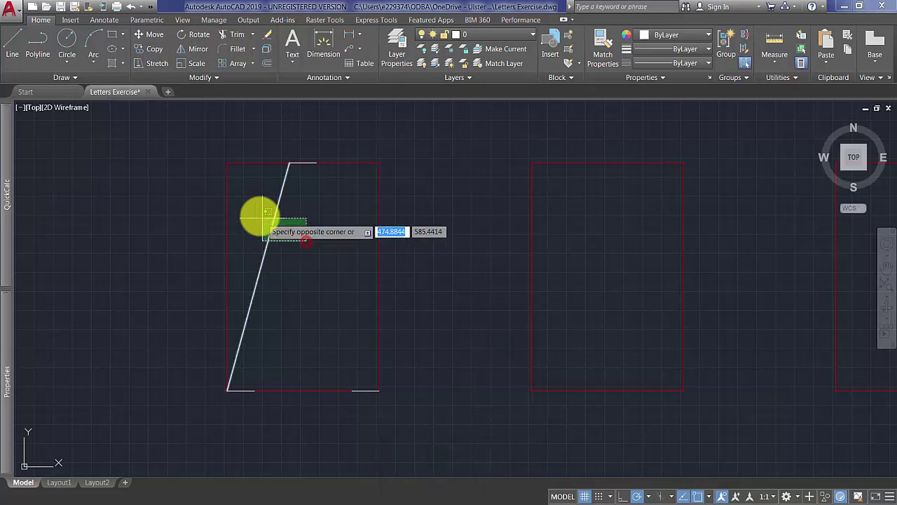
left_click(260, 216)
left_click(155, 50)
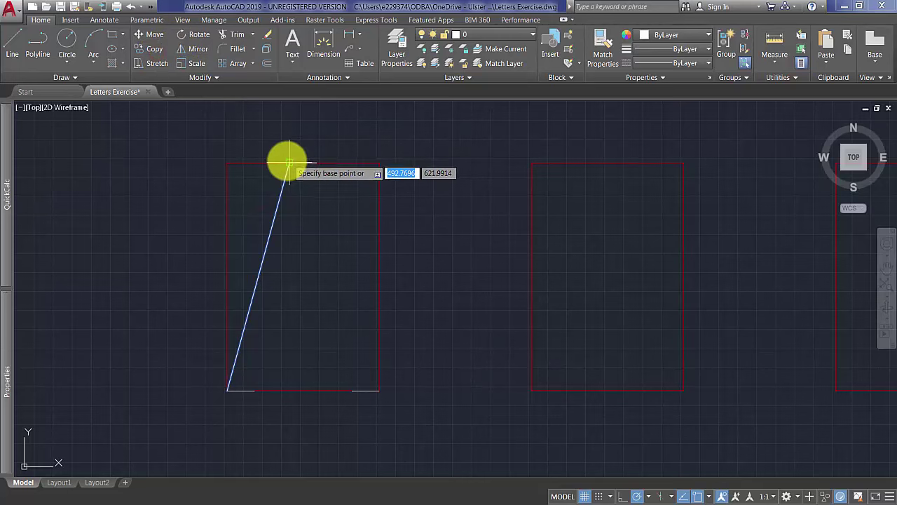
left_click(317, 163)
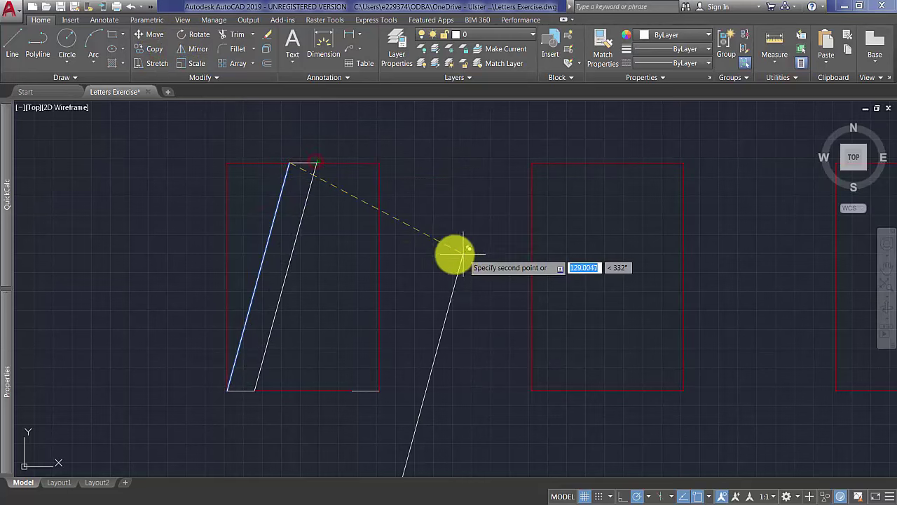
key("Return")
Mirror both slanted lines about a vertical axis through the top short line's midpoint, keeping the source objects.
left_click(322, 284)
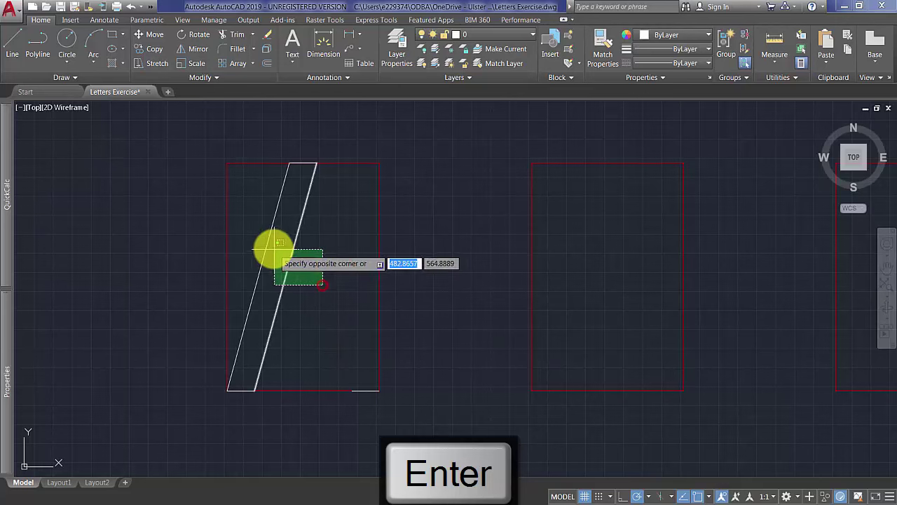
left_click(254, 237)
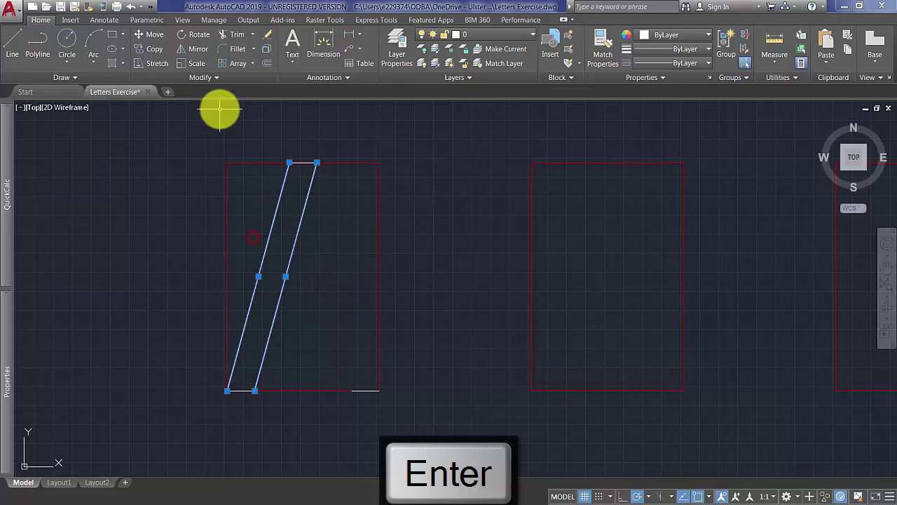
left_click(194, 51)
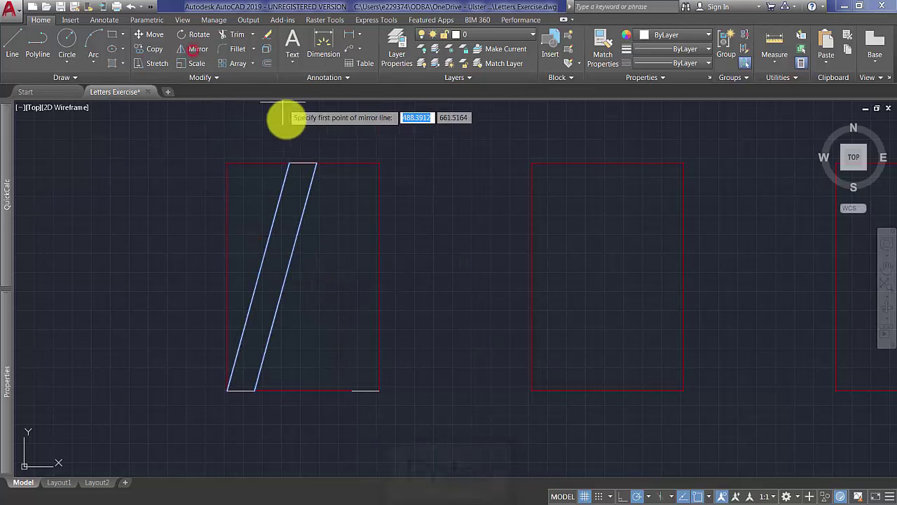
left_click(303, 164)
left_click(307, 116)
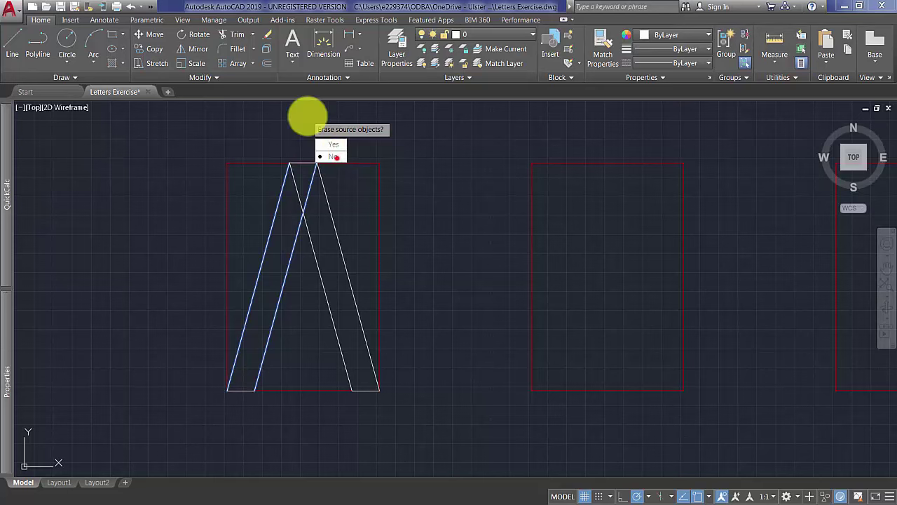
key("Return")
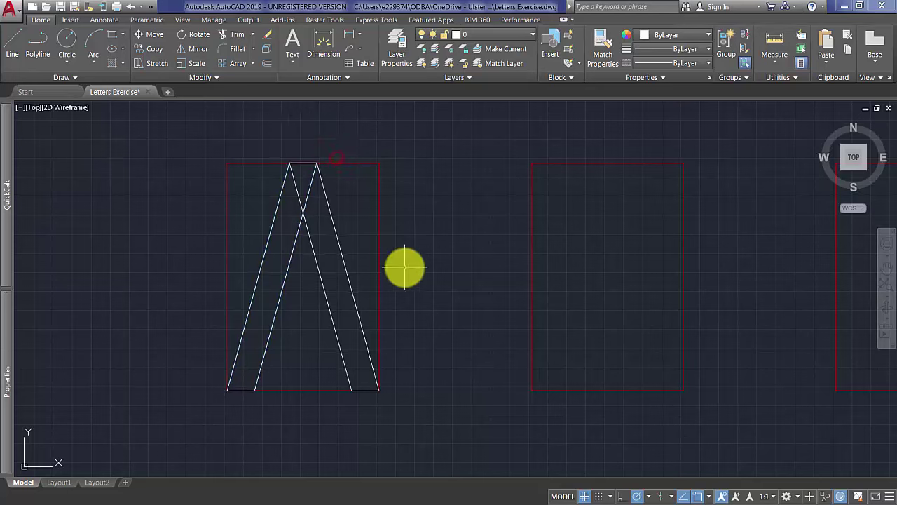
Draw a horizontal line along the base joining the inner lower ends of the letter A's two legs.
left_click(9, 46)
left_click(257, 390)
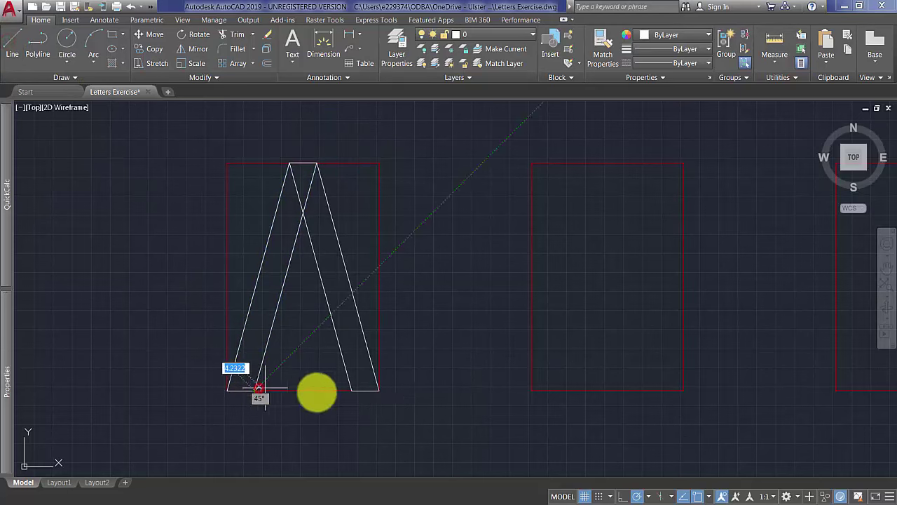
key("Return")
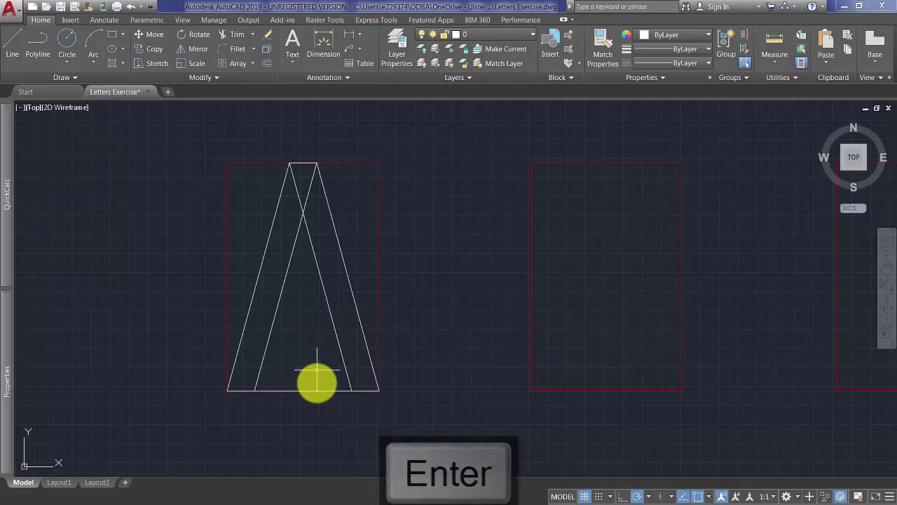
Offset the horizontal base line between the letter's legs upward by 36 units.
left_click(268, 64)
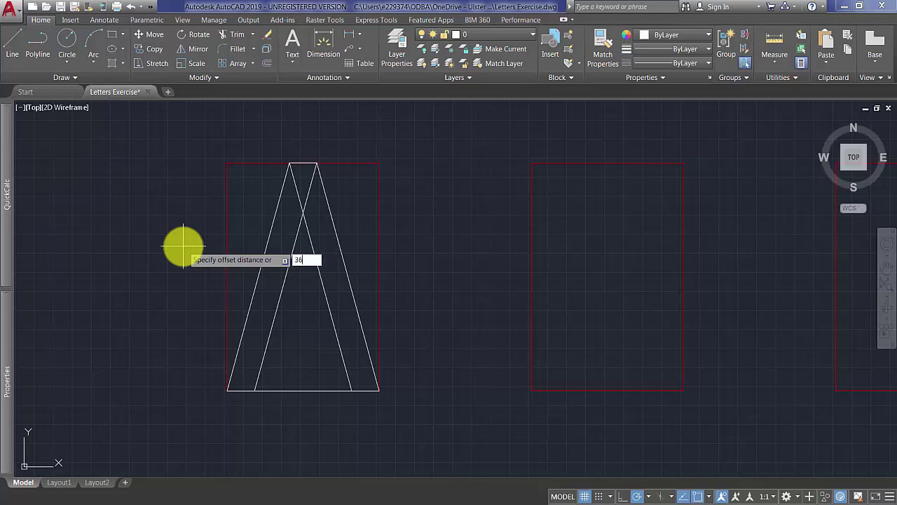
key("Return")
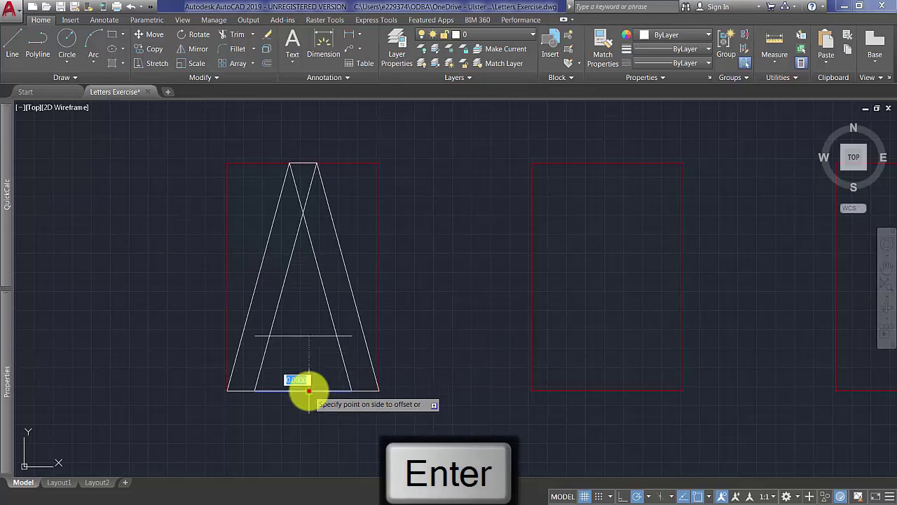
left_click(308, 387)
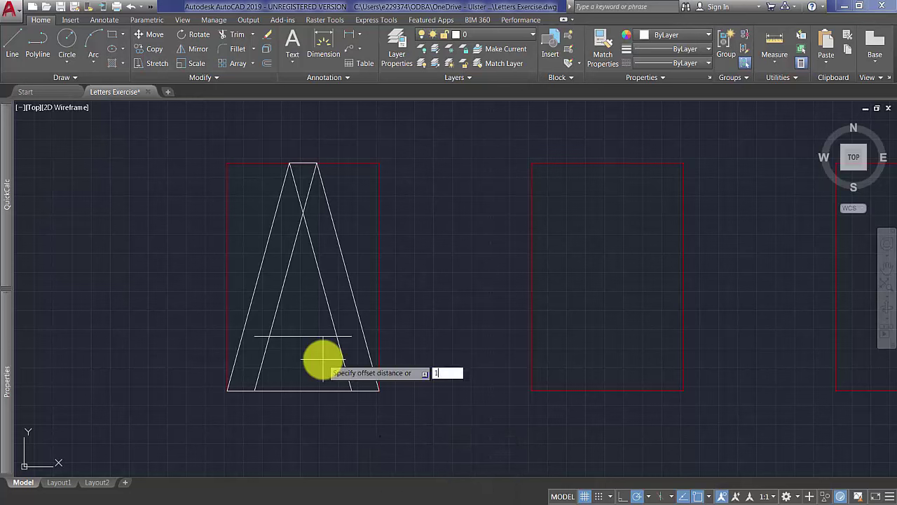
Offset the letter A's raised horizontal line upward by 18 units to form the crossbar's upper edge.
key("Return")
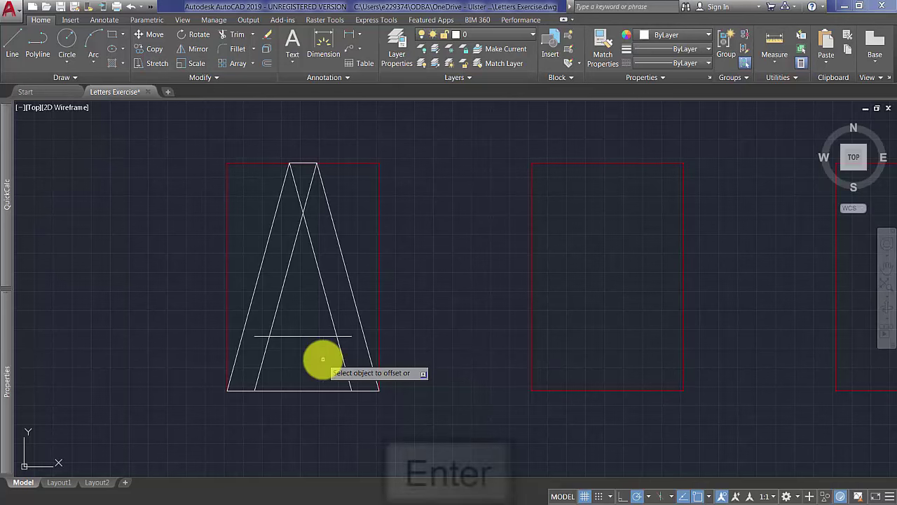
left_click(314, 336)
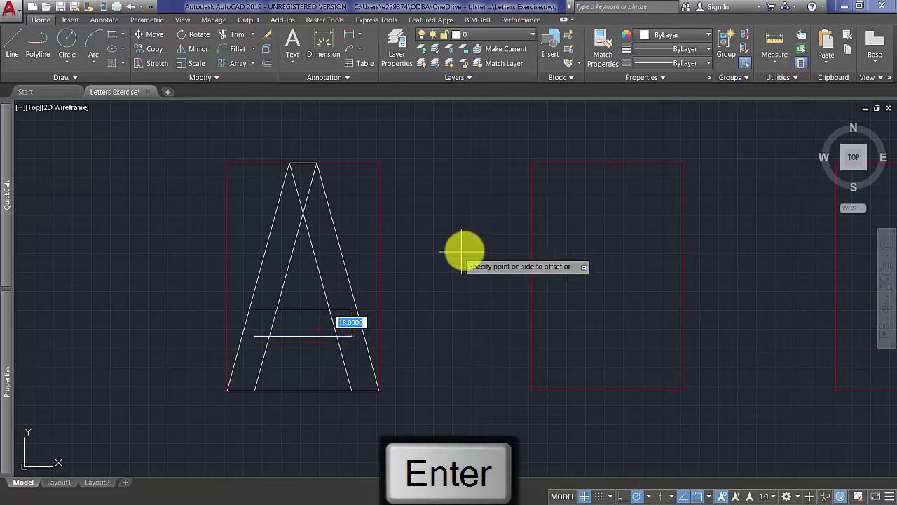
key("Return")
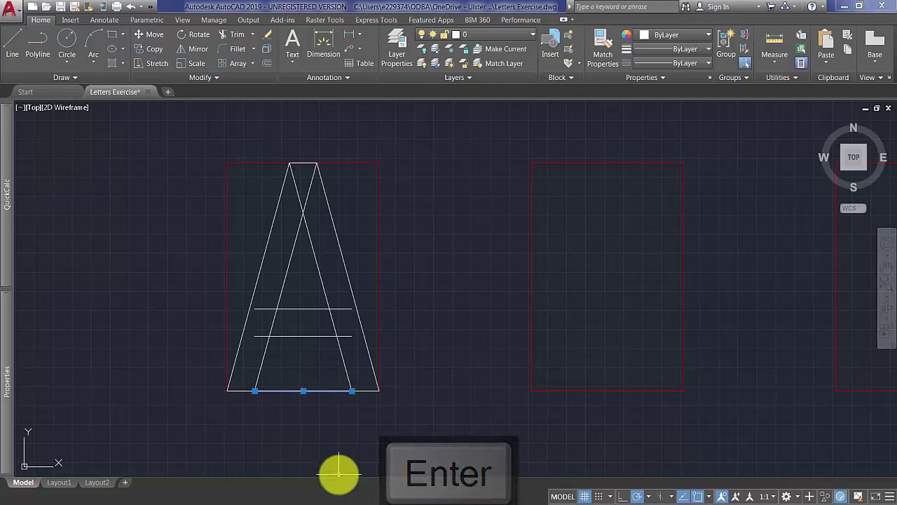
Delete the base line between the letter A's legs and the red guide rectangle around the letter.
key("Delete")
left_click(371, 207)
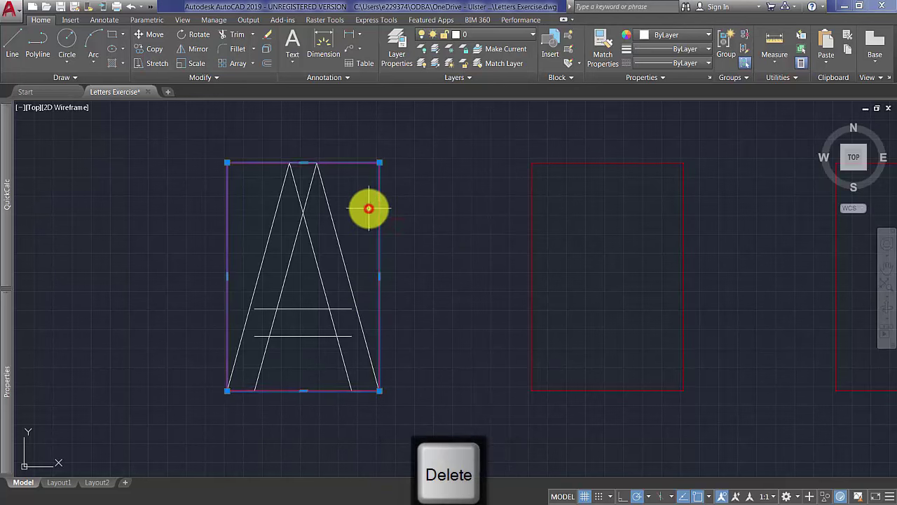
key("Delete")
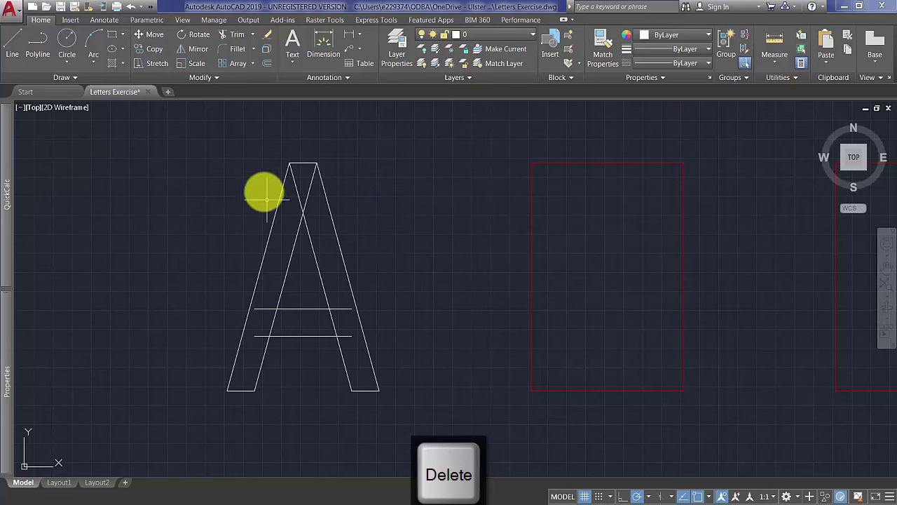
Trim the two inner slanted lines above their crossing near the apex, using all of the letter A's lines as cutting edges.
left_click(236, 34)
left_click(441, 437)
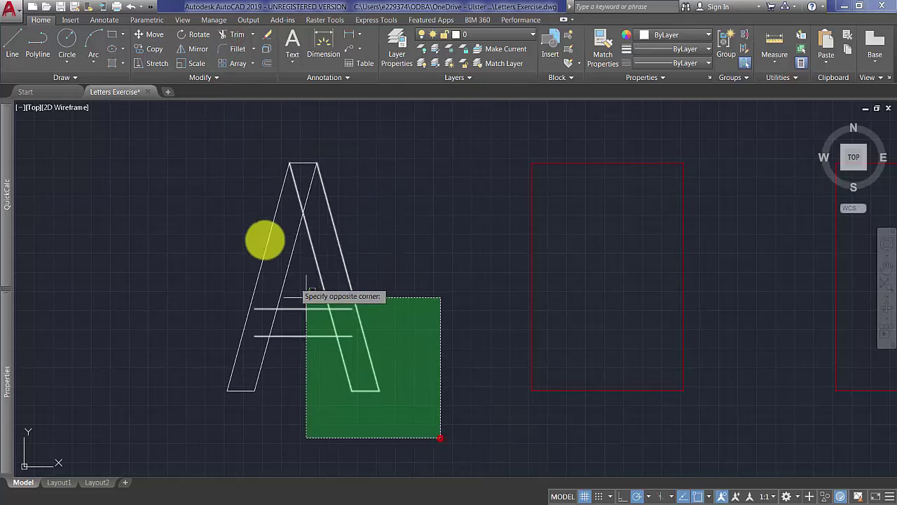
left_click(186, 131)
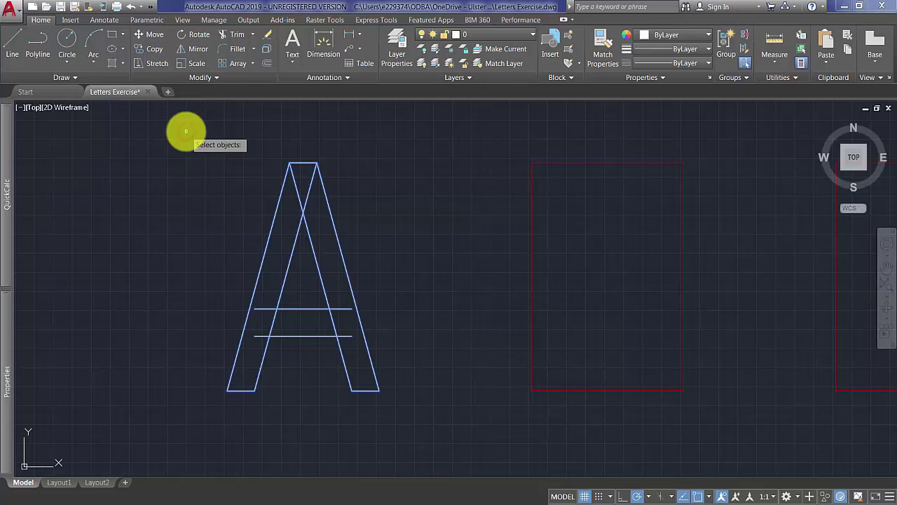
key("Return")
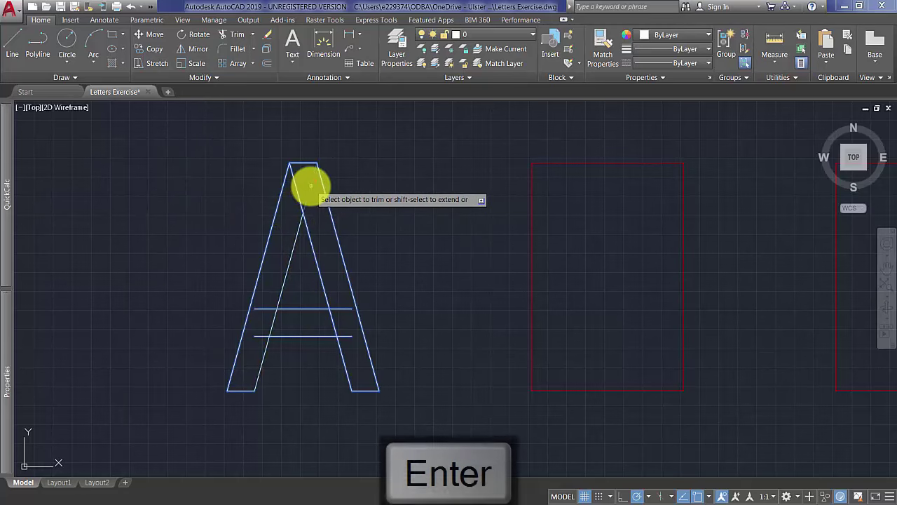
left_click(310, 186)
left_click(296, 185)
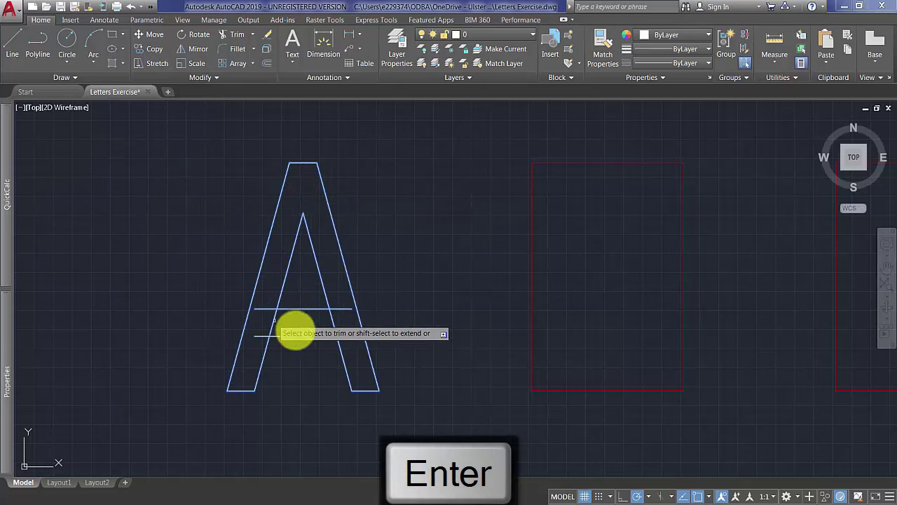
Trim the inner leg segments between the crossbar lines and the crossbar ends that overrun into both legs of the A.
left_click(342, 323)
left_click(269, 317)
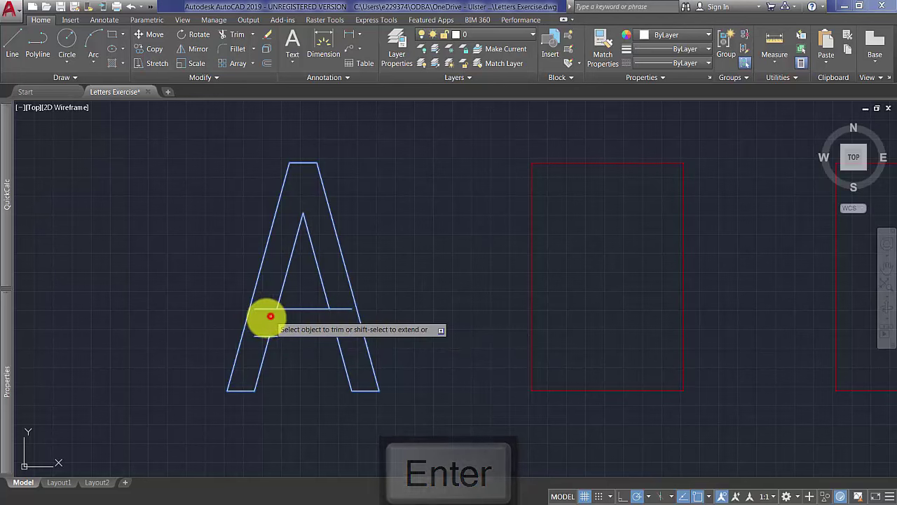
left_click(258, 345)
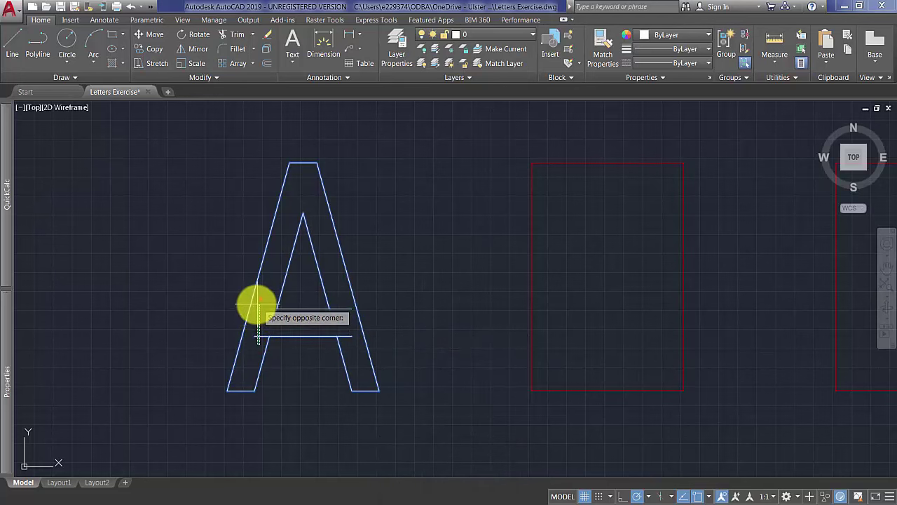
left_click(254, 336)
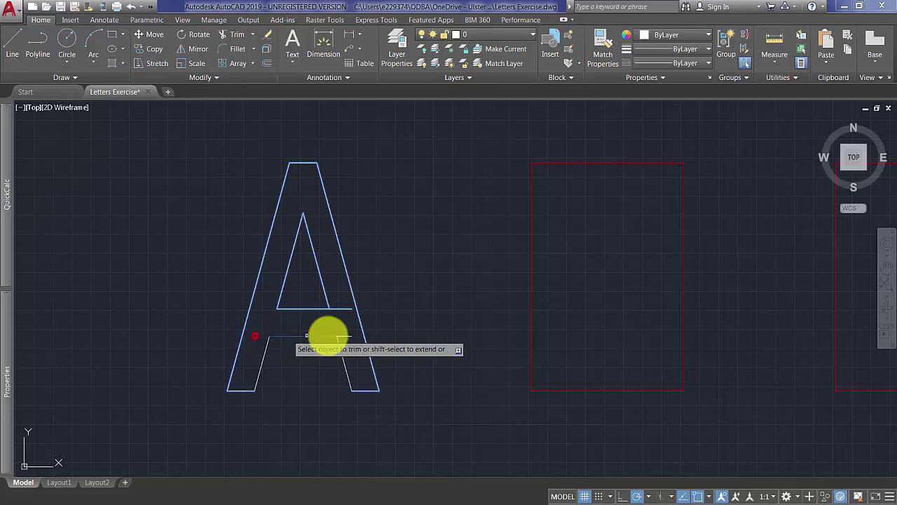
left_click(347, 309)
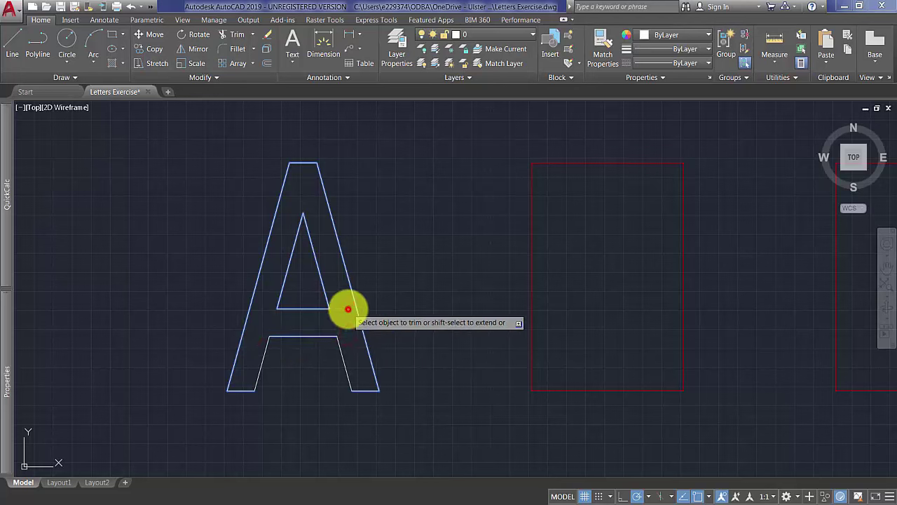
key("Return")
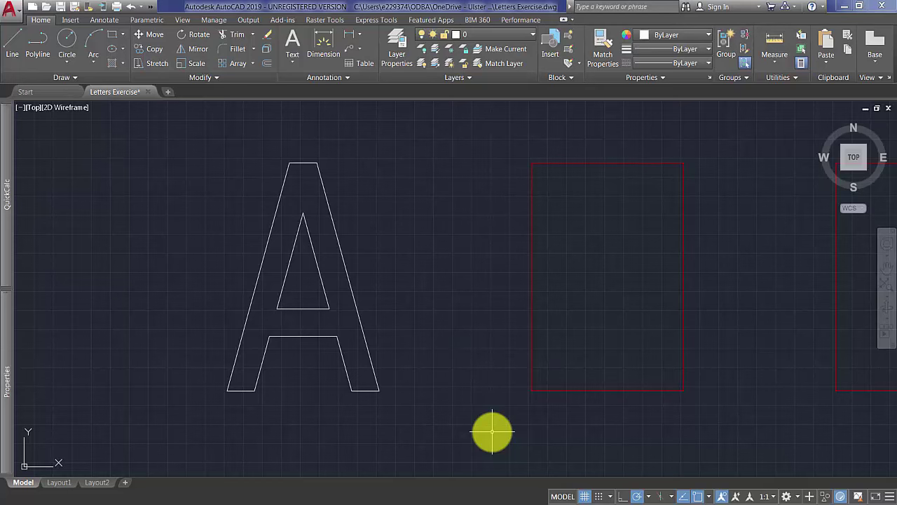
Draw a line down the second red rectangle's left edge, continuing horizontally along its base past the right edge.
left_click(9, 52)
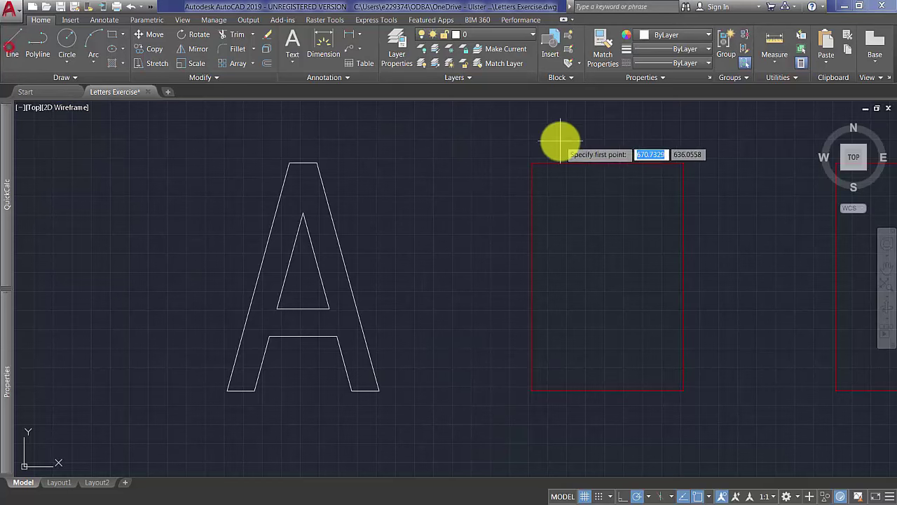
left_click(532, 163)
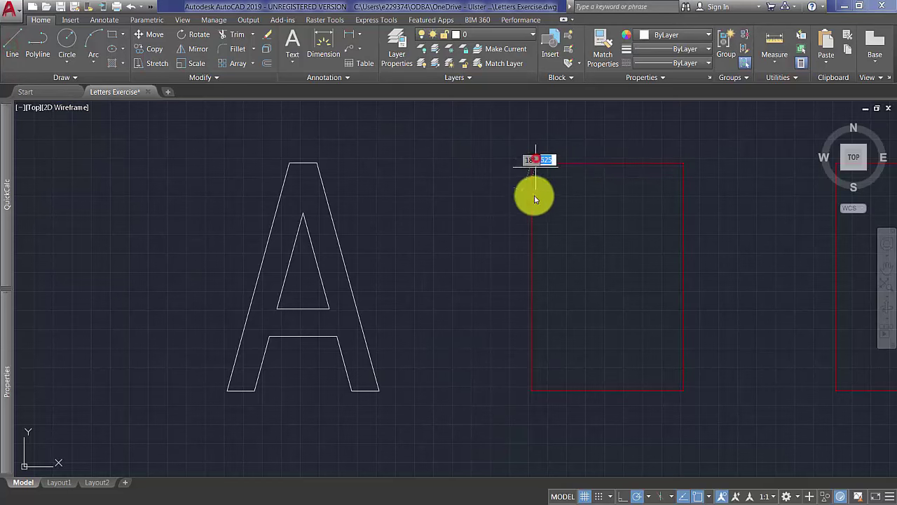
left_click(531, 390)
left_click(749, 390)
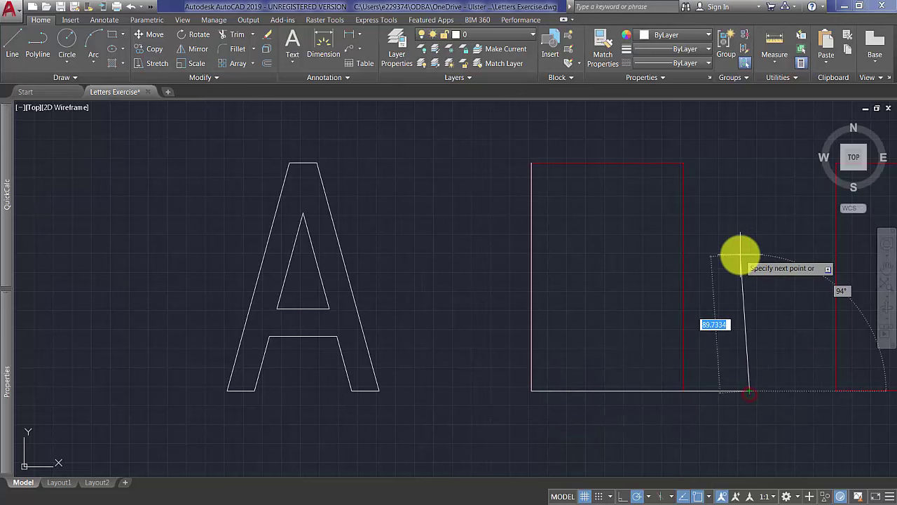
key("Return")
Draw two horizontal lines from the new vertical line's upper end and midpoint, both running past the red rectangle's right edge.
key("Return")
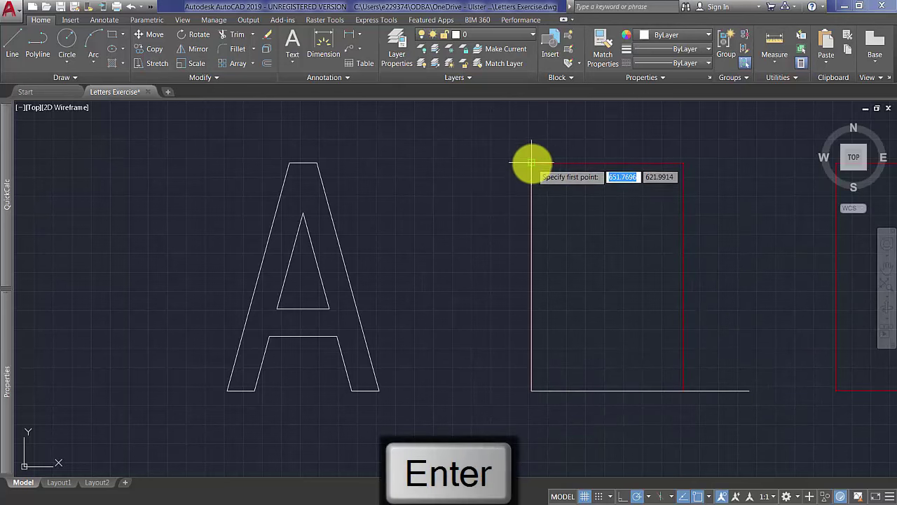
left_click(531, 163)
left_click(732, 160)
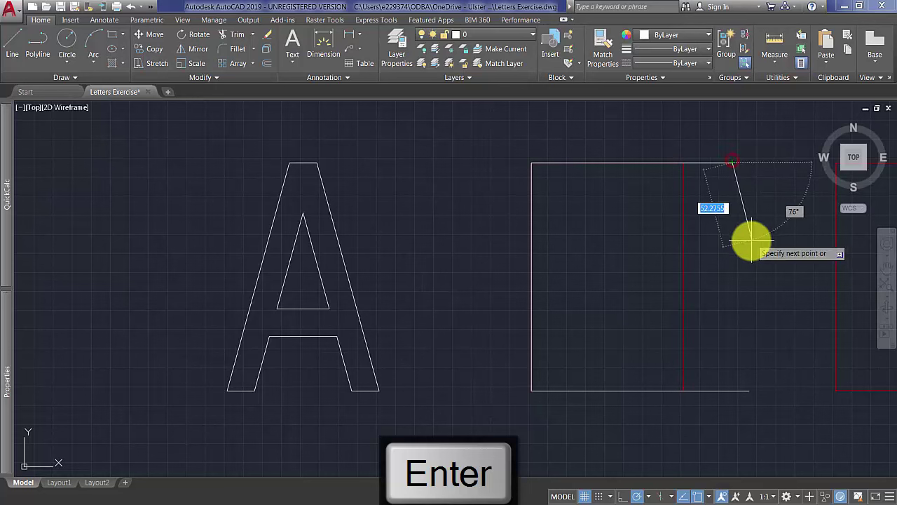
key("Return")
key("Return")
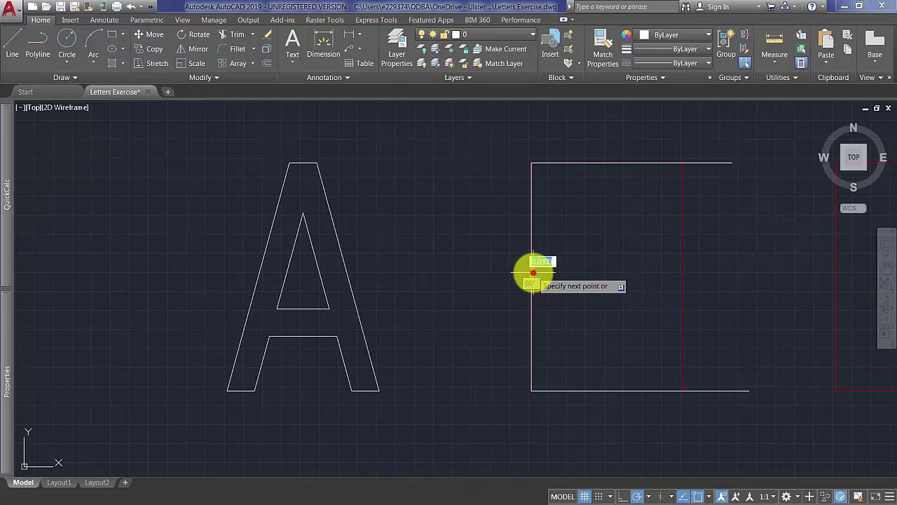
left_click(531, 277)
left_click(742, 277)
key("Return")
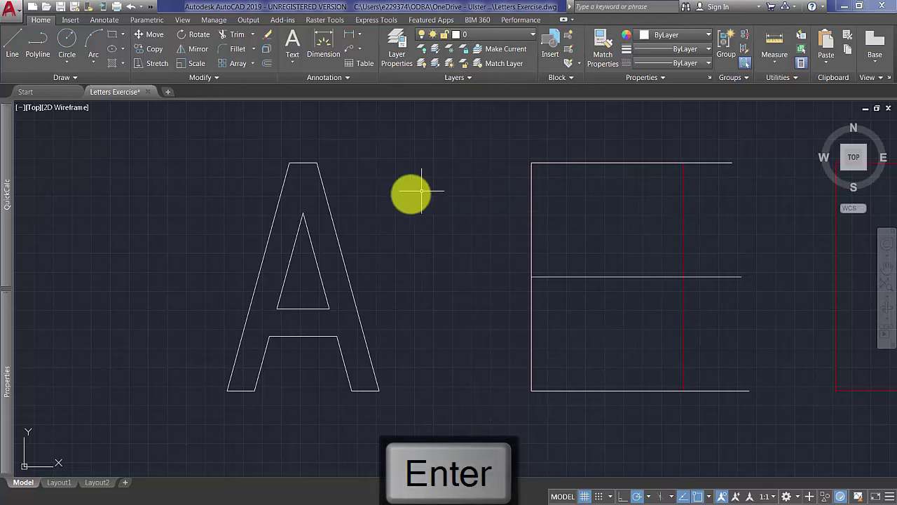
Fillet the second letter's top and middle horizontal lines together with a semicircular arc at their right ends.
left_click(237, 50)
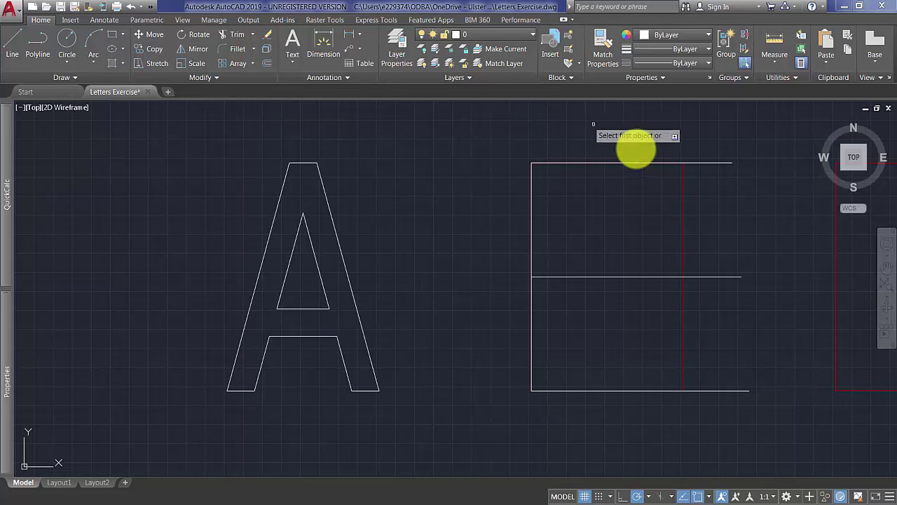
left_click(697, 163)
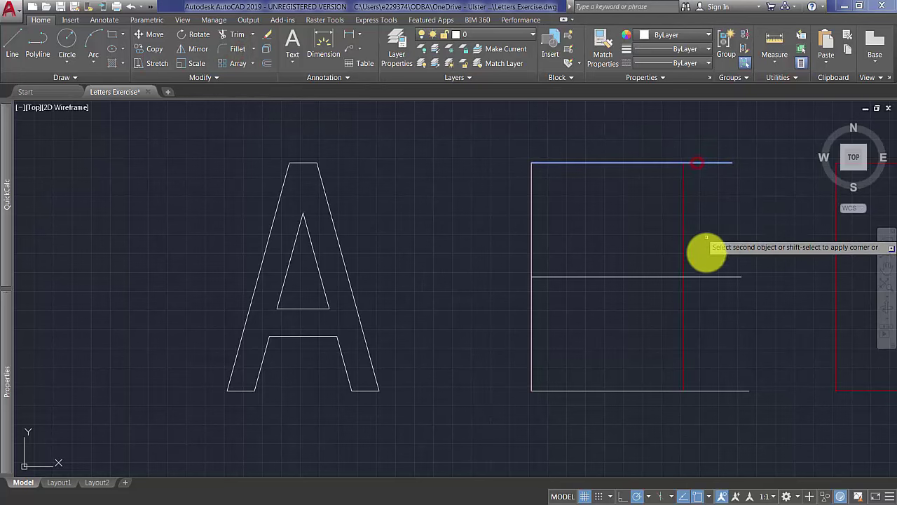
left_click(705, 277)
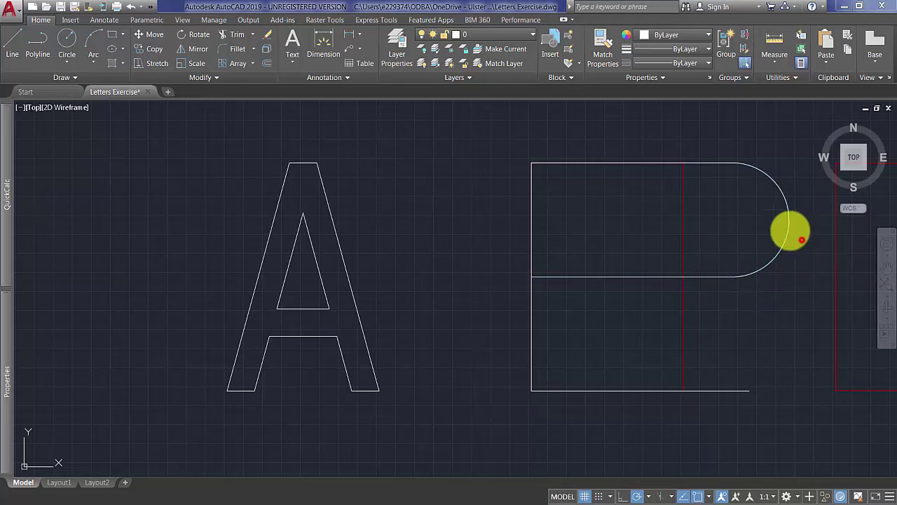
Move the semicircular arc horizontally by its outermost point until it touches the red rectangle's right edge.
left_click(772, 218)
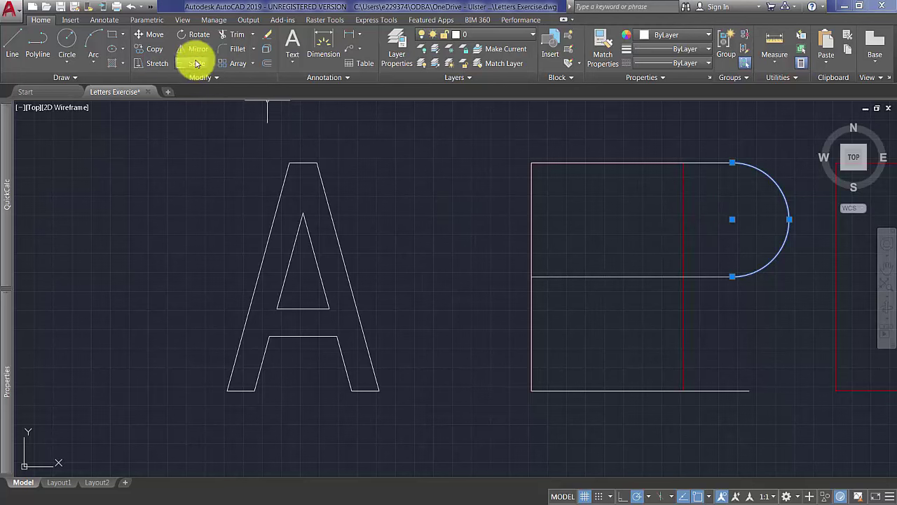
left_click(157, 36)
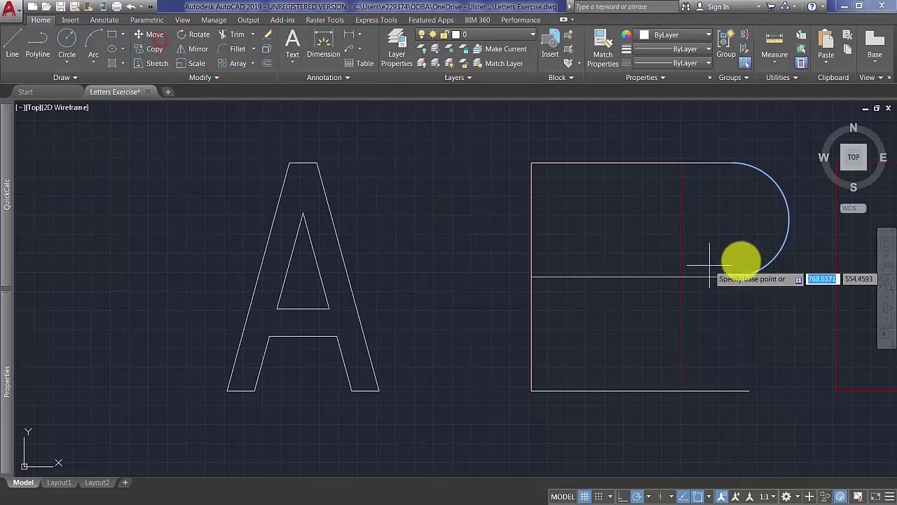
left_click(790, 219)
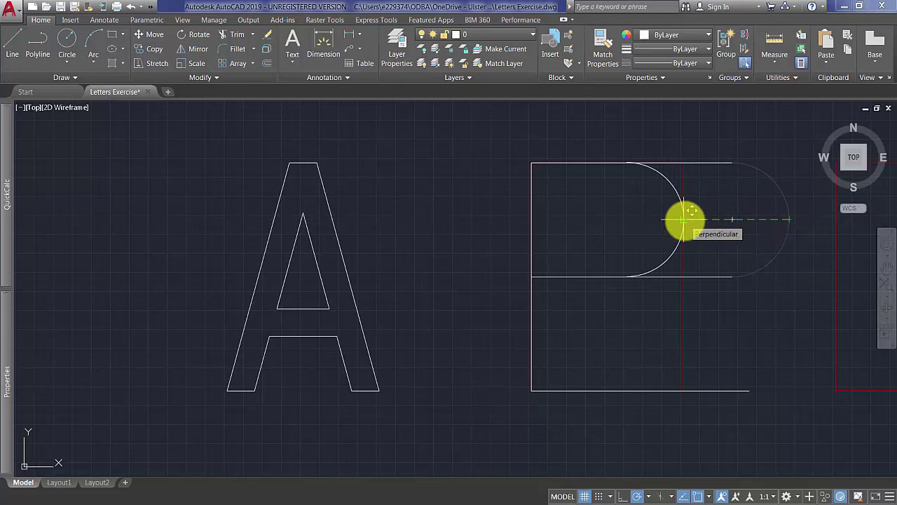
left_click(671, 265)
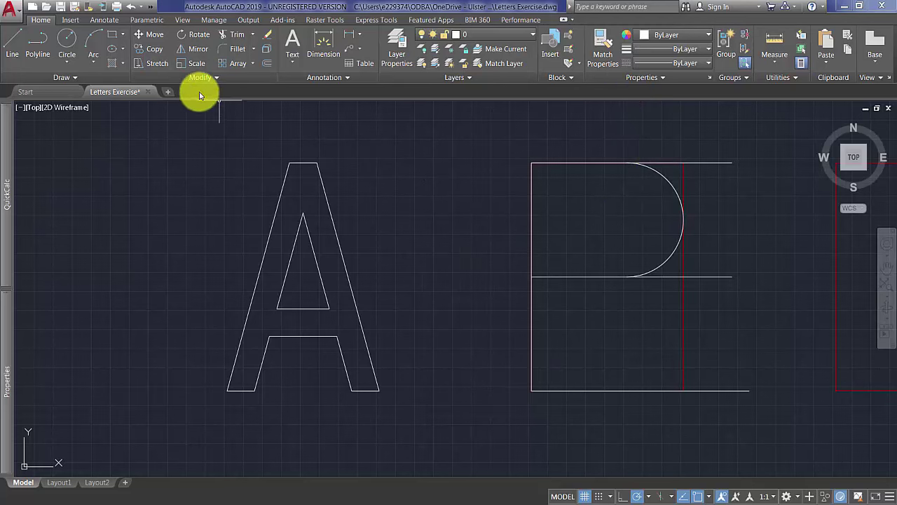
Offset the second letter's top line downward and its middle line upward by 18 units.
left_click(267, 63)
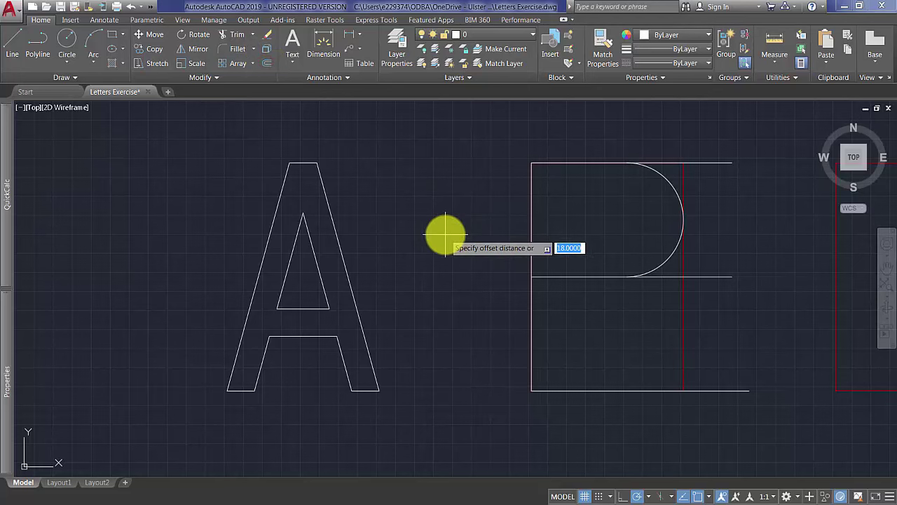
key("Return")
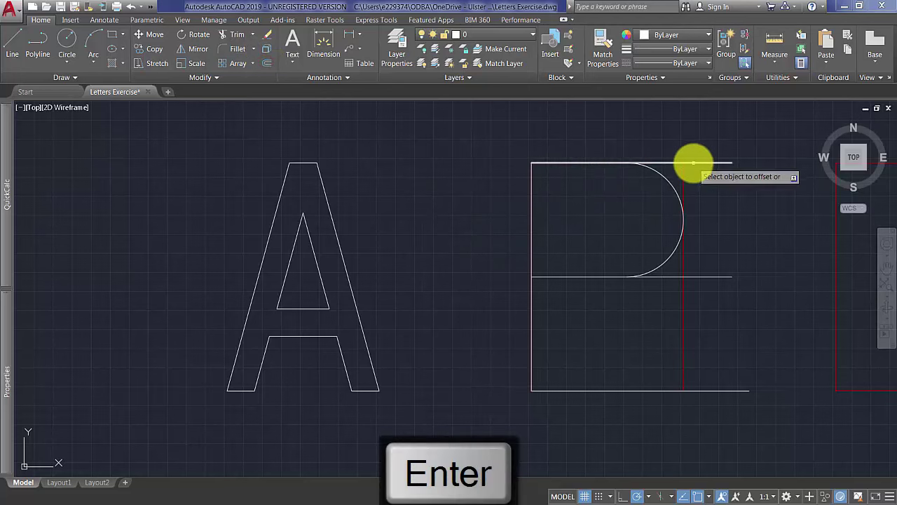
left_click(704, 192)
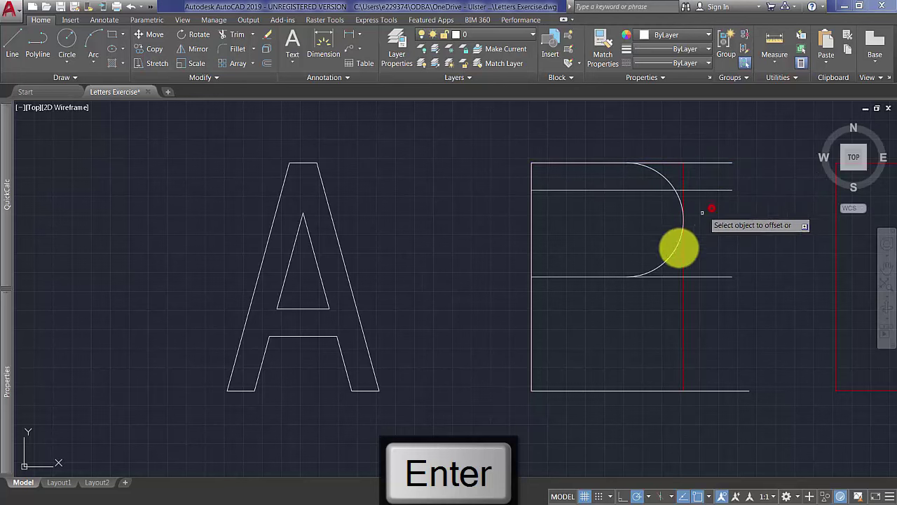
left_click(711, 274)
left_click(715, 231)
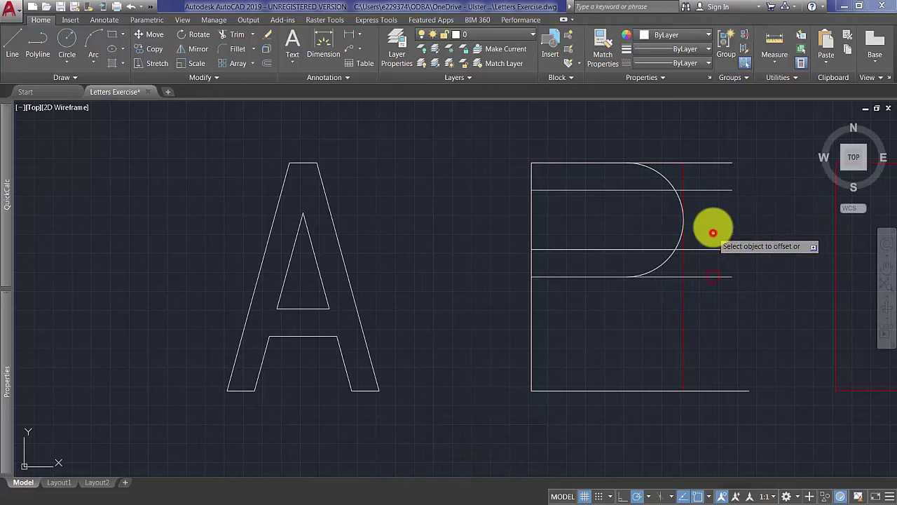
Offset the semicircular arc and the left vertical line inward by 18 units.
left_click(683, 209)
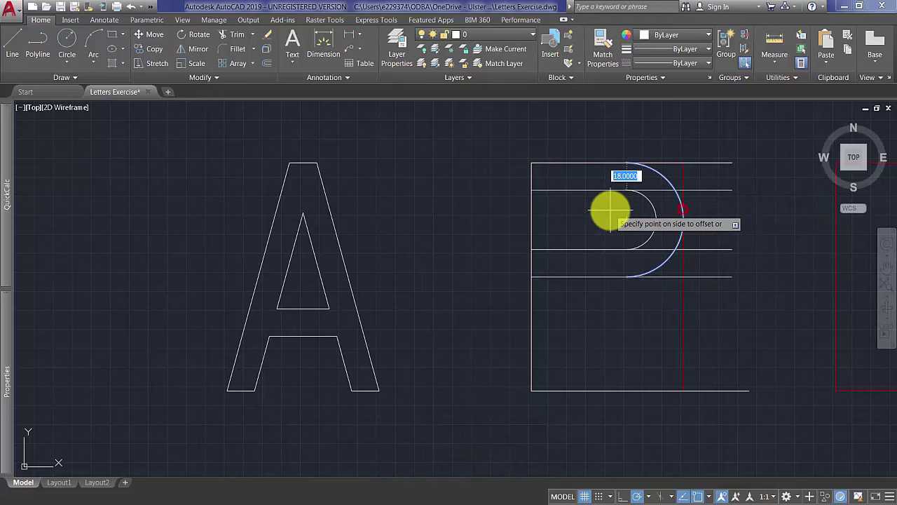
left_click(531, 226)
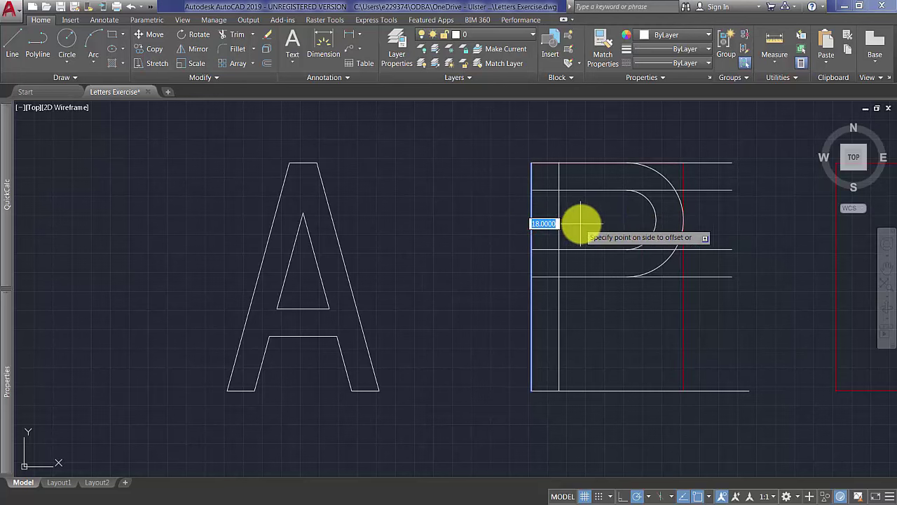
left_click(580, 223)
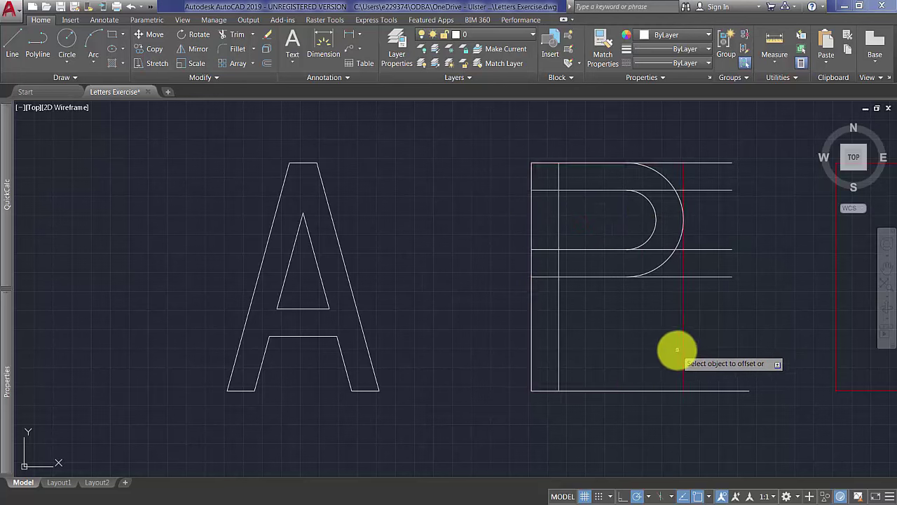
Trim the second letter's inset horizontal and vertical lines against each other and the inner arc to form a closed D-shaped opening.
key("Return")
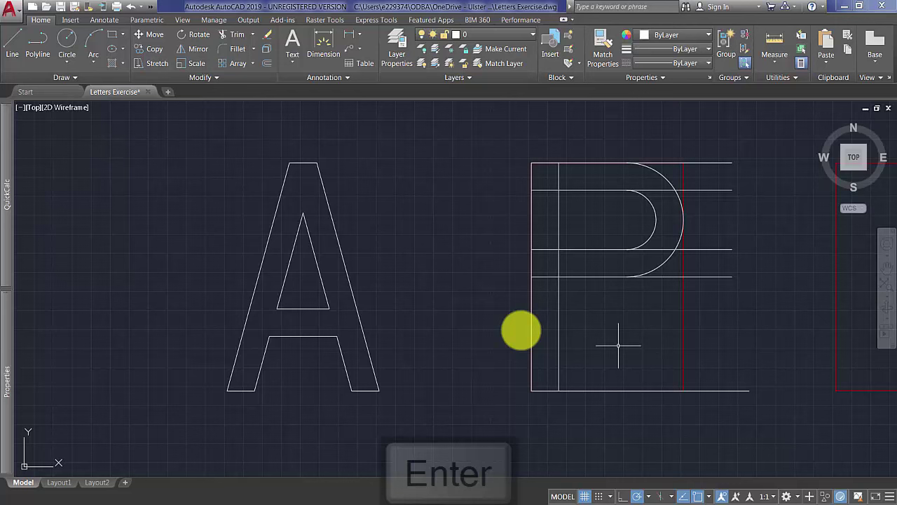
left_click(240, 38)
left_click(645, 255)
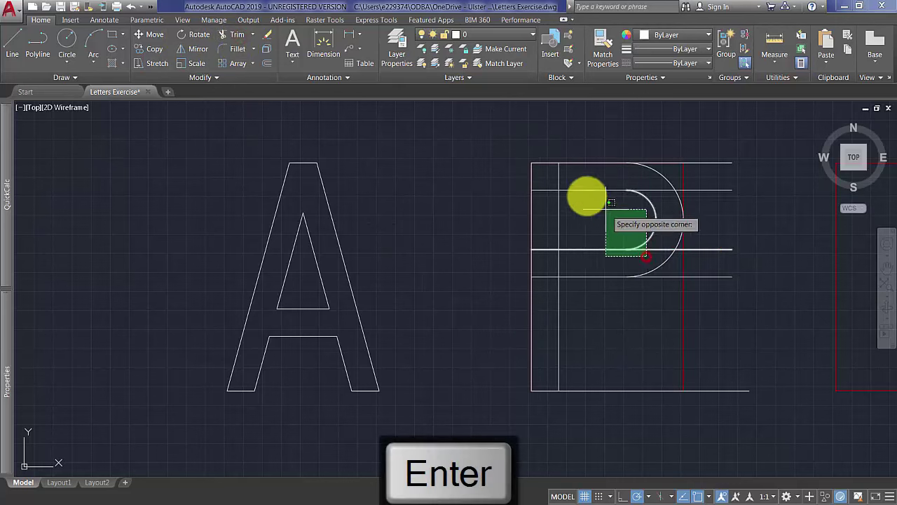
left_click(553, 186)
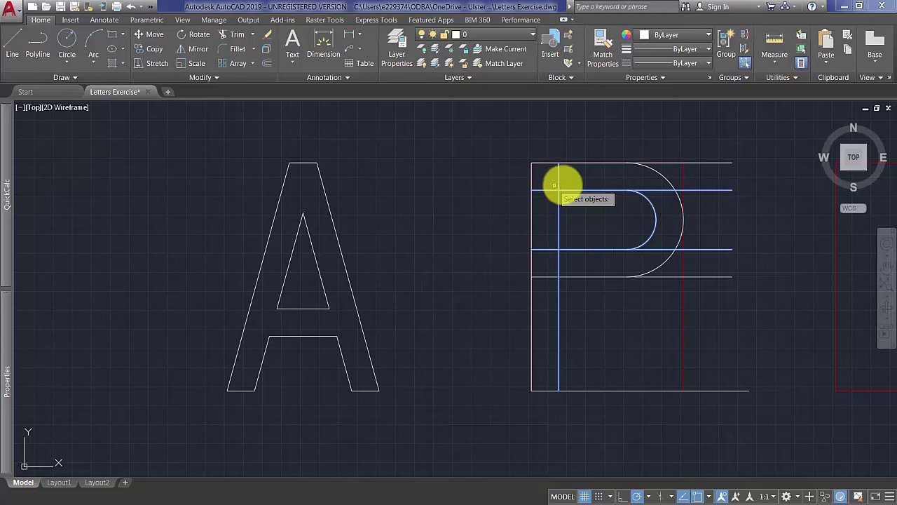
key("Return")
left_click(550, 258)
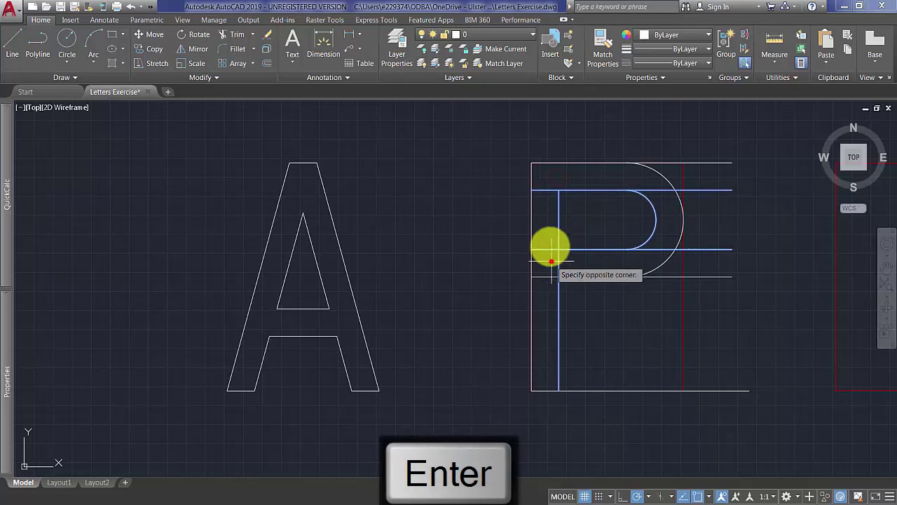
left_click(541, 187)
left_click(559, 258)
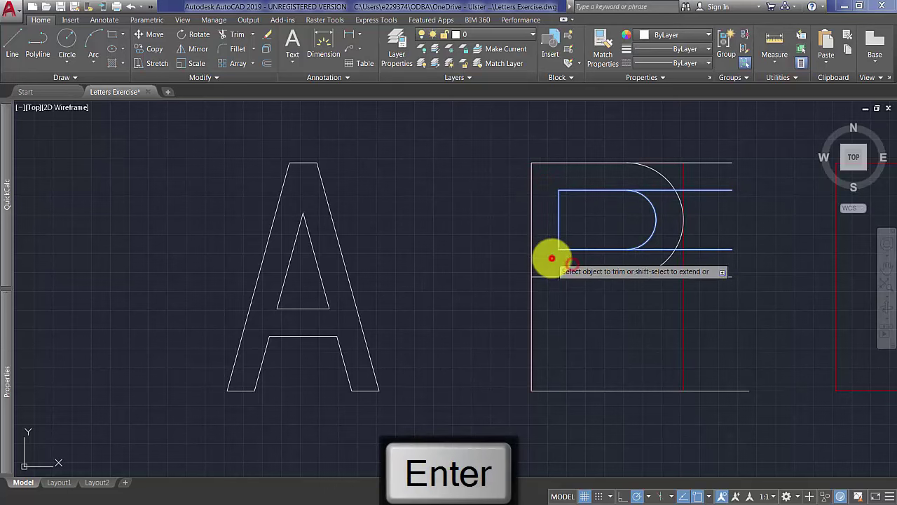
left_click(660, 248)
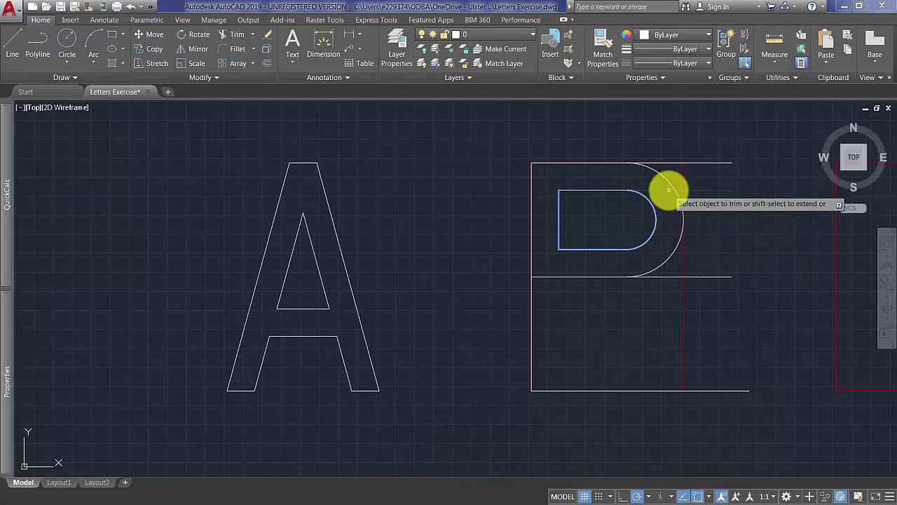
left_click(668, 189)
key("Return")
Trim the second letter's top line where it overhangs the outer semicircular arc.
key("Return")
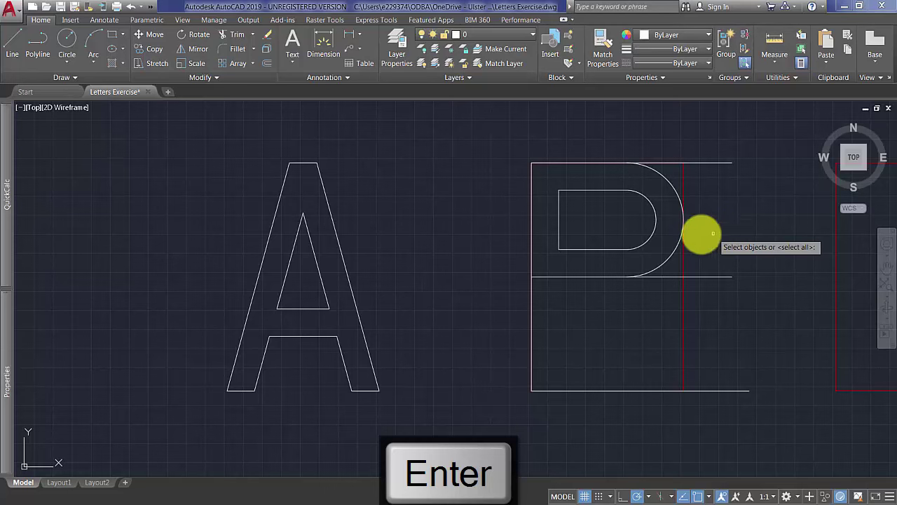
left_click(670, 183)
key("Return")
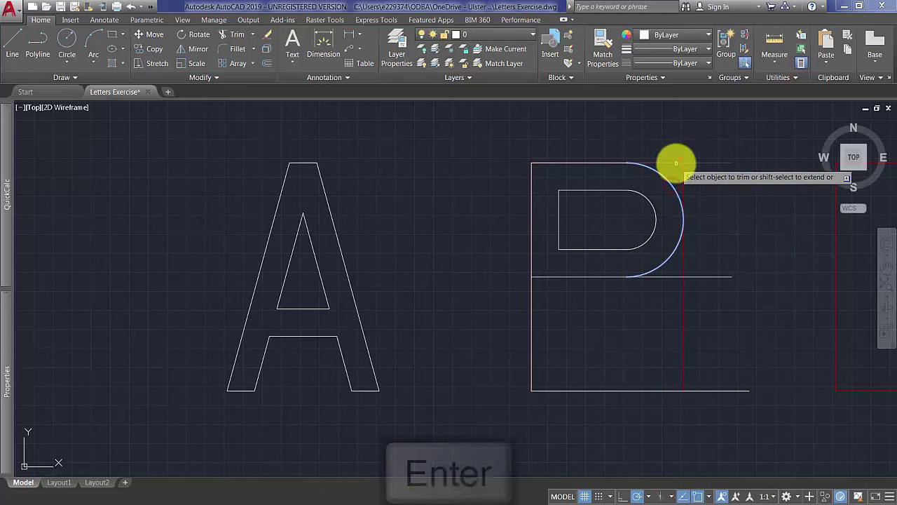
left_click(675, 162)
key("Return")
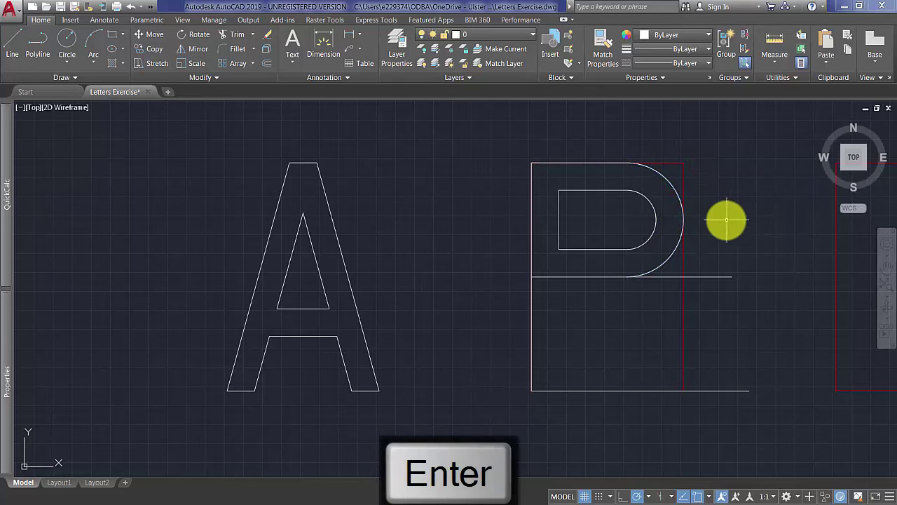
Delete the second letter's middle horizontal line and its bottom line.
left_click(715, 277)
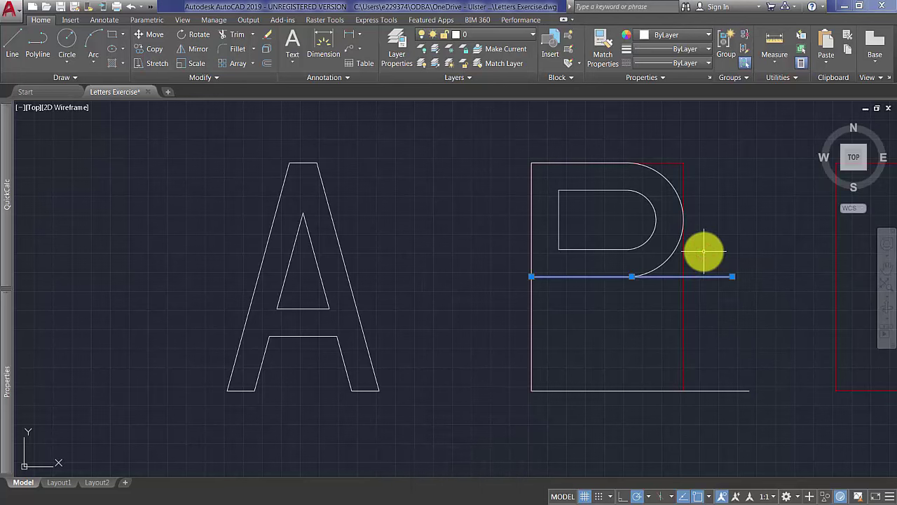
key("Delete")
left_click(748, 422)
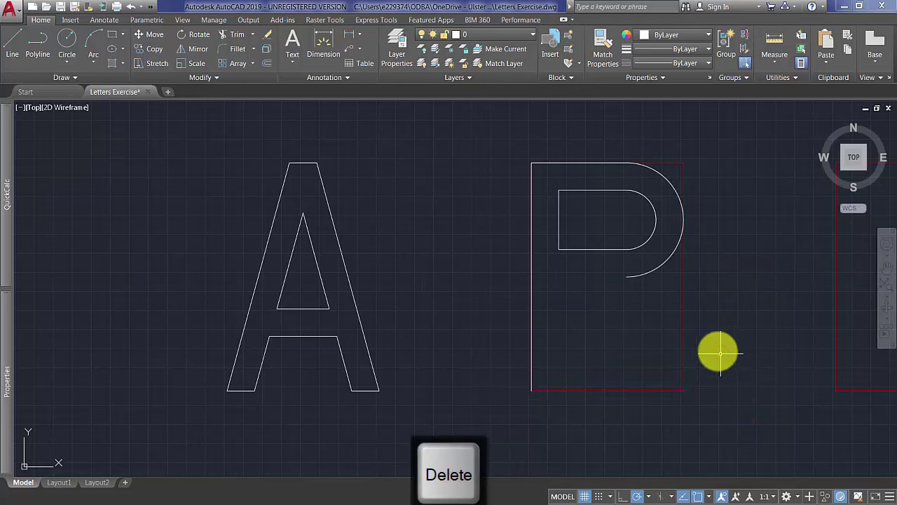
Mirror the top line and both arcs downward about a horizontal axis through the outer arc's lower end, keeping the originals.
left_click(670, 297)
left_click(624, 176)
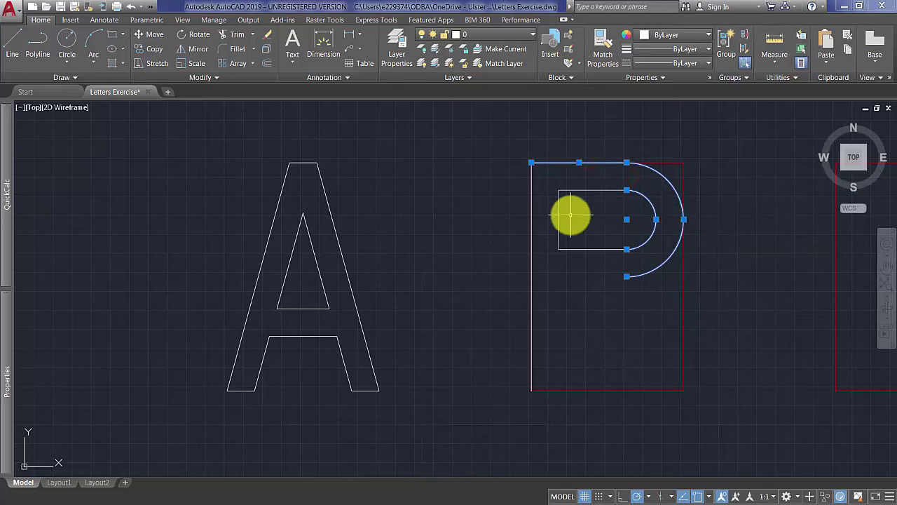
left_click(196, 50)
left_click(627, 277)
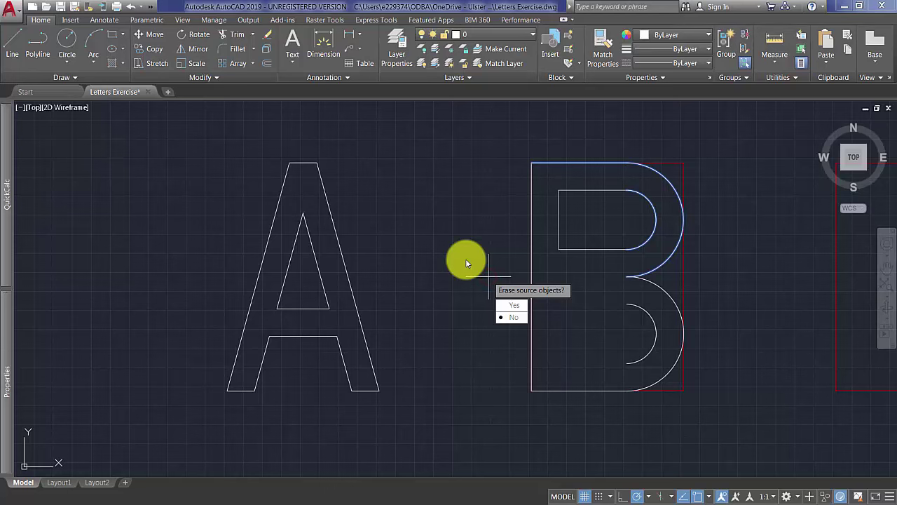
key("Return")
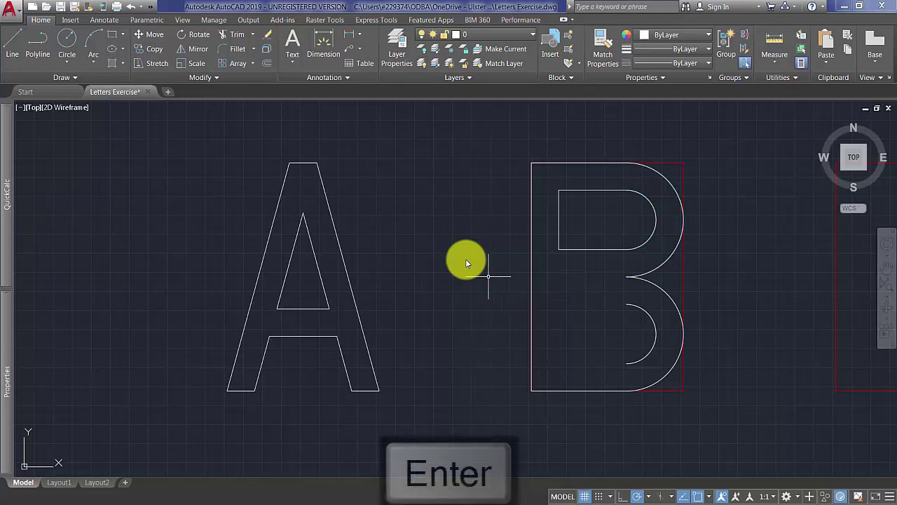
Mirror the upper opening's three straight lines about the same horizontal axis, keeping the originals, to close the B's lower opening.
left_click(604, 272)
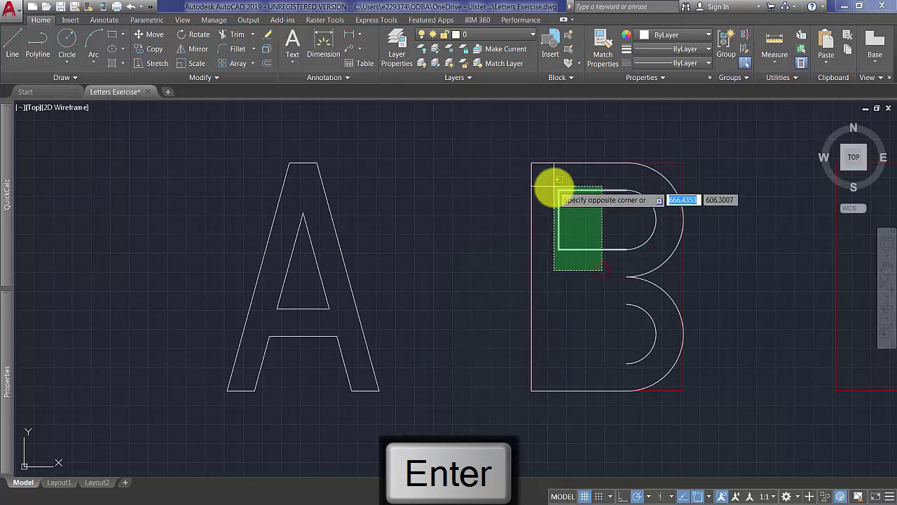
left_click(556, 188)
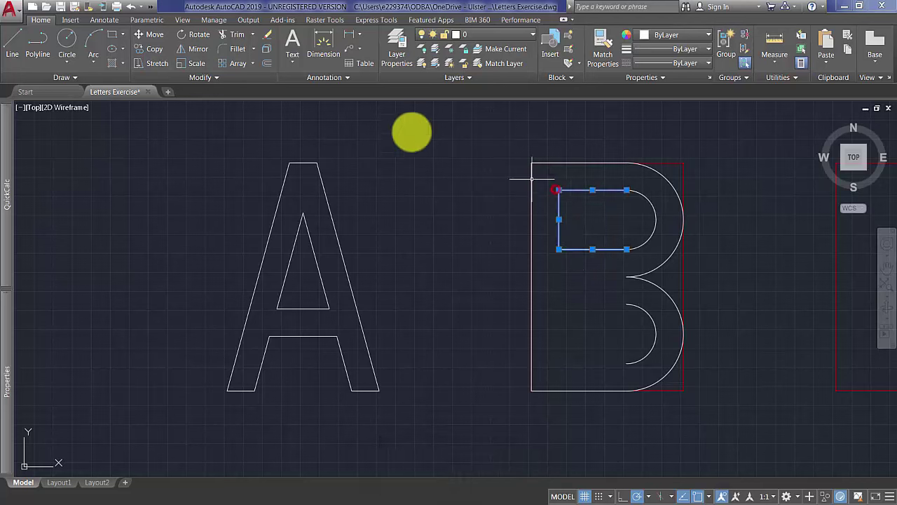
left_click(199, 49)
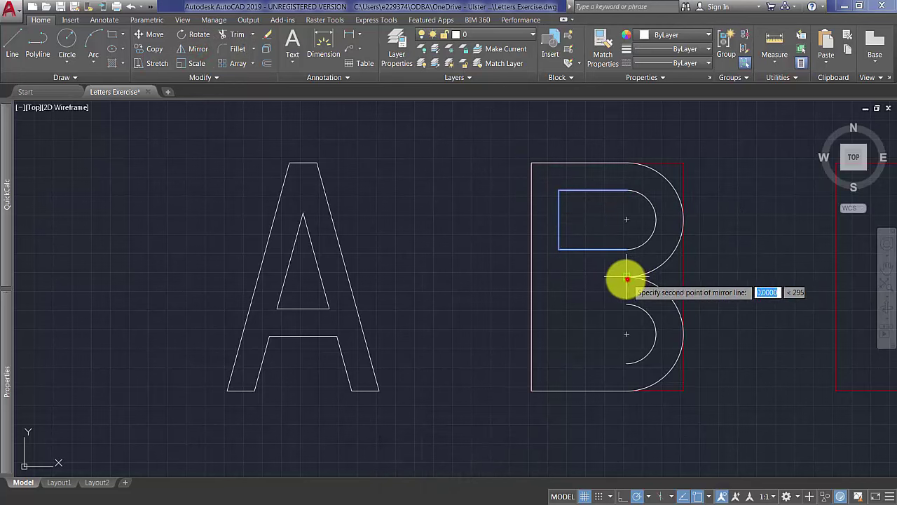
key("Return")
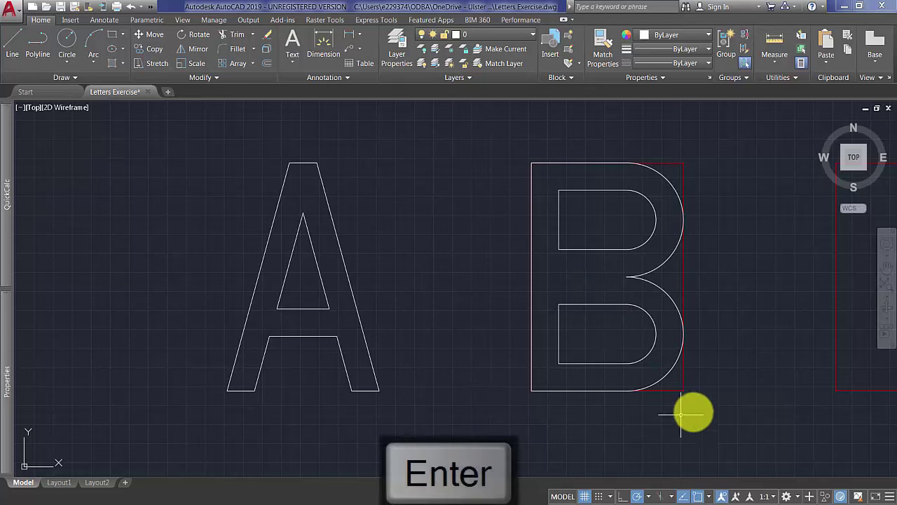
Delete the red guide rectangle around the B.
left_click(708, 404)
left_click(682, 385)
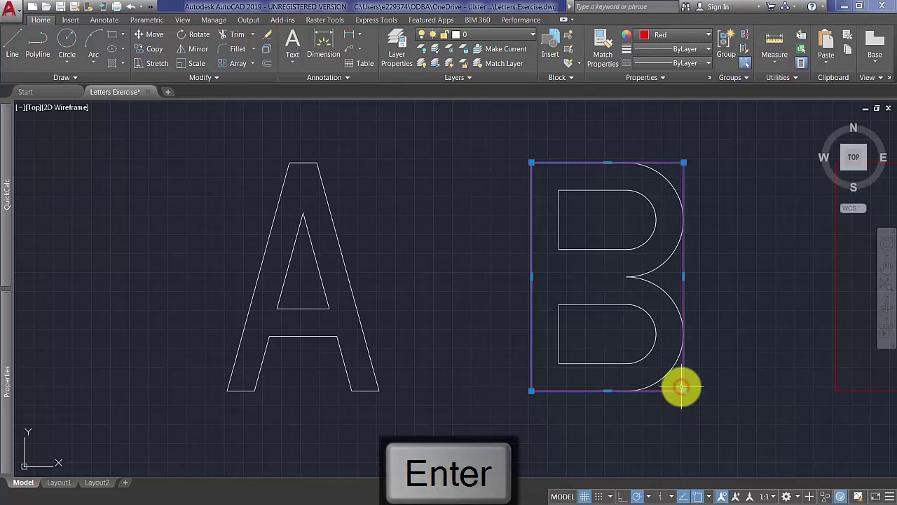
key("Delete")
Draw a rectangle over the third red guide from its upper-left to its lower-right corner.
scroll(715, 407, "down", 3)
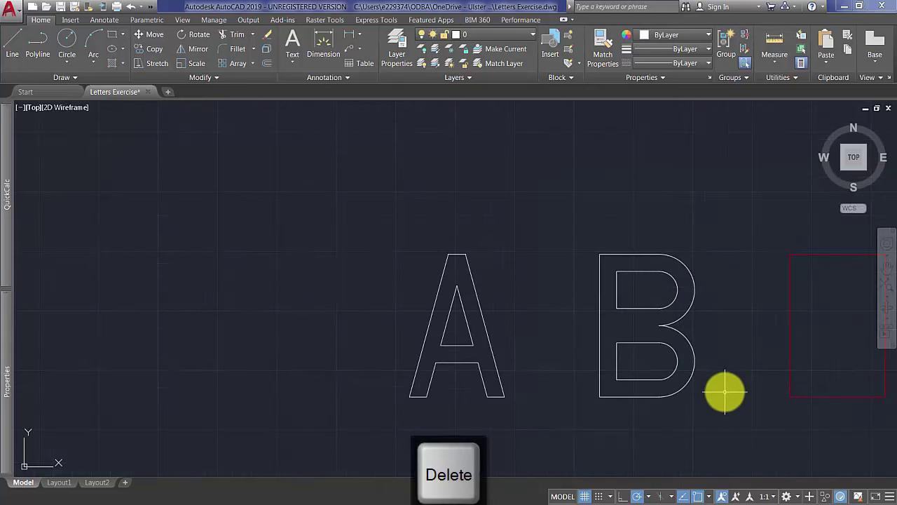
mouse_move(725, 390)
middle_mouse_down()
mouse_move(553, 392)
mouse_move(458, 377)
mouse_move(467, 348)
middle_mouse_up()
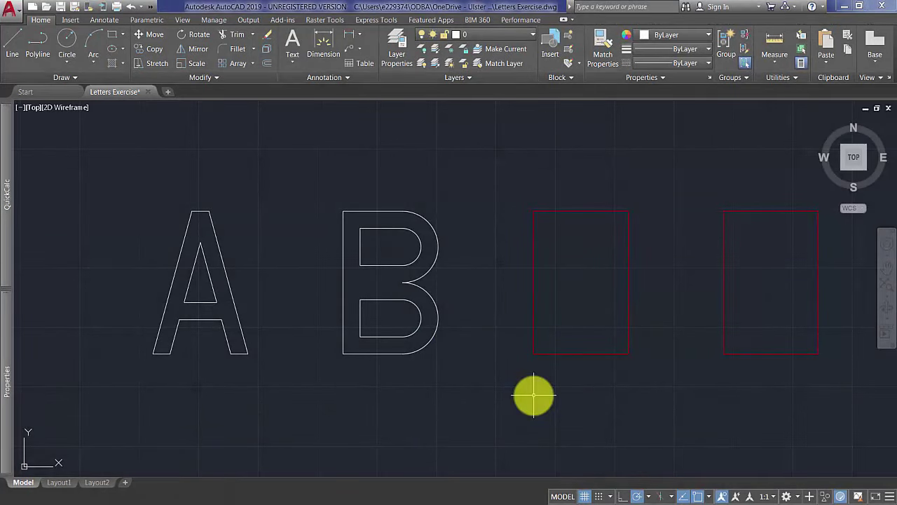
left_click(112, 38)
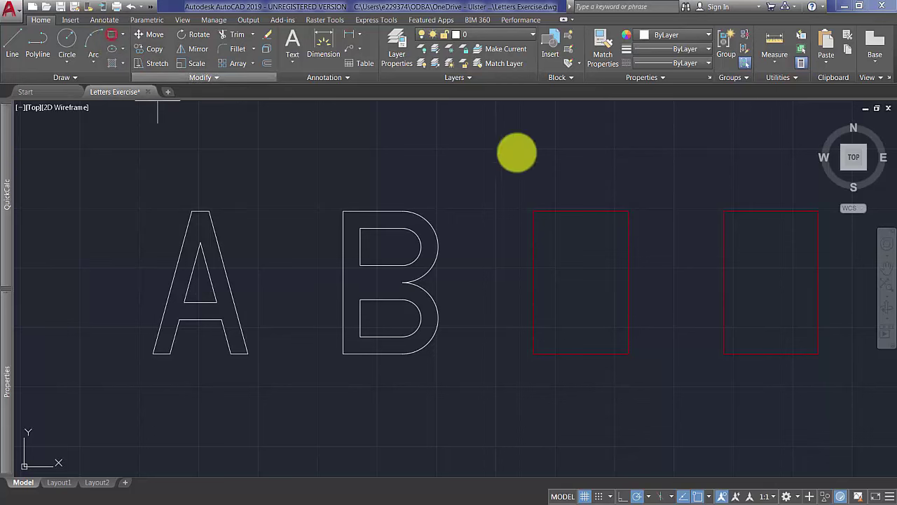
left_click(534, 211)
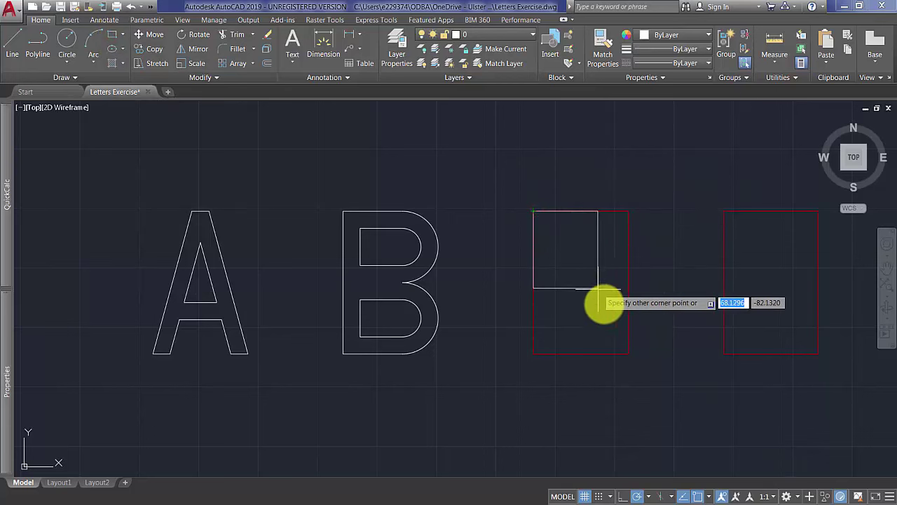
left_click(628, 345)
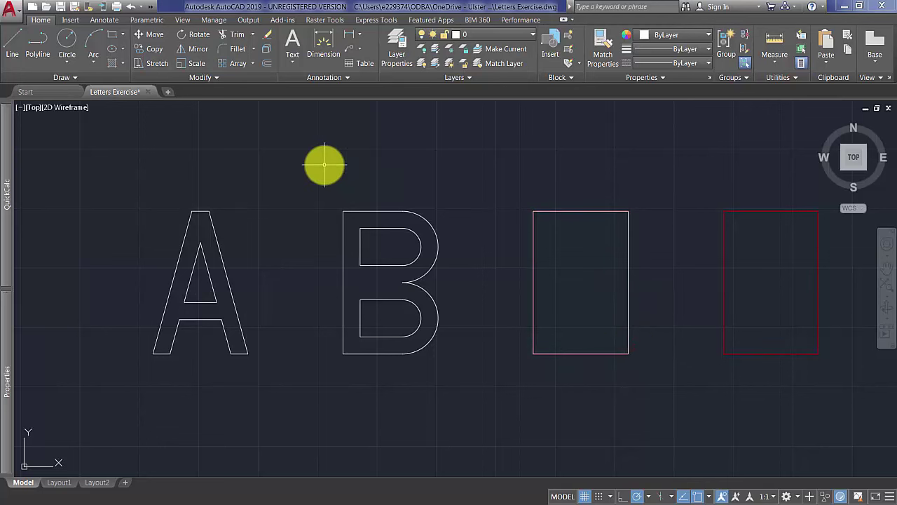
Fillet the new rectangle's upper-left corner with a radius of 37.5.
left_click(232, 50)
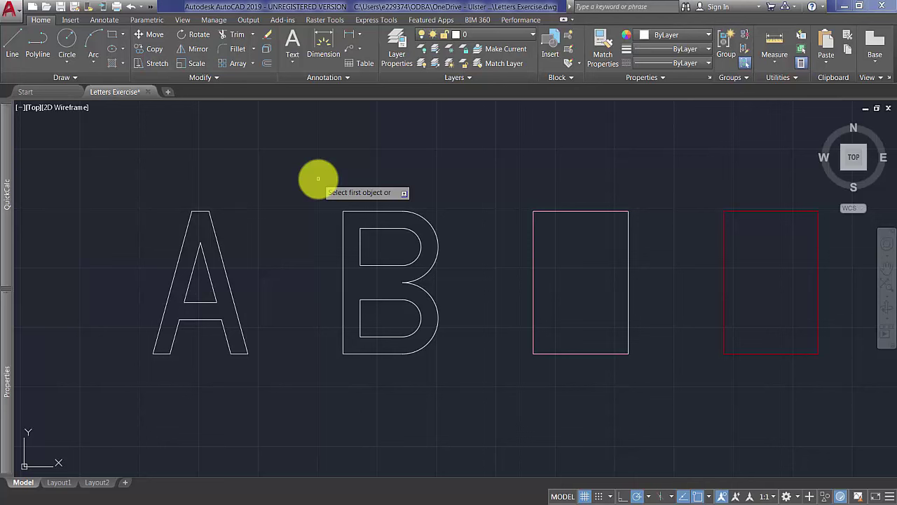
key("Down")
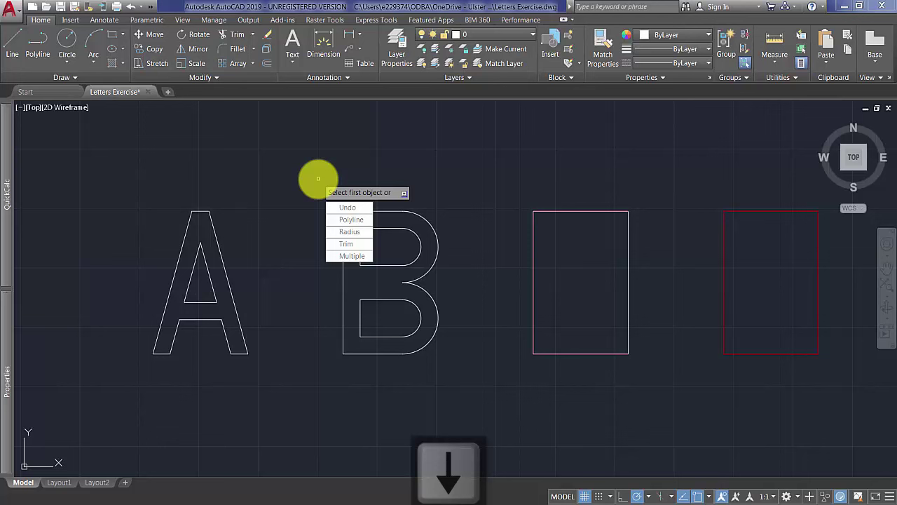
left_click(355, 236)
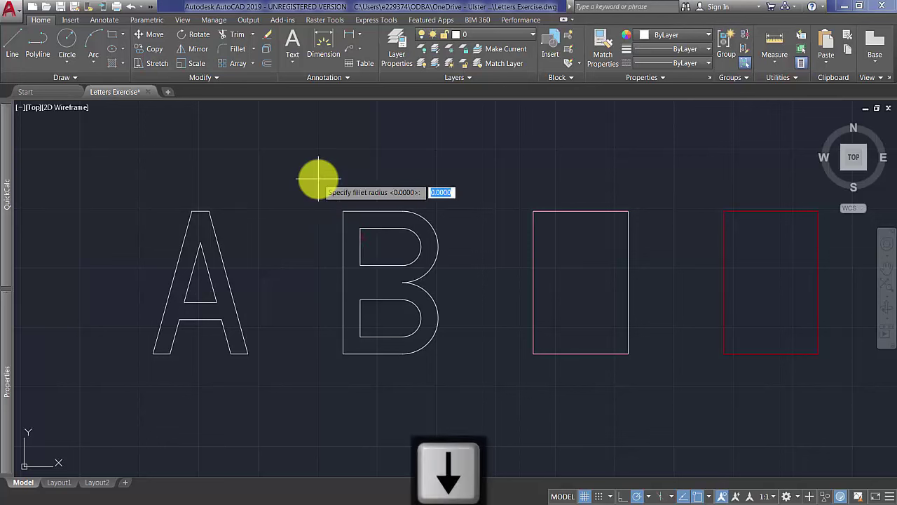
type("37.5")
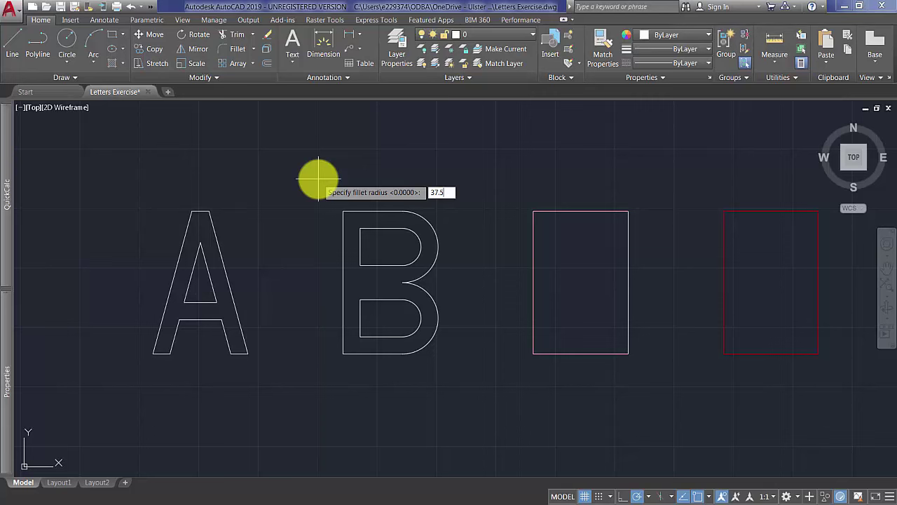
key("Return")
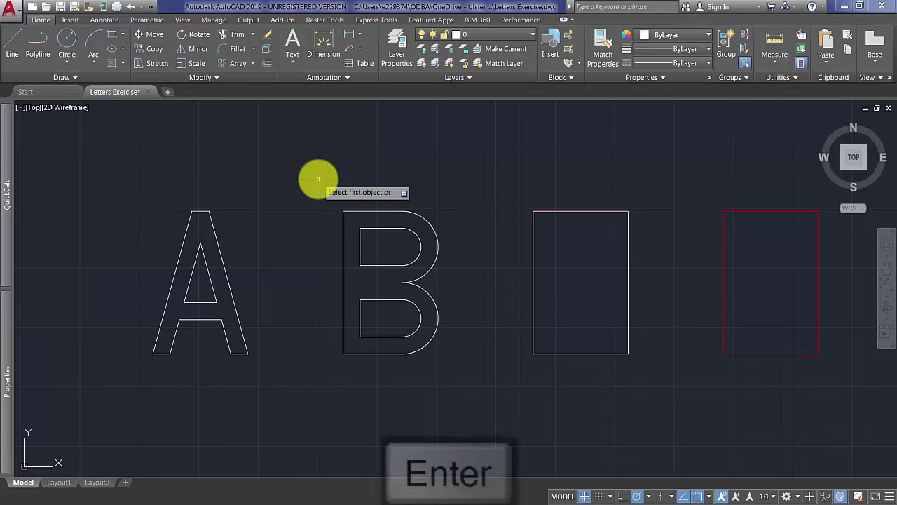
left_click(575, 211)
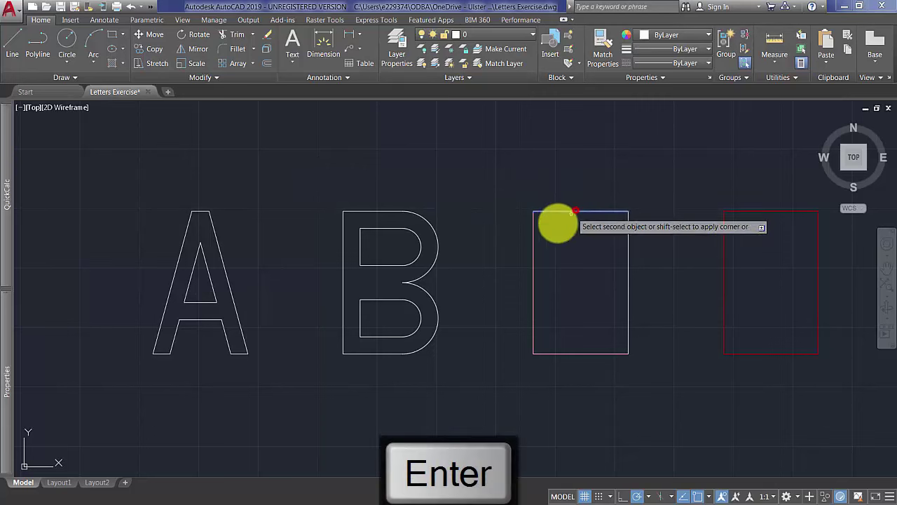
left_click(534, 246)
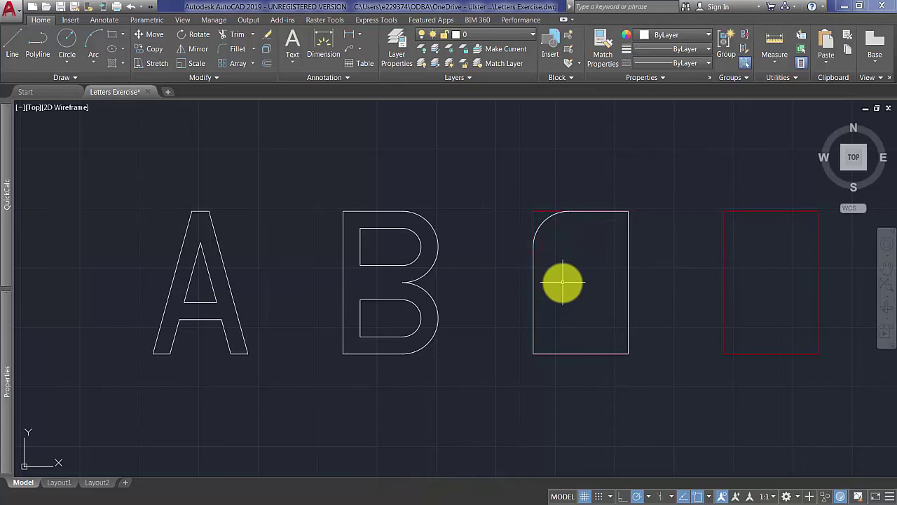
Fillet the new rectangle's lower-left and lower-right corners with the same 37.5 radius.
key("Return")
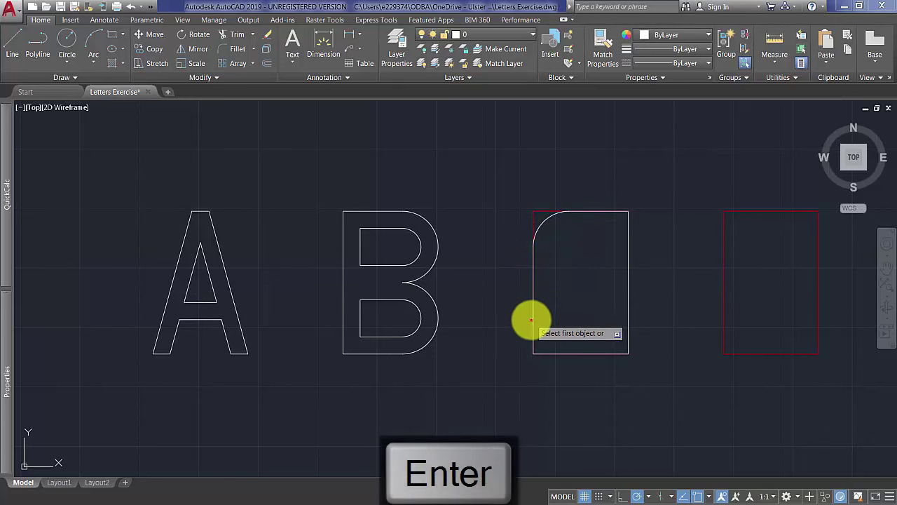
left_click(534, 322)
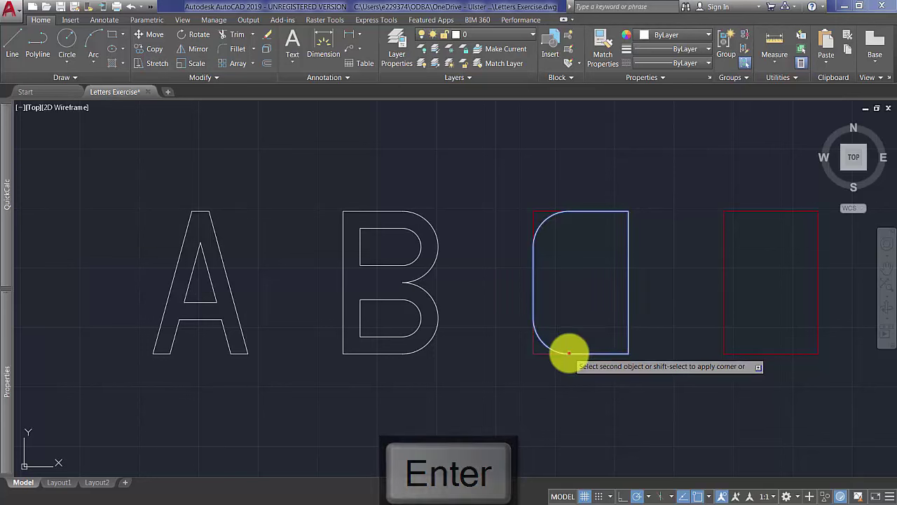
left_click(568, 353)
key("Return")
left_click(589, 353)
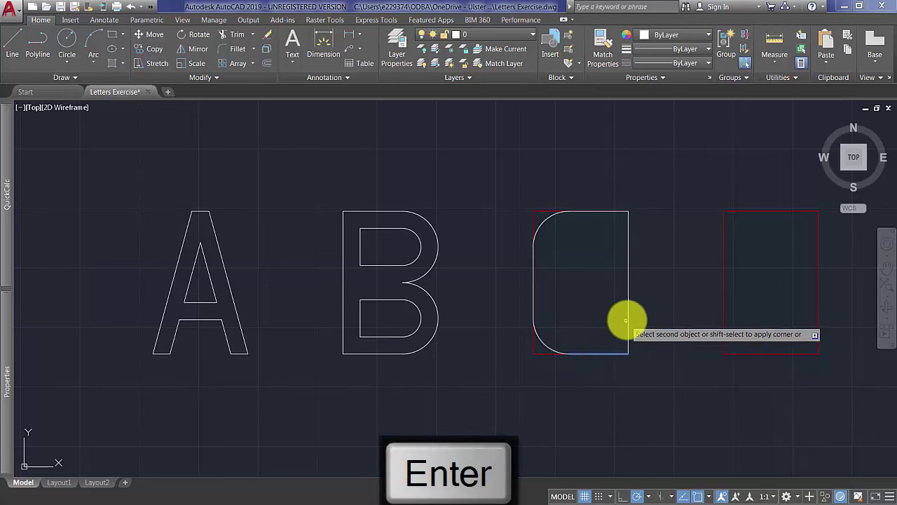
left_click(628, 320)
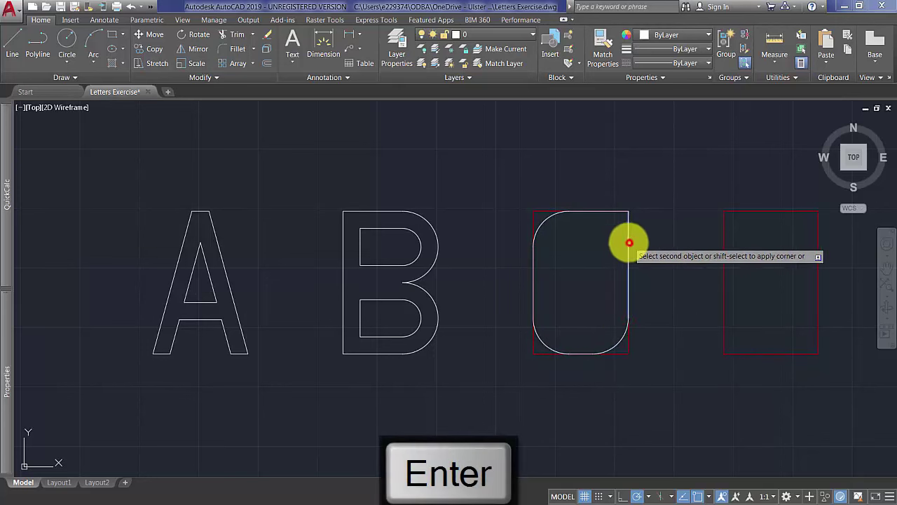
Fillet the third rectangle's upper-right corner with the same 37.5 radius.
left_click(593, 211)
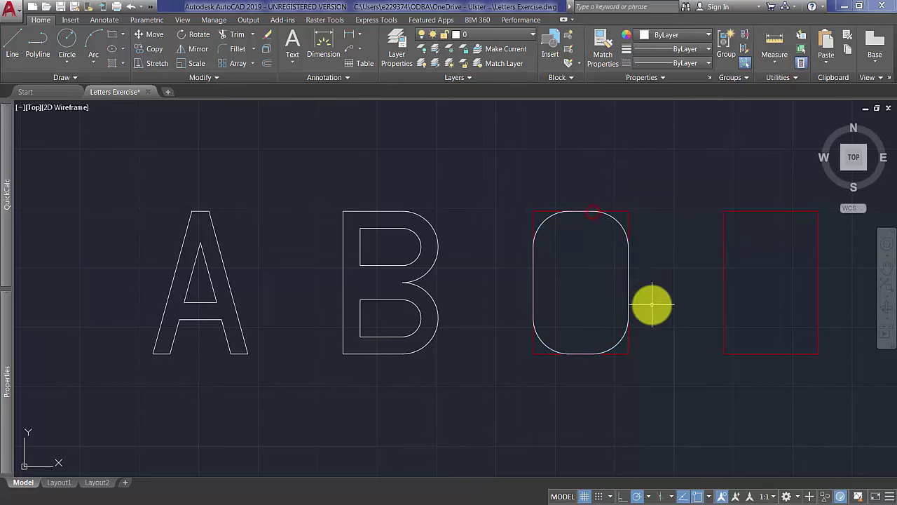
key("Return")
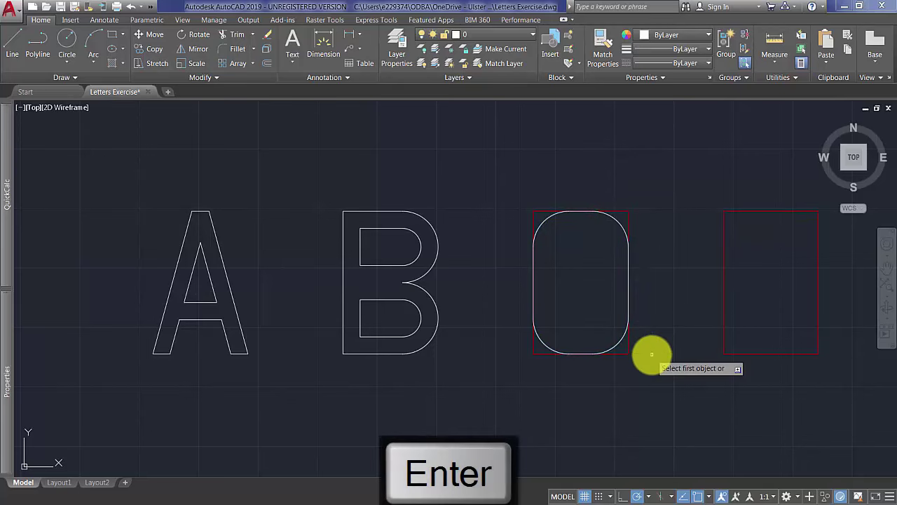
scroll(651, 354, "down", 4)
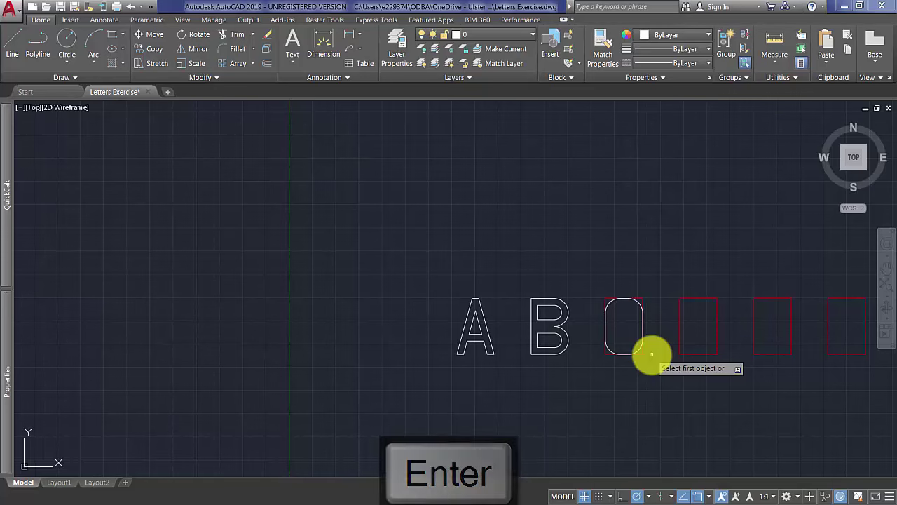
key("Escape")
Copy the rounded rectangle from the third red guide to the sixth one, using the guides' upper-right corners as reference points.
middle_click_drag(661, 366, 476, 364)
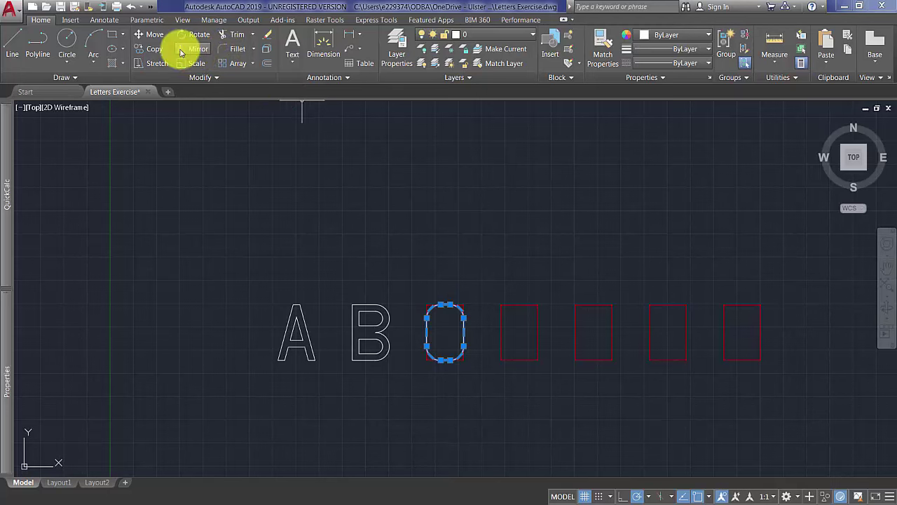
left_click(157, 51)
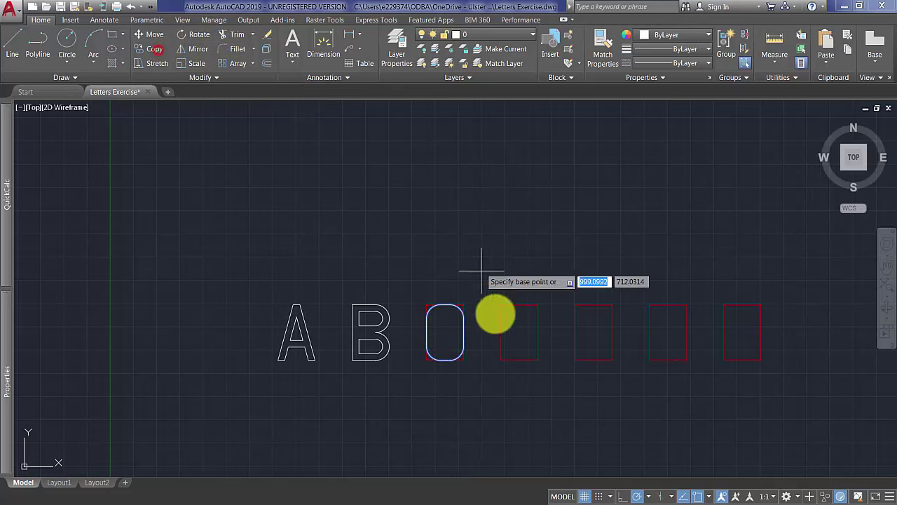
left_click(463, 304)
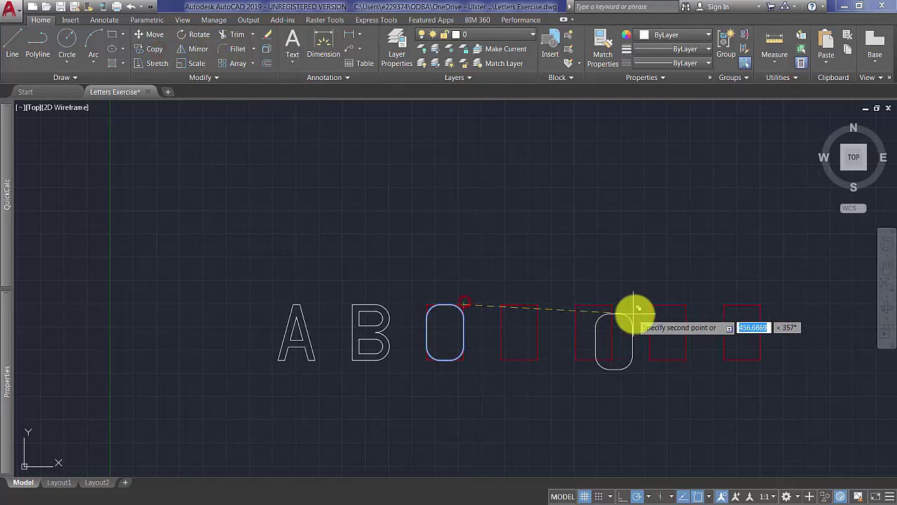
left_click(687, 304)
key("Return")
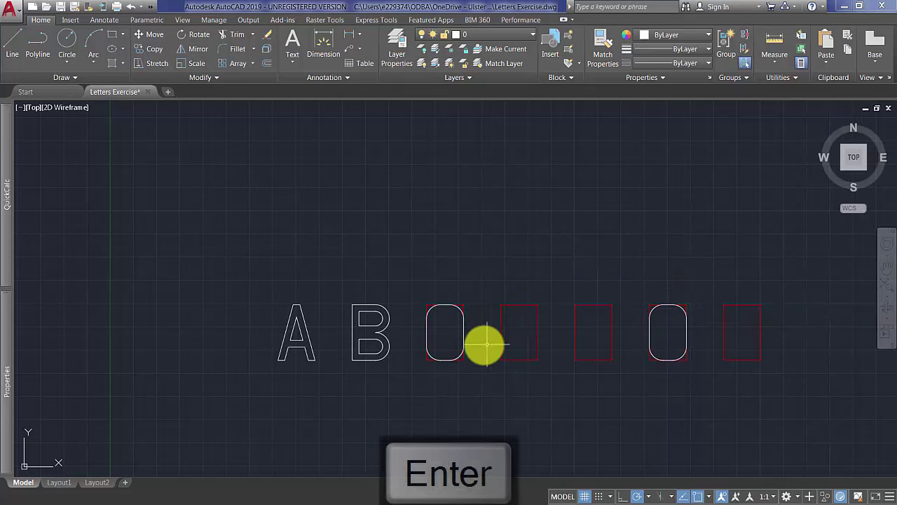
Offset the third letter's rounded outline inward by 18.
scroll(456, 340, "up", 2)
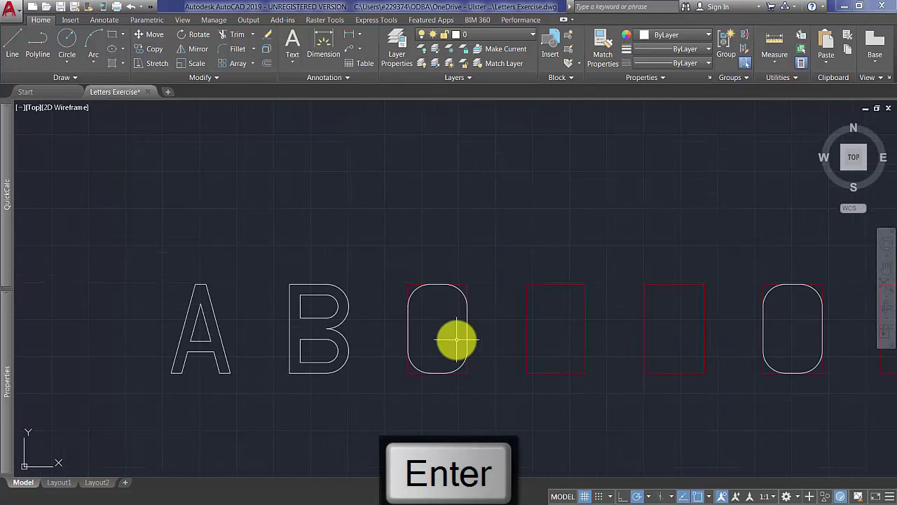
middle_click_drag(545, 340, 516, 316)
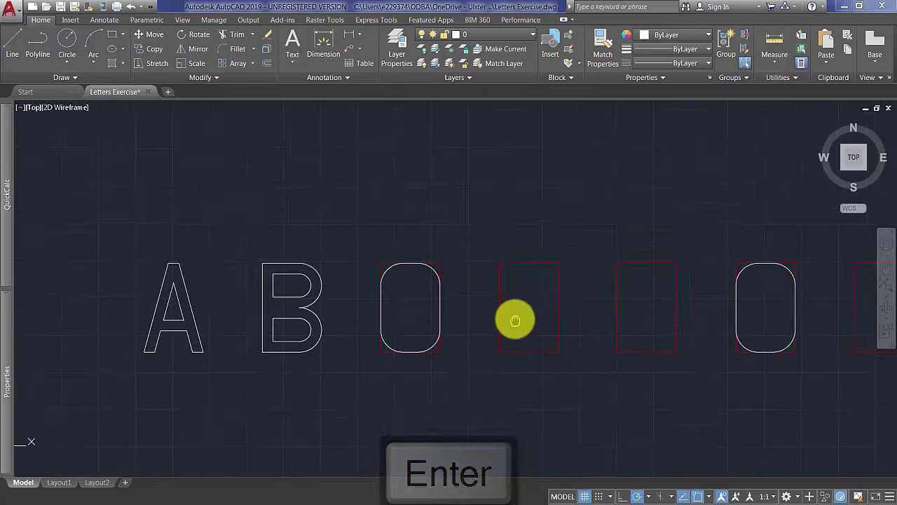
scroll(419, 297, "up", 4)
middle_click_drag(417, 298, 457, 267)
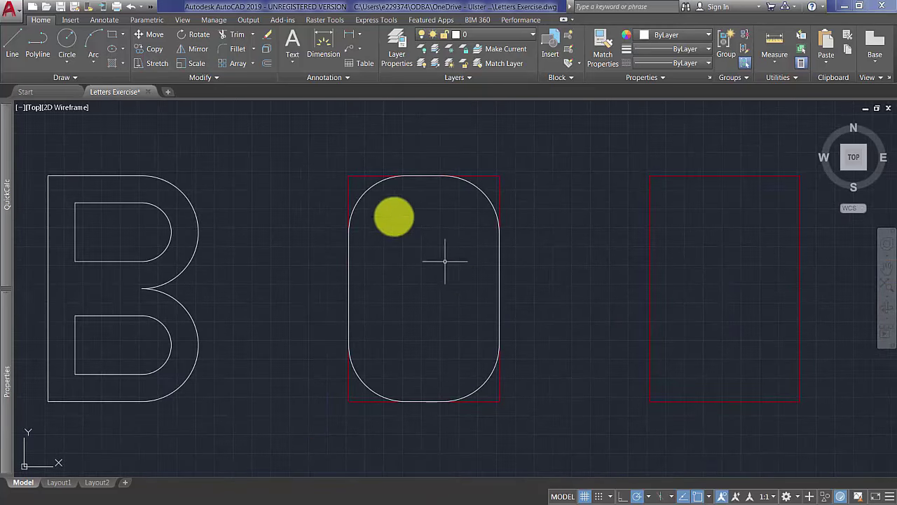
left_click(267, 64)
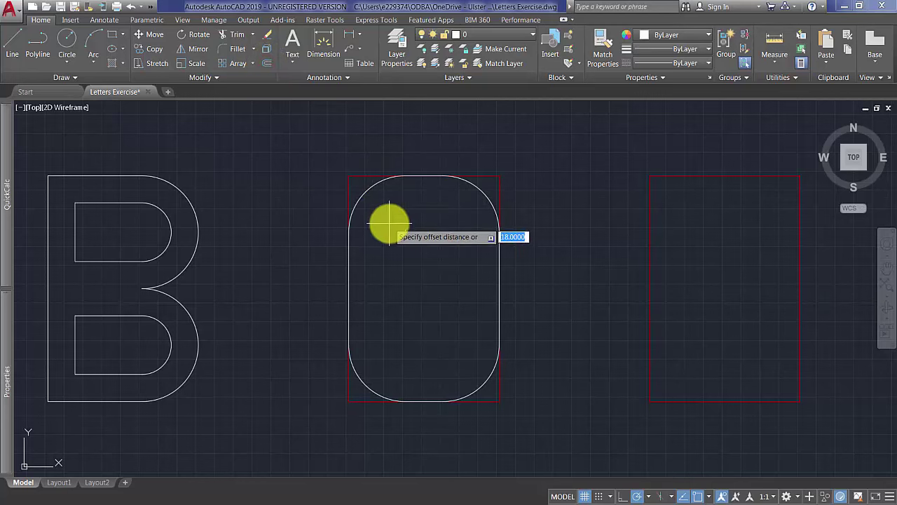
key("Return")
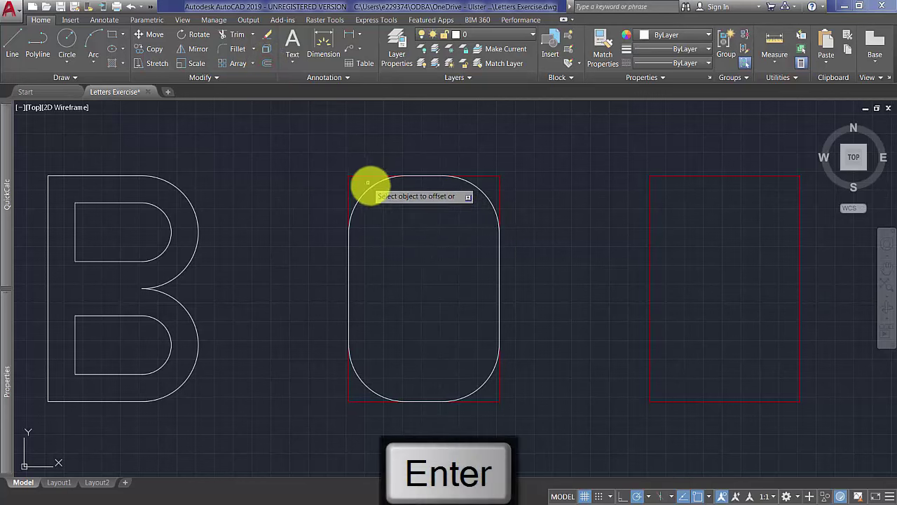
left_click(373, 188)
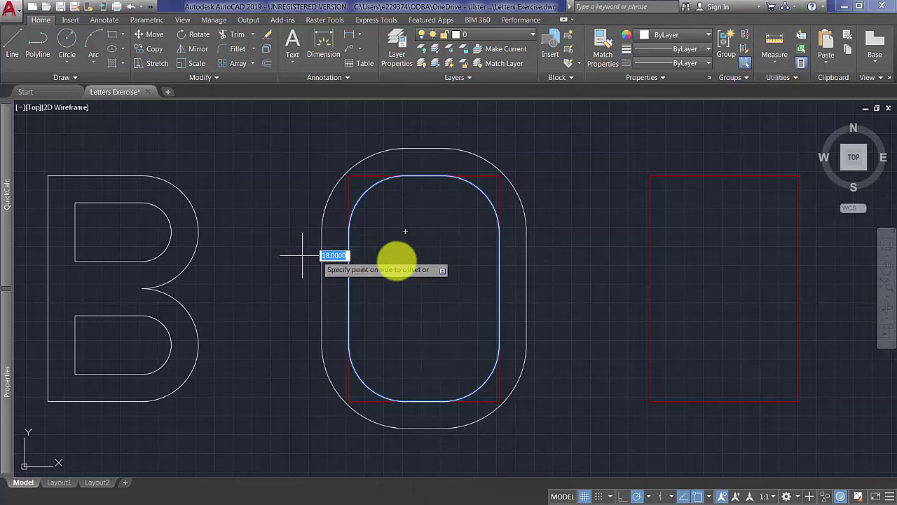
left_click(417, 260)
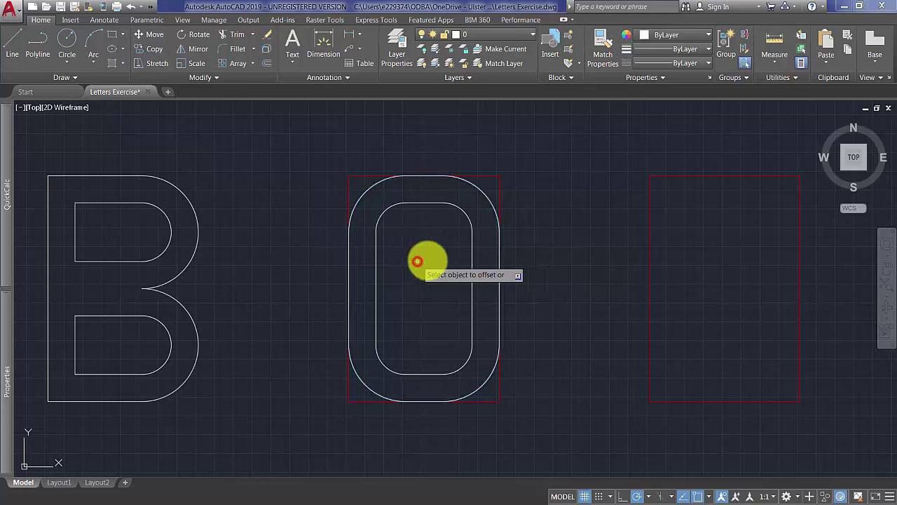
key("Return")
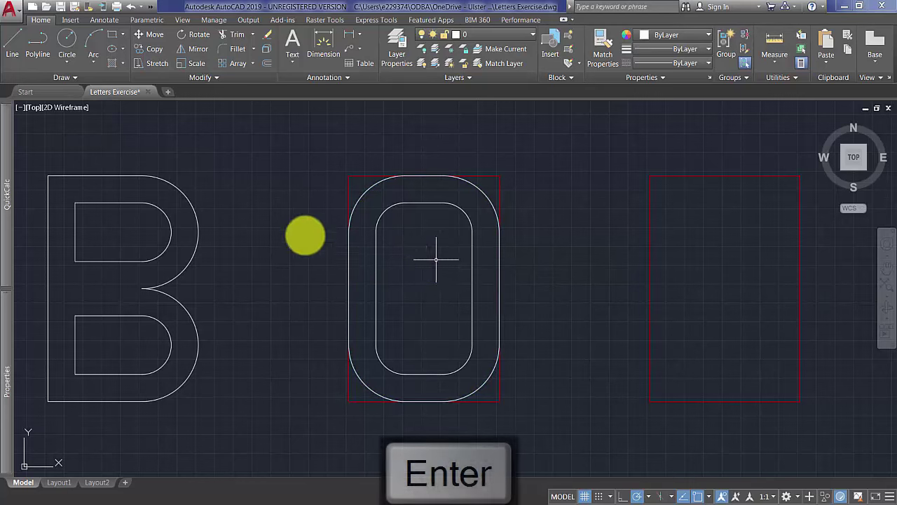
Draw a horizontal line joining the inner and outer outlines at mid-height on the third letter's right side.
left_click(17, 51)
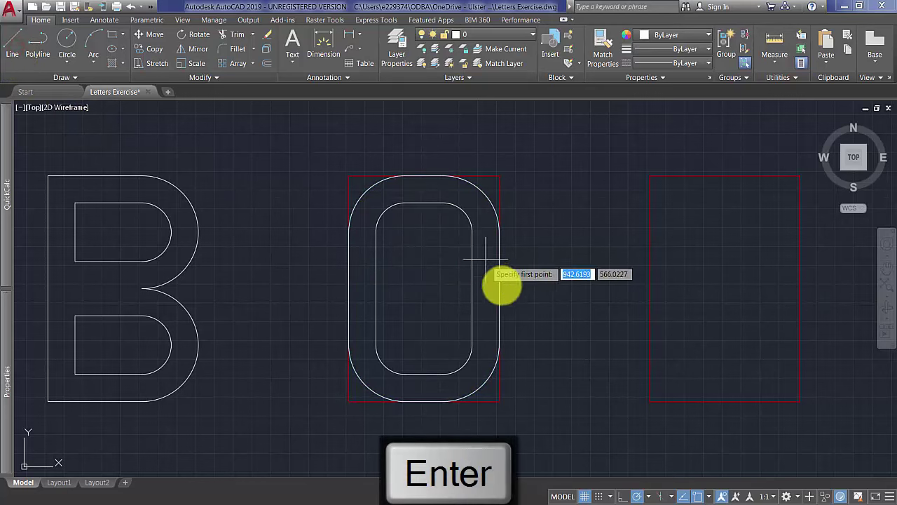
left_click(472, 287)
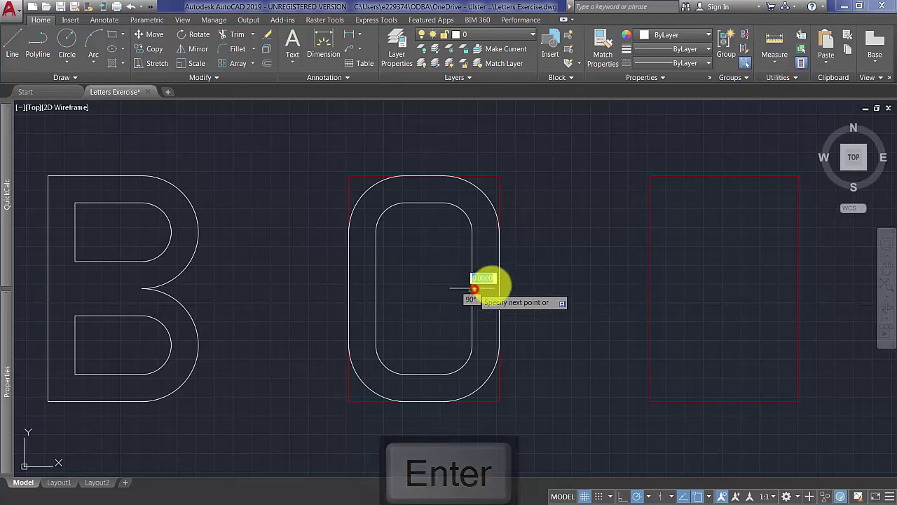
left_click(499, 288)
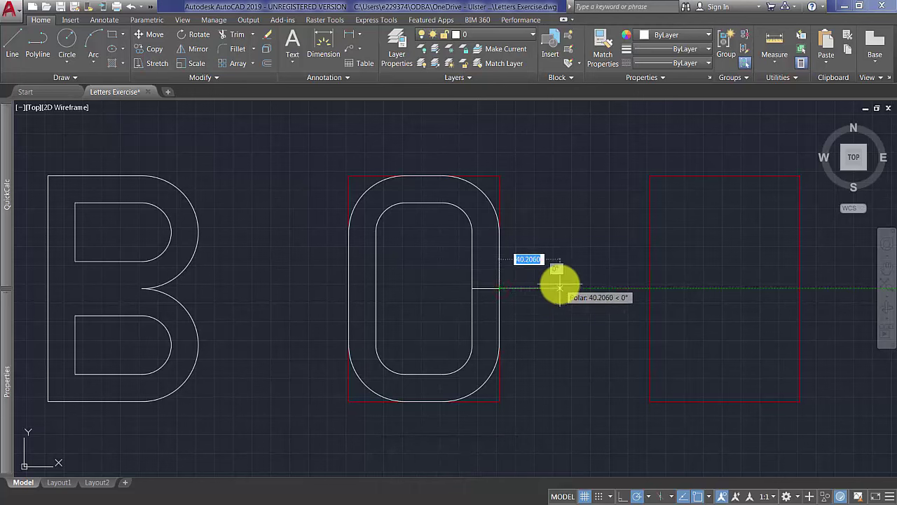
key("Return")
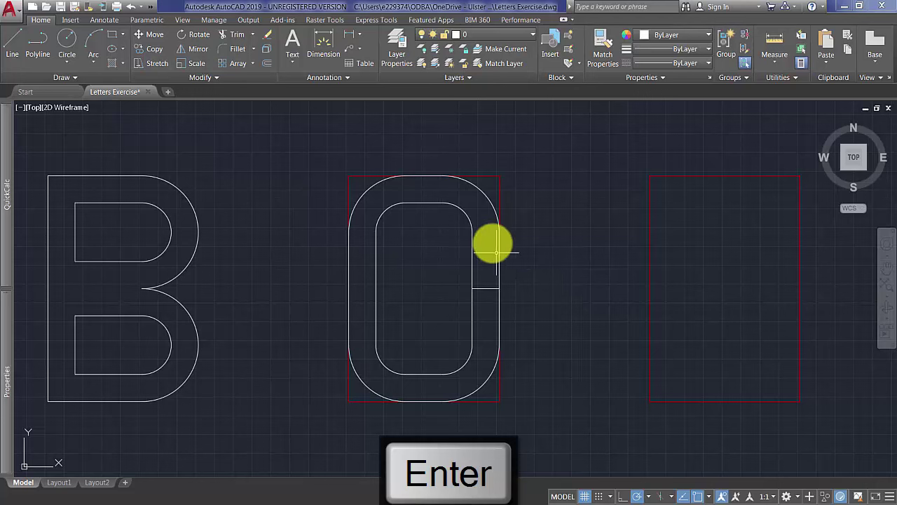
Offset the short middle line both upward and downward to the ends of the third letter's rounded corners.
left_click(267, 64)
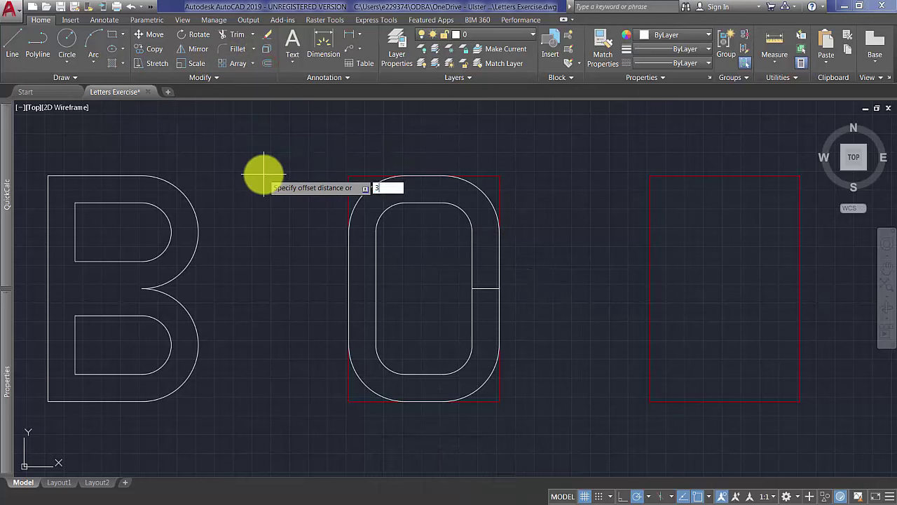
key("Return")
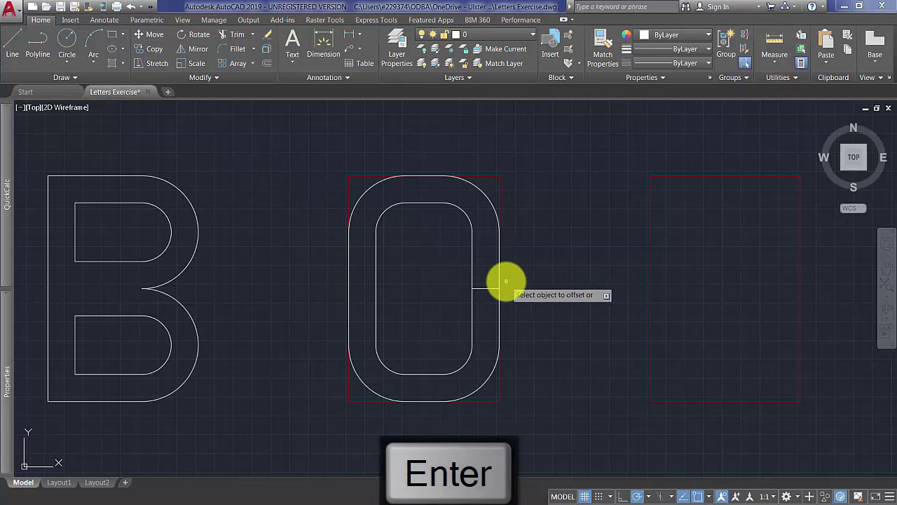
left_click(494, 288)
left_click(513, 258)
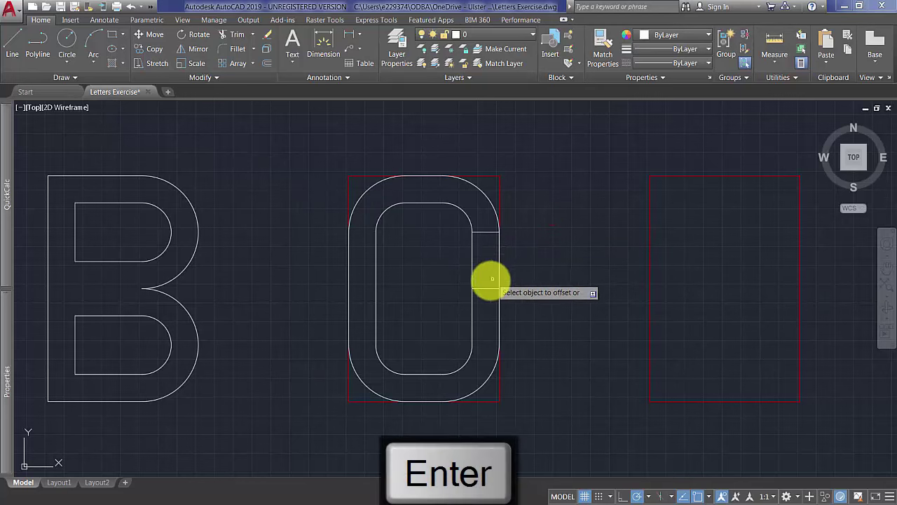
left_click(489, 288)
left_click(557, 375)
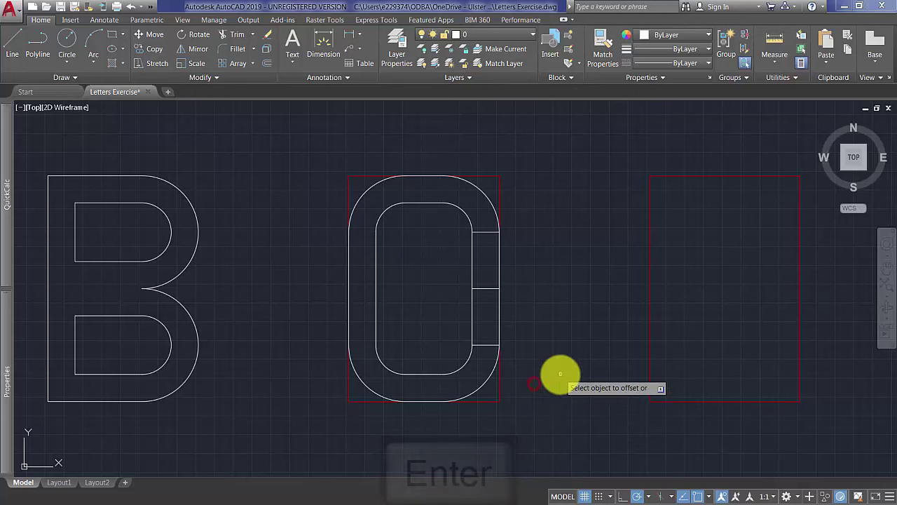
key("Return")
Trim the two vertical outlines between the upper and lower short lines to open the C on its right side.
type("tr")
key("Return")
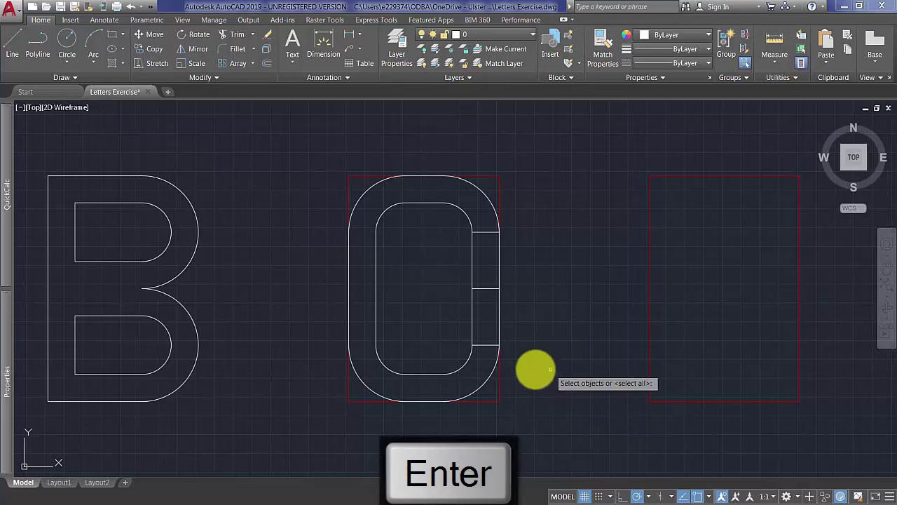
left_click(491, 345)
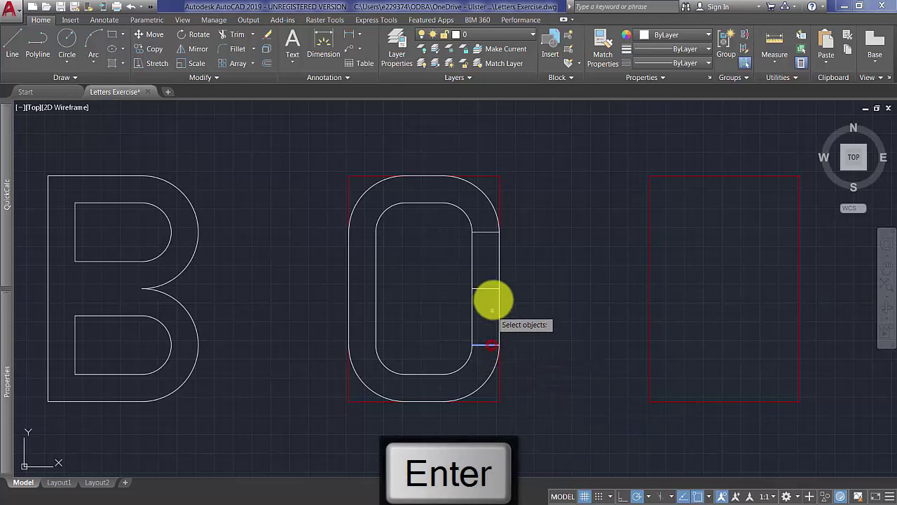
left_click(491, 232)
key("Return")
left_click_drag(501, 262, 444, 258)
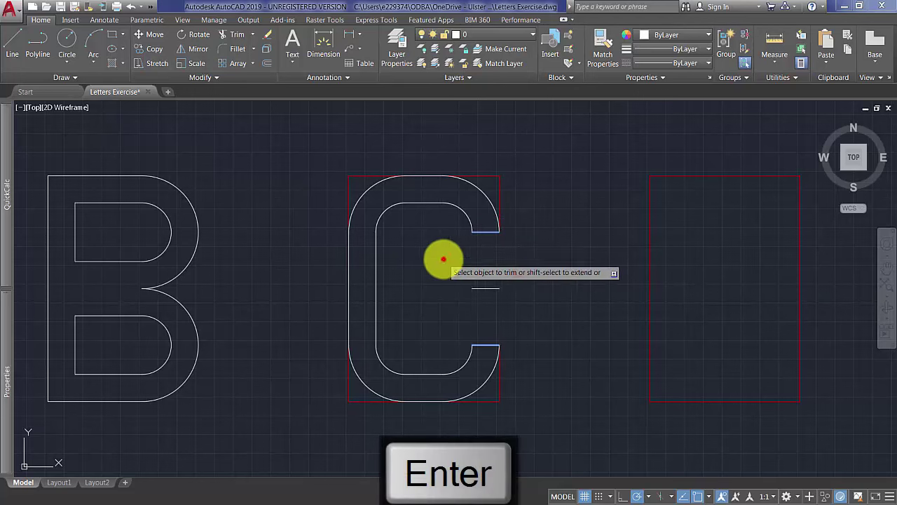
Delete the leftover middle line of the C and the red guide rectangle around the letter.
left_click(551, 303)
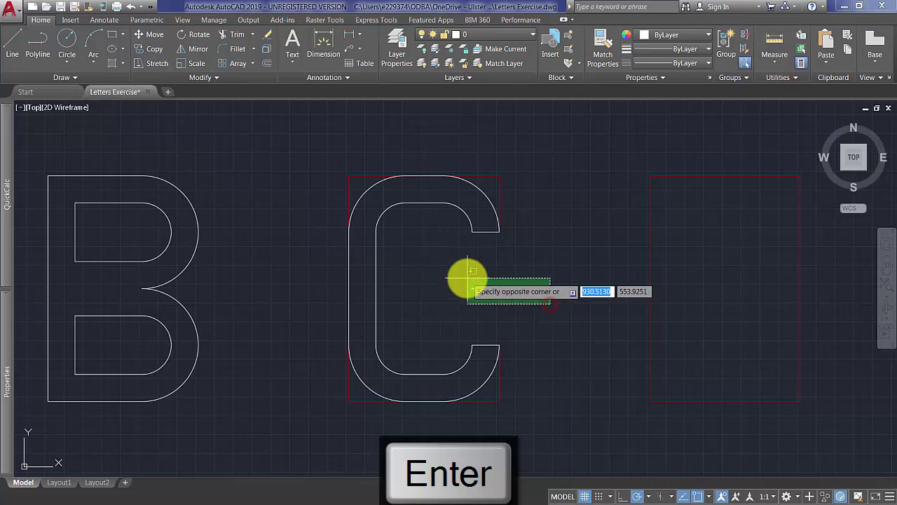
left_click(465, 278)
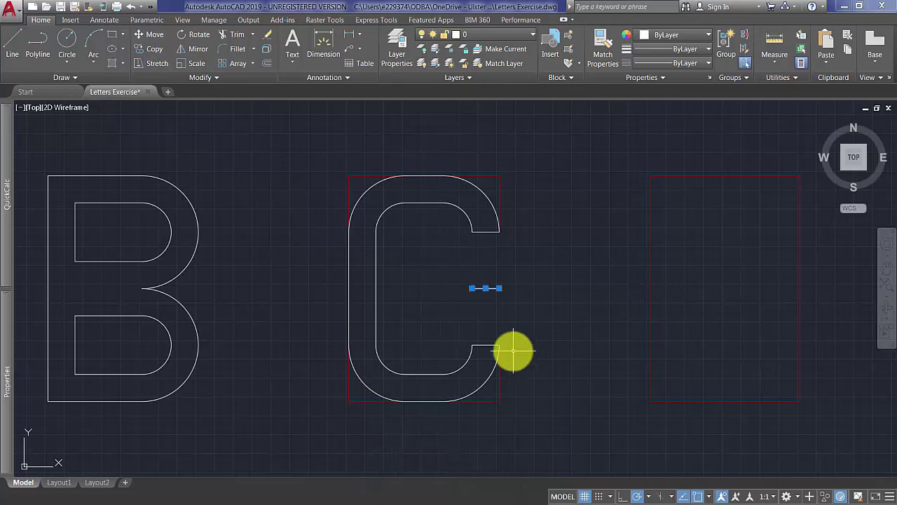
key("Delete")
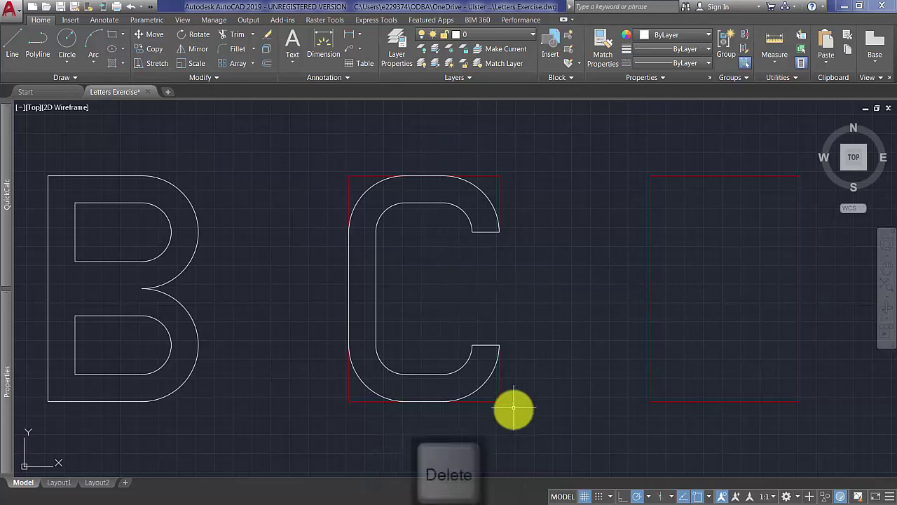
scroll(573, 312, "down", 2)
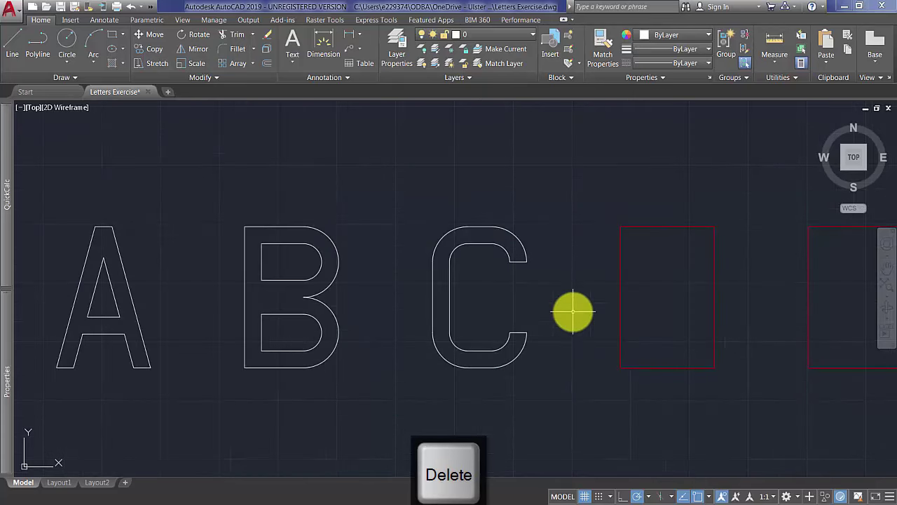
Draw a line along the top edge of the fourth red guide rectangle, from corner to corner.
mouse_move(570, 311)
middle_mouse_down()
mouse_move(536, 307)
mouse_move(523, 258)
mouse_move(510, 273)
mouse_move(563, 272)
mouse_move(440, 280)
mouse_move(381, 271)
middle_mouse_up()
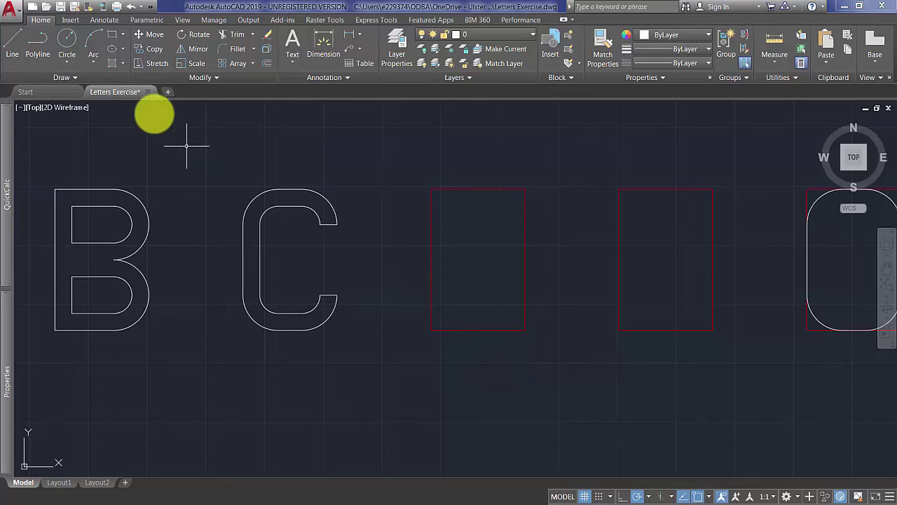
left_click(12, 37)
scroll(449, 189, "up", 3)
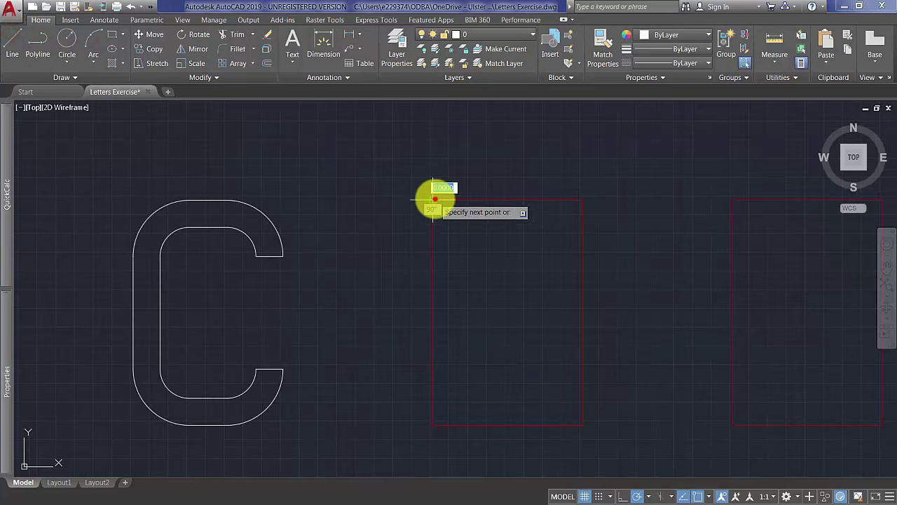
left_click(582, 199)
key("Return")
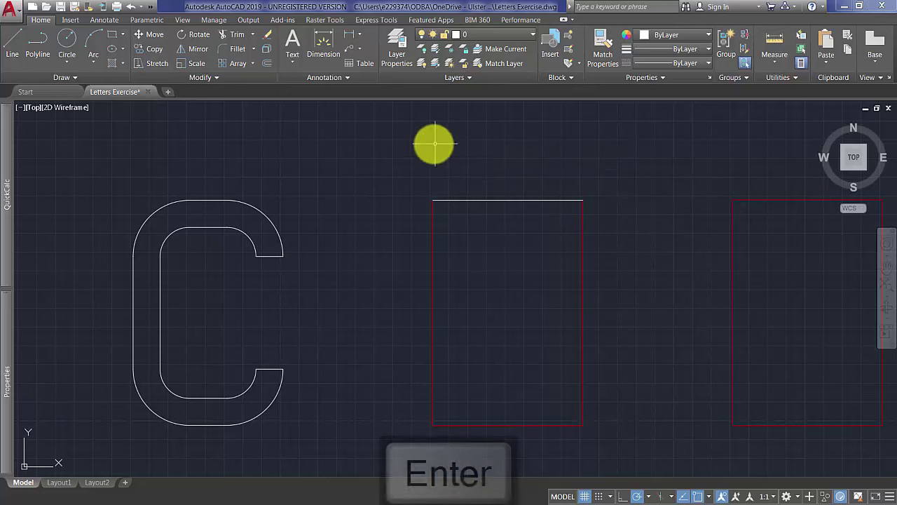
Offset the line on the fourth guide rectangle's top edge downward by 18.
left_click(267, 63)
type("40")
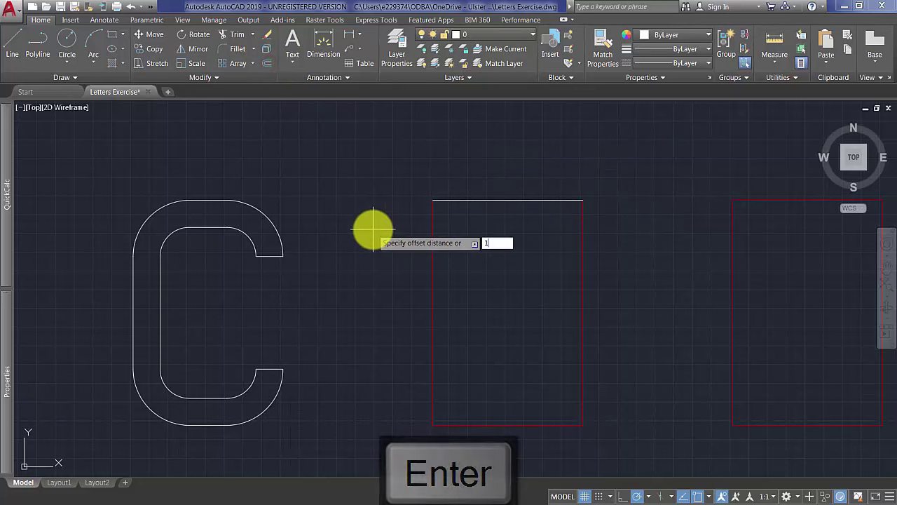
key("Return")
left_click(514, 201)
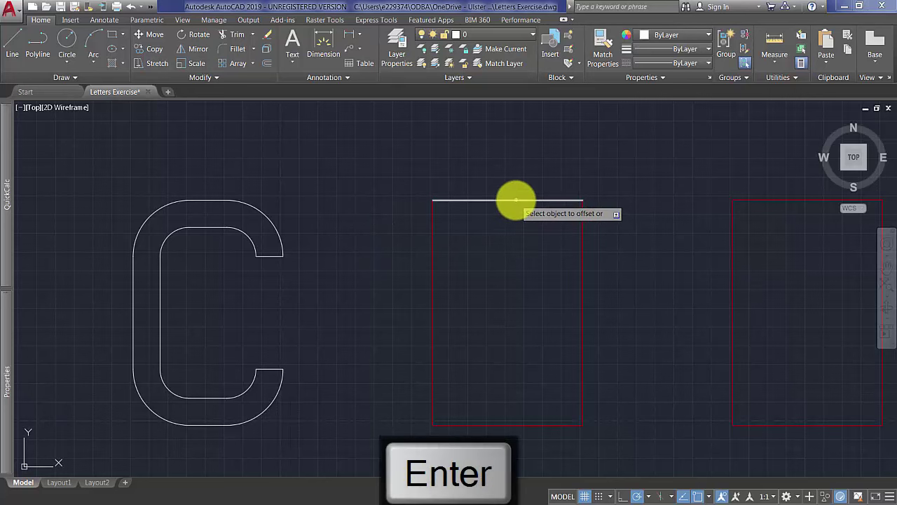
left_click(518, 262)
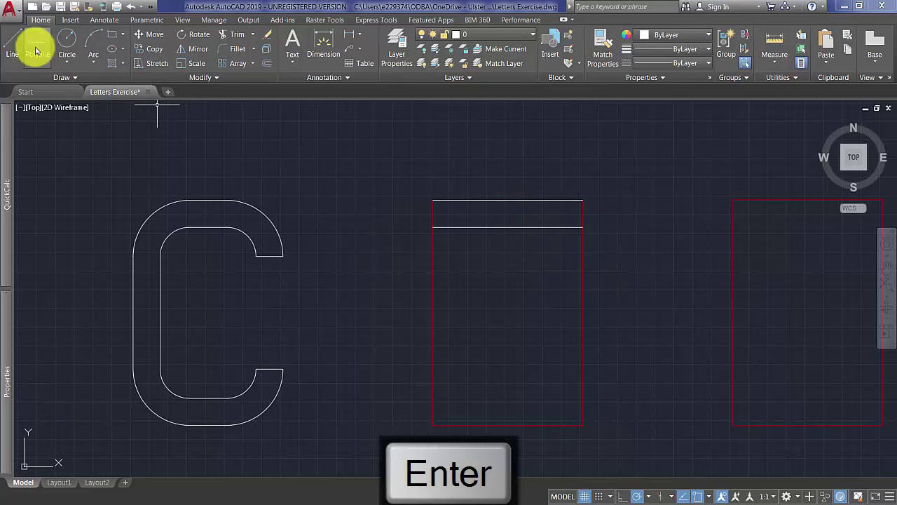
Close the left and right ends of the fourth letter's top bar with short vertical lines.
left_click(10, 46)
left_click(433, 201)
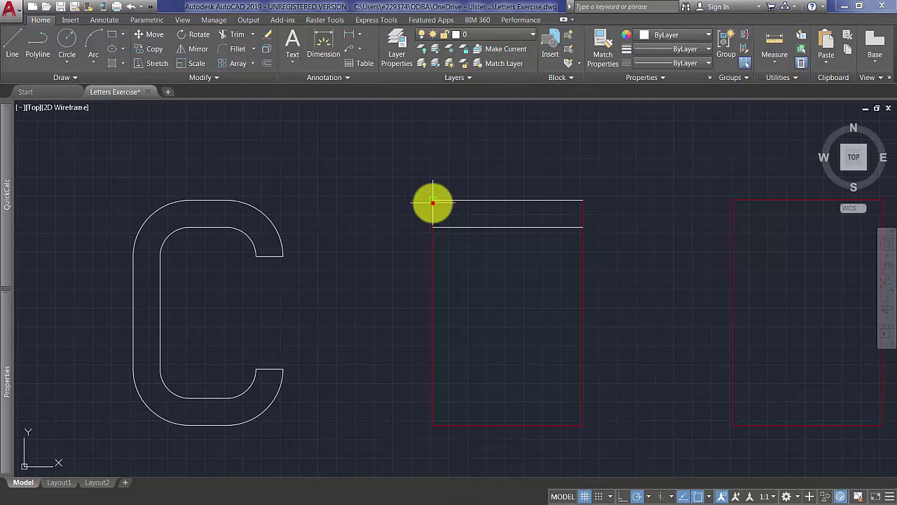
left_click(434, 227)
key("Return")
key("Return")
left_click(582, 201)
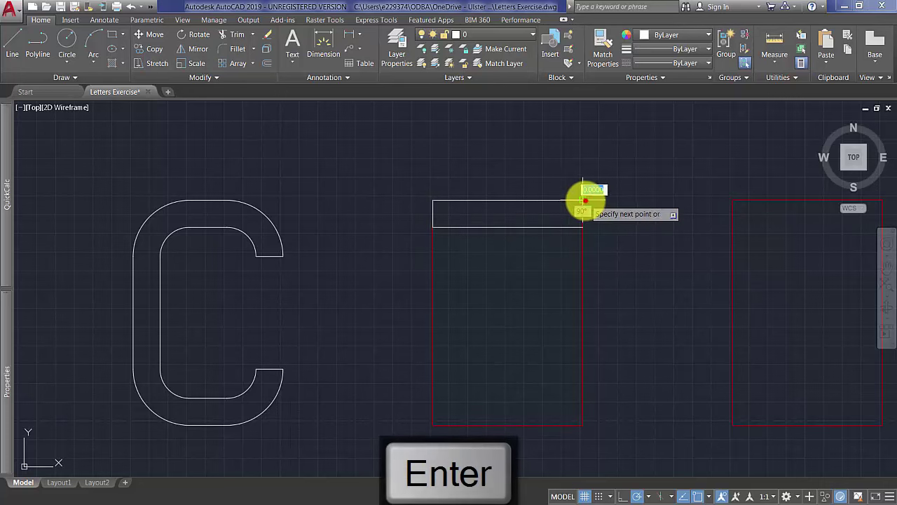
left_click(583, 226)
key("Return")
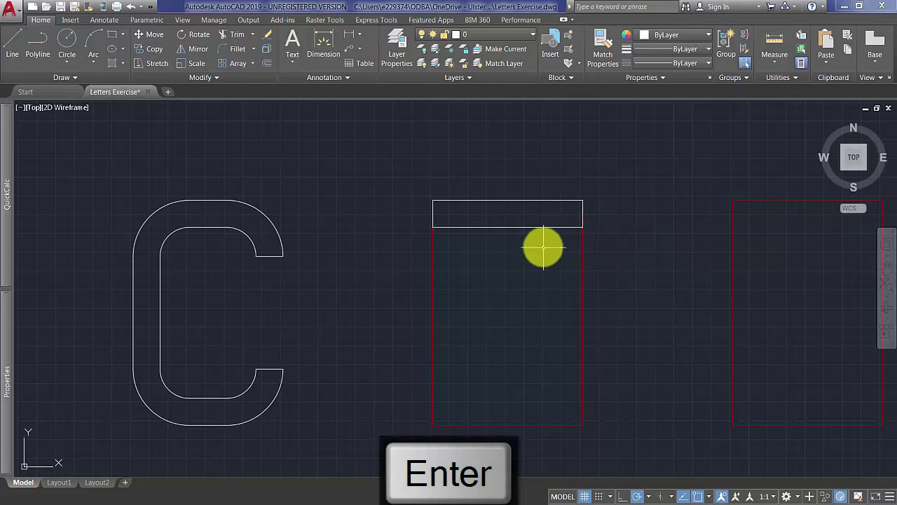
Draw a vertical line from the midpoint of the bar's lower edge down to slightly below the guide rectangle.
key("Return")
left_click(506, 228)
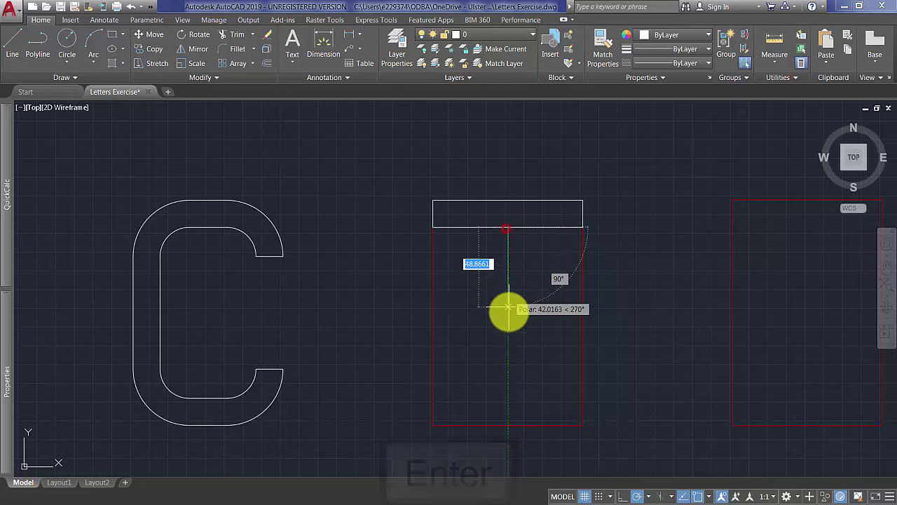
left_click(508, 441)
key("Return")
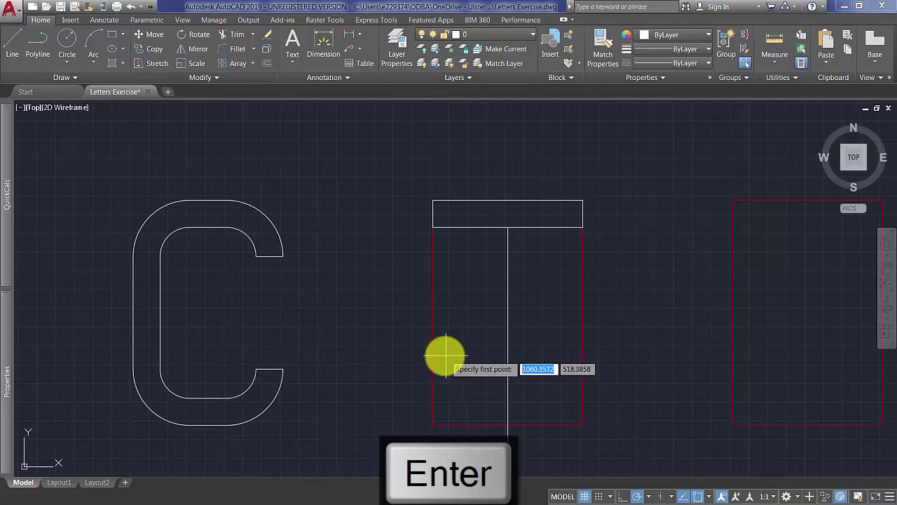
Draw a vertical line from the guide rectangle's lower-left corner up its left edge, to slightly more than half its height.
left_click(432, 424)
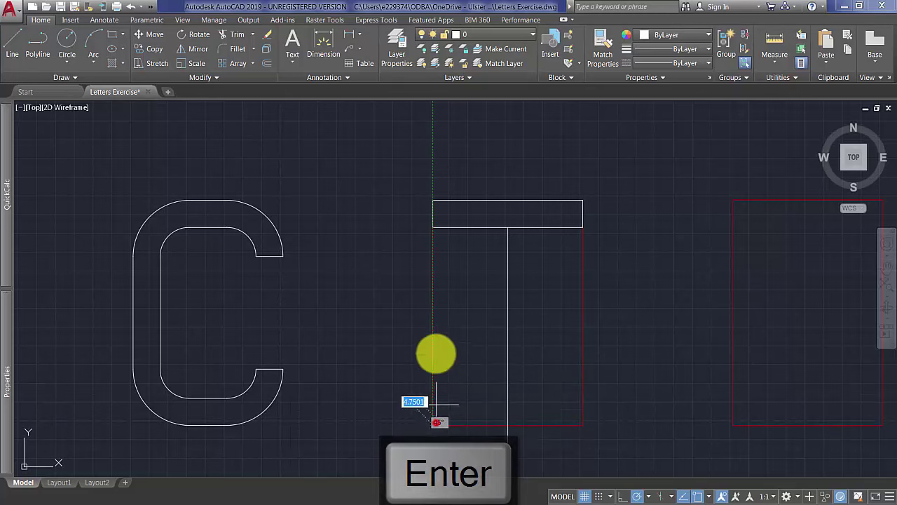
left_click(436, 300)
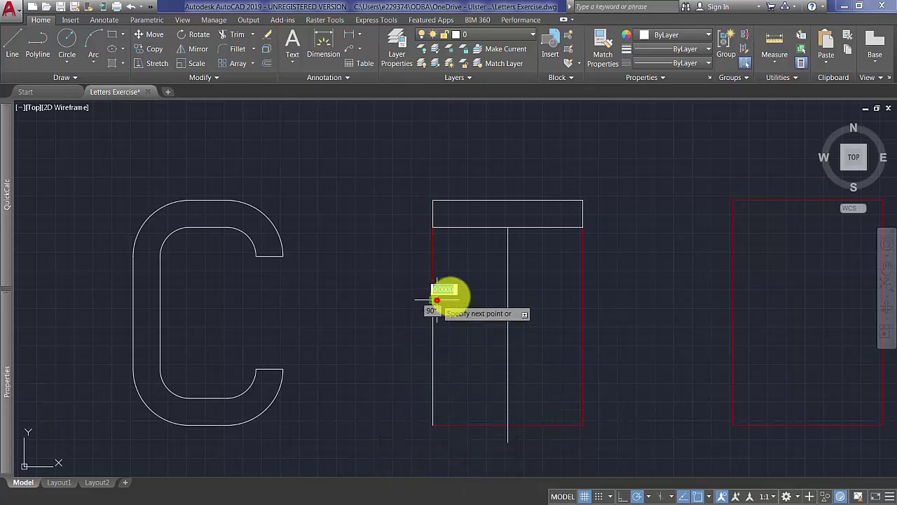
key("Return")
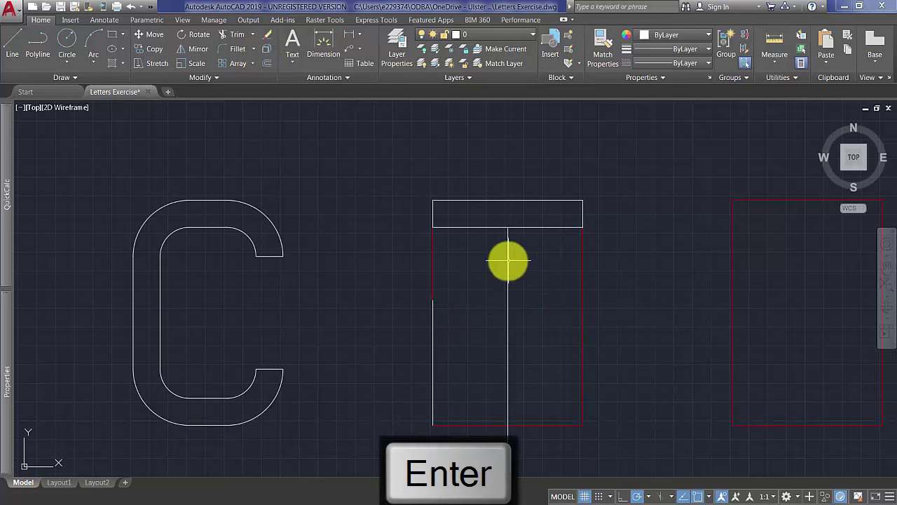
Offset the stem's centre line by 9 to both sides and delete the centre line.
left_click(269, 64)
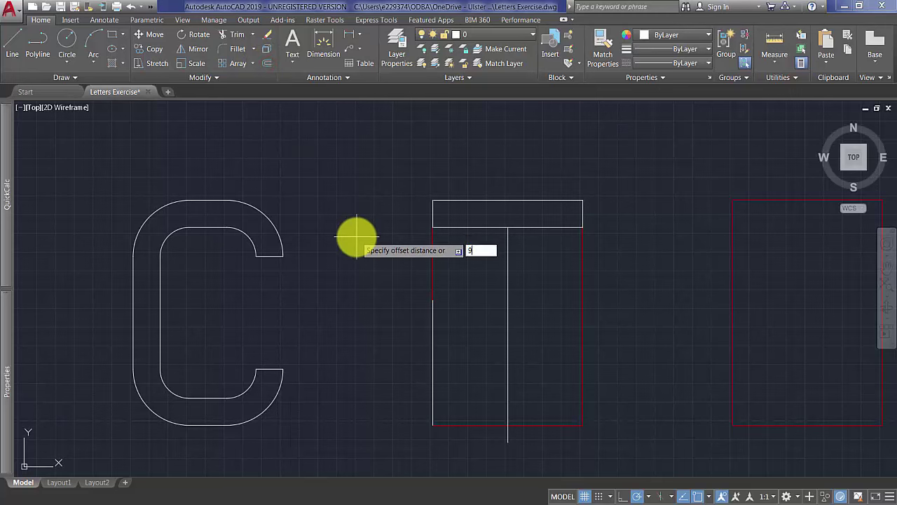
type("9")
key("Return")
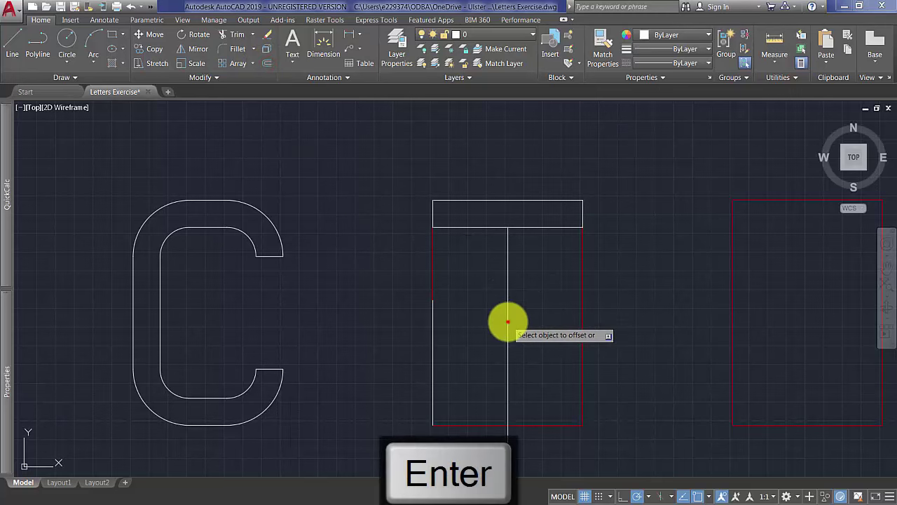
left_click(508, 321)
left_click(470, 325)
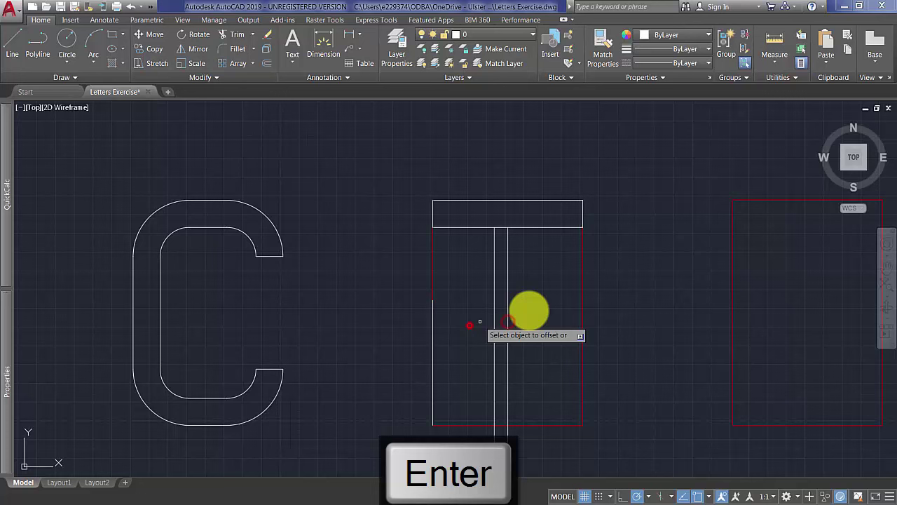
left_click(537, 315)
key("Return")
left_click(508, 323)
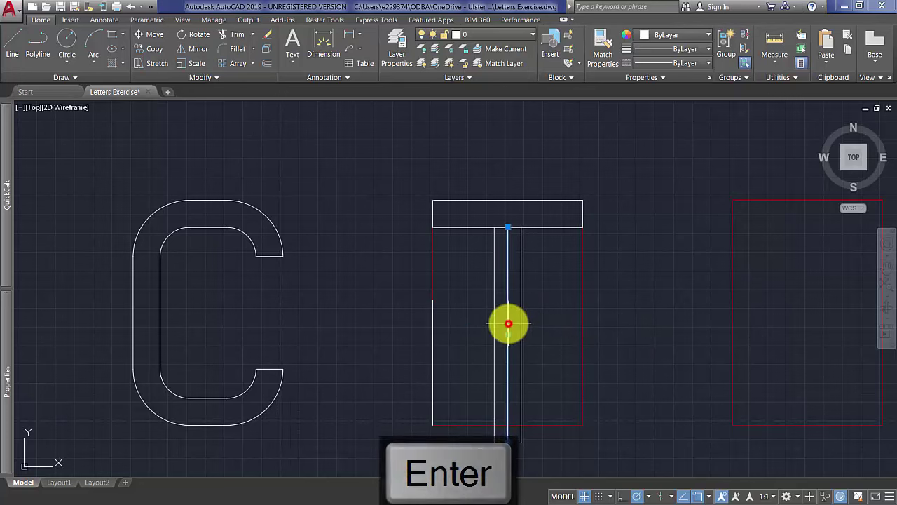
key("Delete")
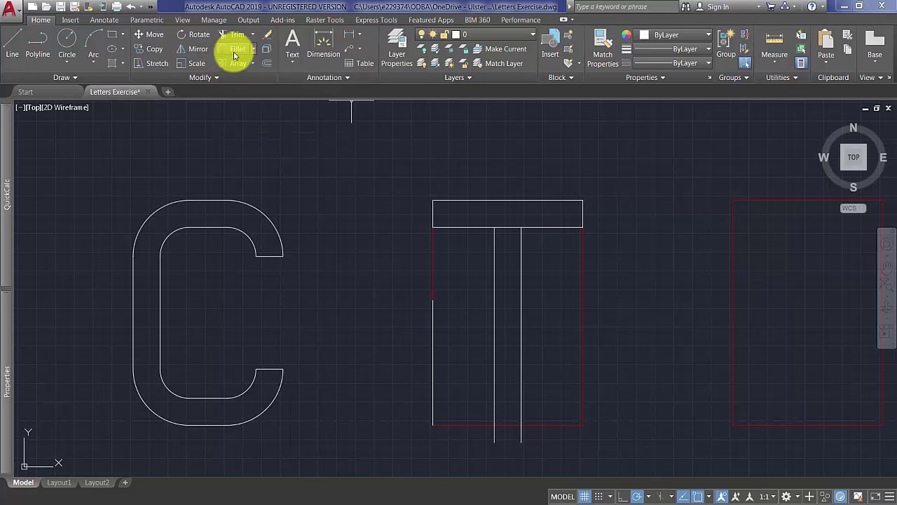
left_click(237, 50)
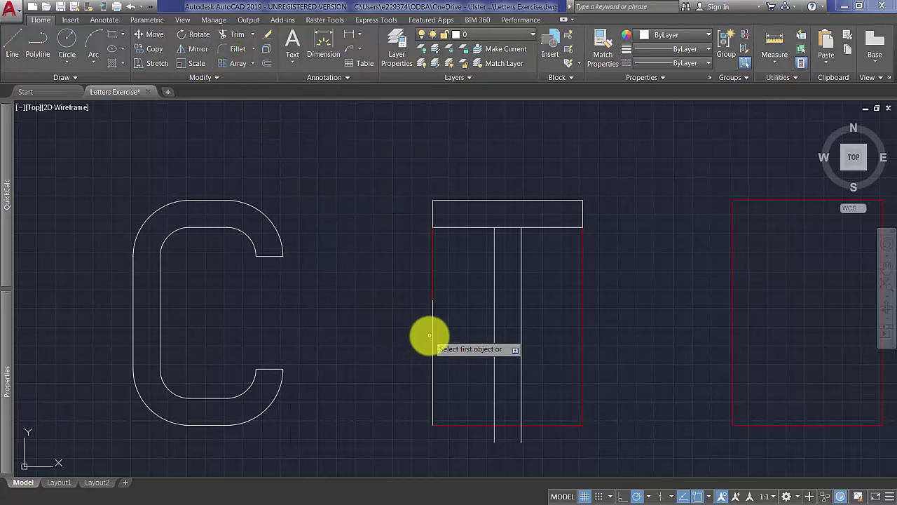
left_click(433, 333)
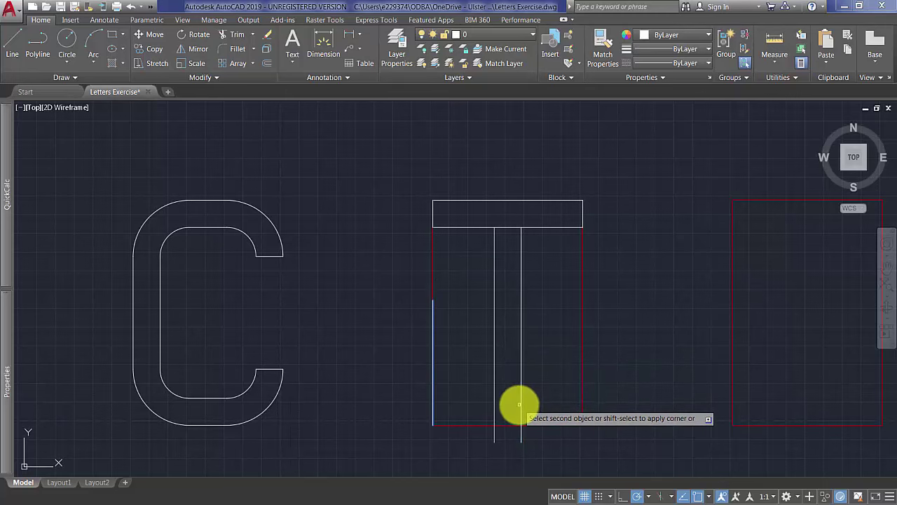
key("Escape")
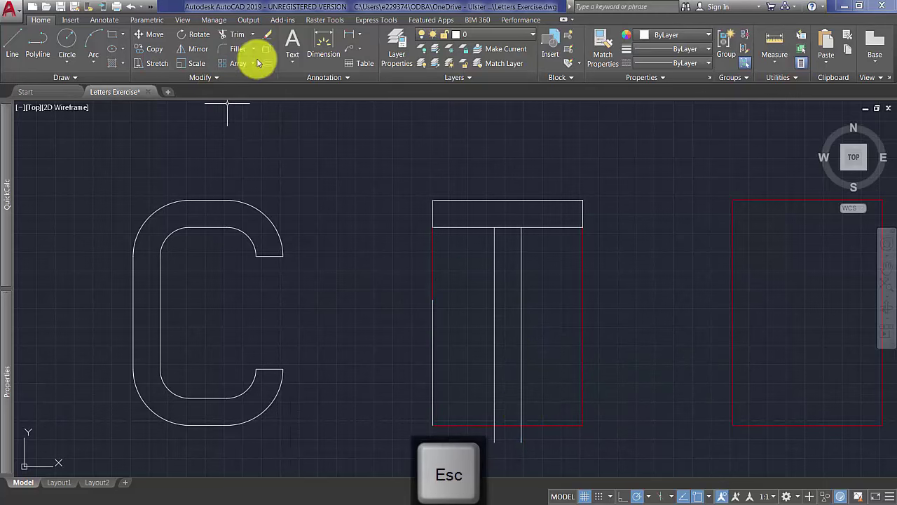
Fillet the lower ends of the left edge line and the stem's right line to join them with a semicircle.
left_click(238, 49)
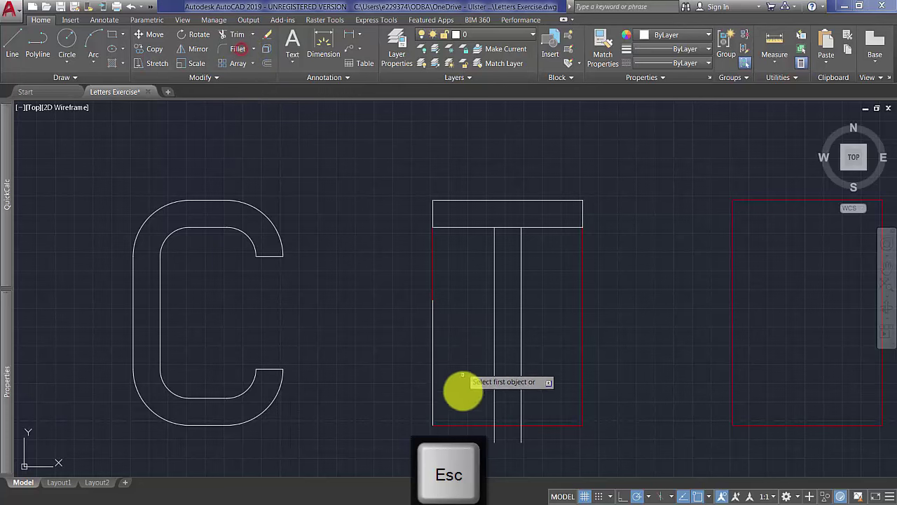
left_click(433, 401)
left_click(520, 405)
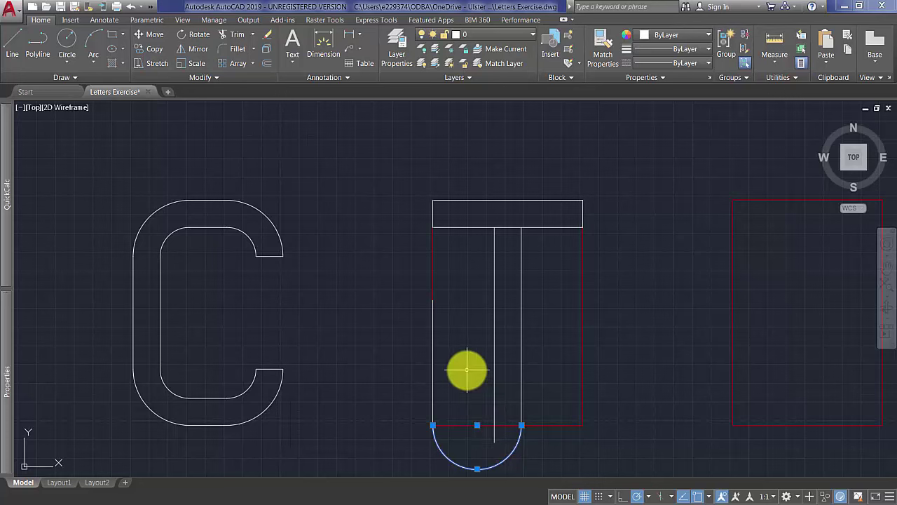
Move the semicircle up from its lowest point so that it rests on the guide rectangle's bottom edge.
left_click(154, 41)
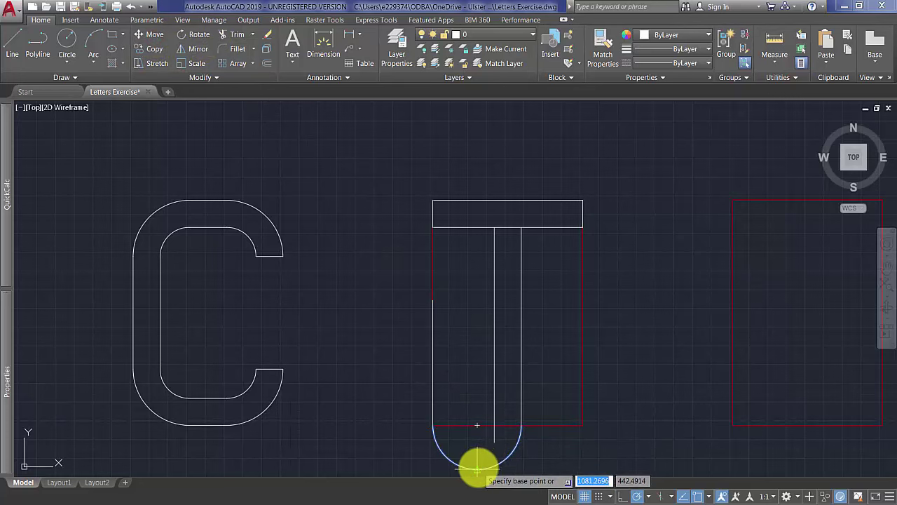
left_click(478, 467)
left_click(478, 428)
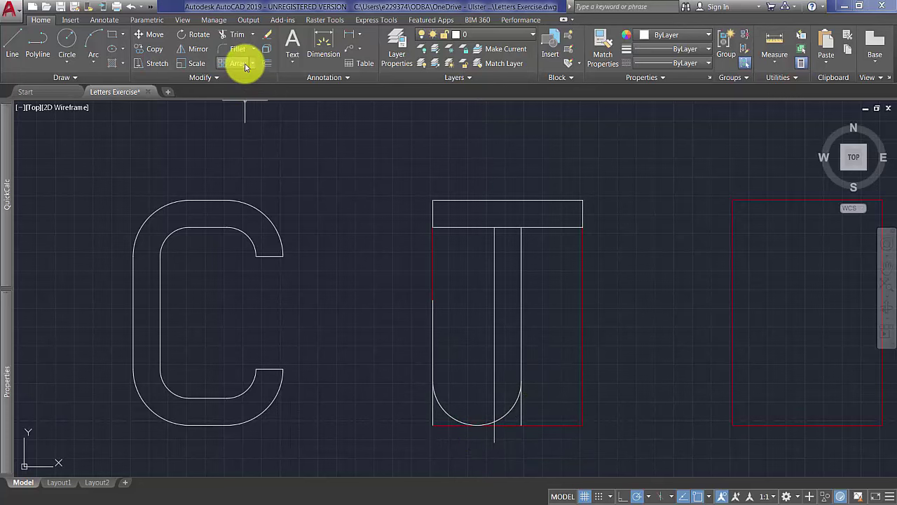
Try offsetting the left edge line inward by 18, and delete the copy.
left_click(267, 64)
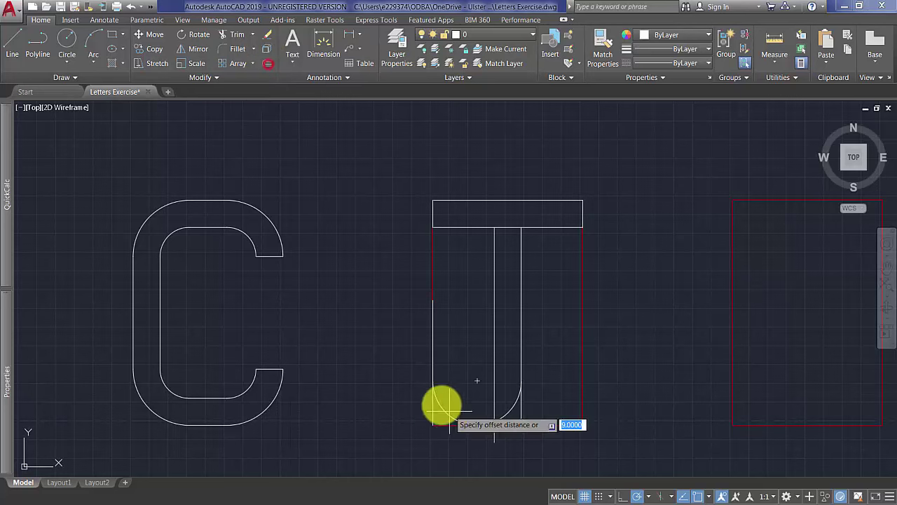
type("18")
key("Return")
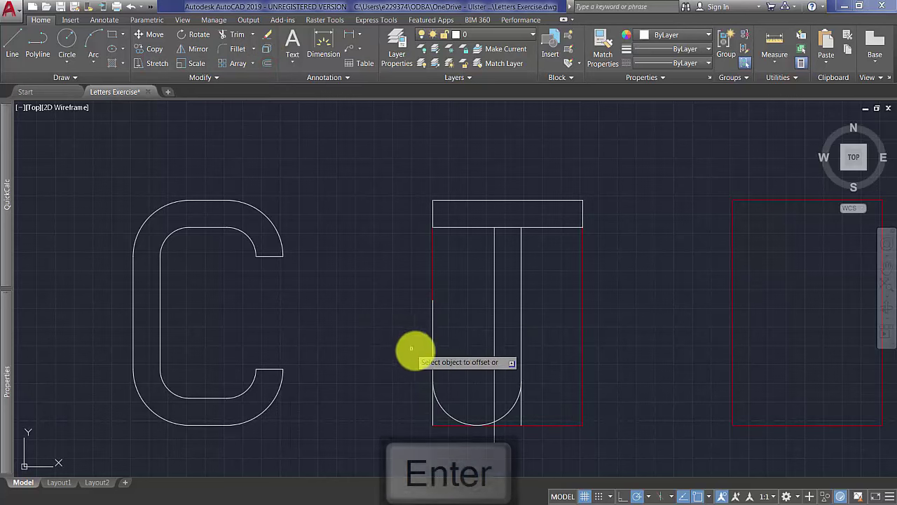
left_click(432, 344)
left_click(461, 340)
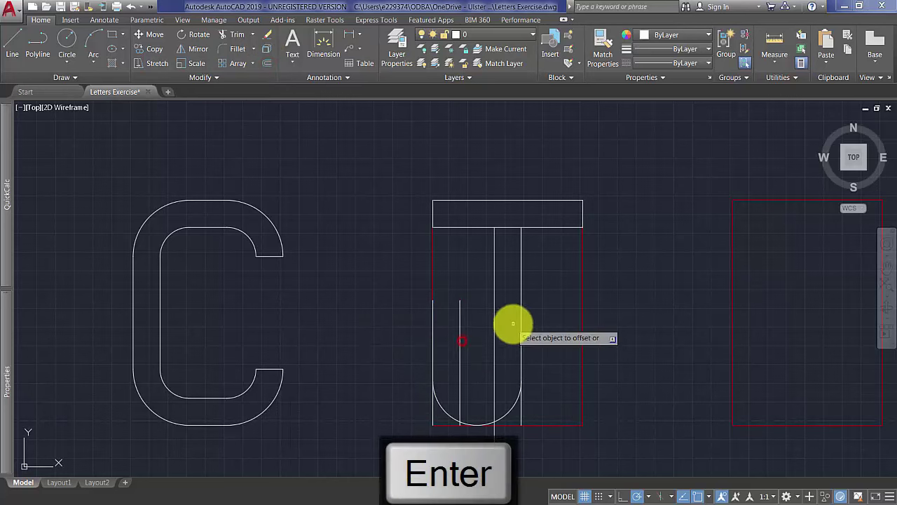
left_click(476, 334)
left_click(444, 327)
key("Delete")
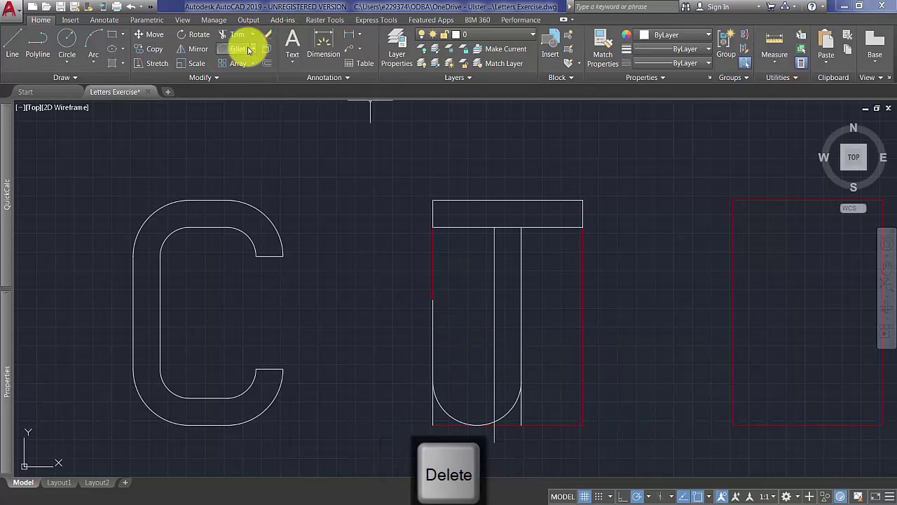
Offset the semicircle inward by 18 to form the inner curve of the J's hook.
left_click(269, 64)
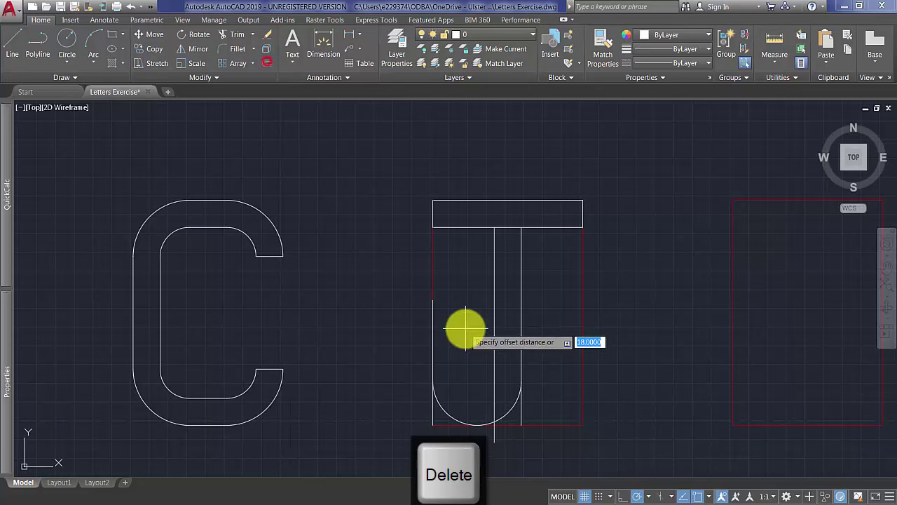
key("Return")
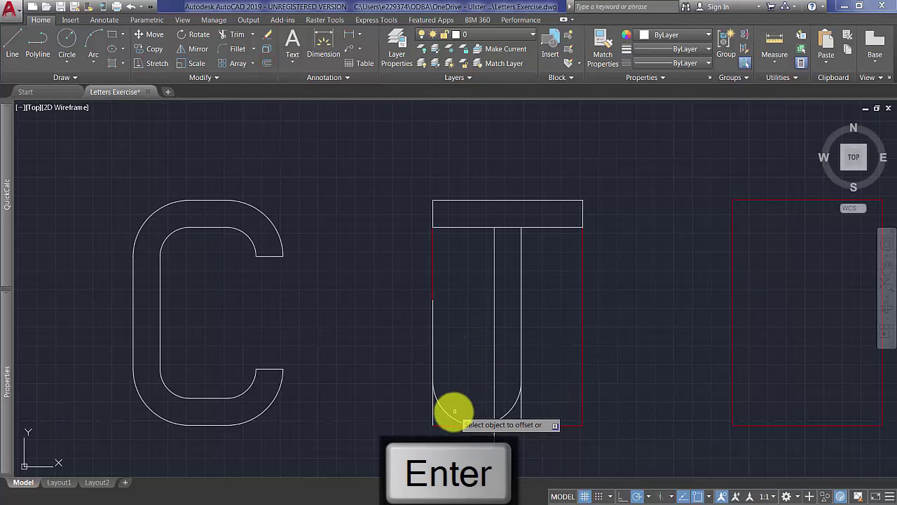
left_click(451, 414)
left_click(470, 356)
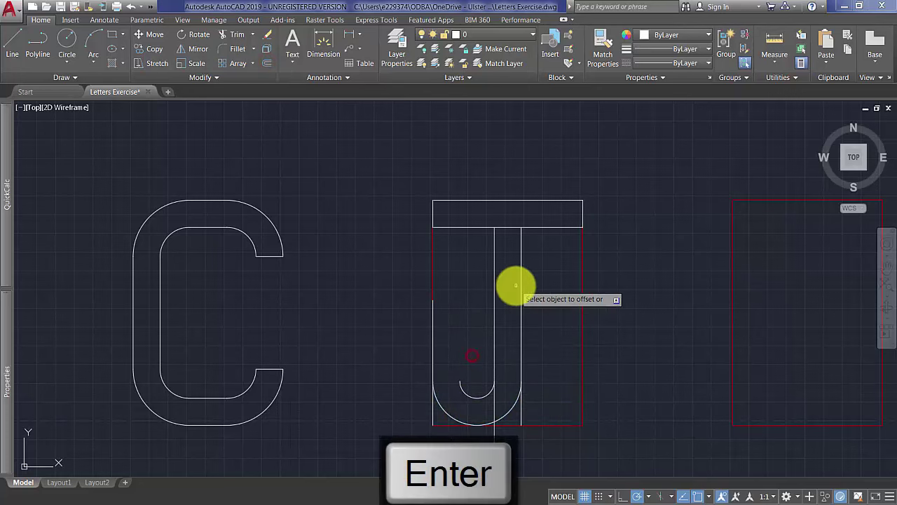
key("Return")
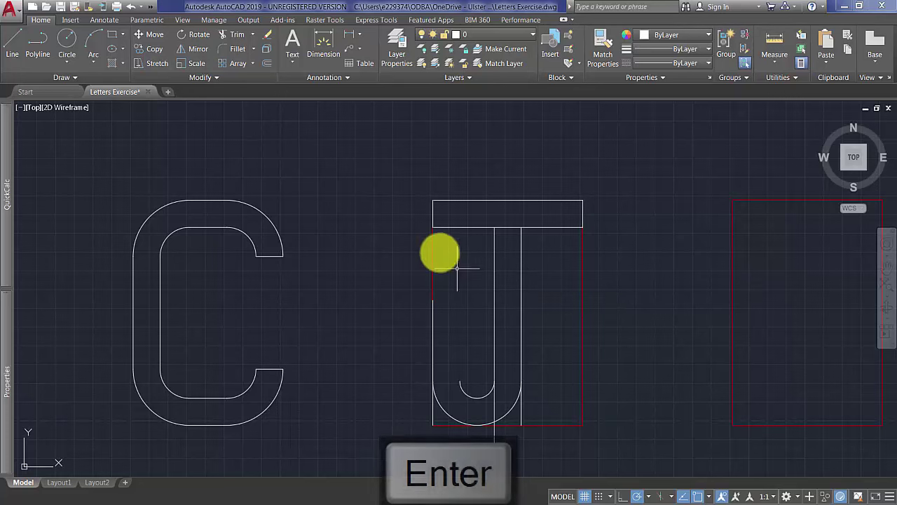
Draw a short horizontal line inward from the left edge line, a little above the inner arc's left end.
left_click(15, 47)
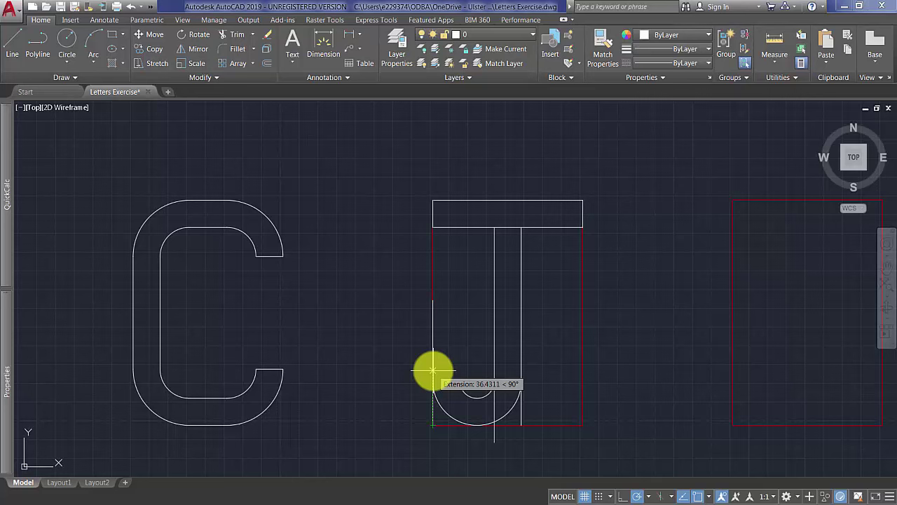
key("Return")
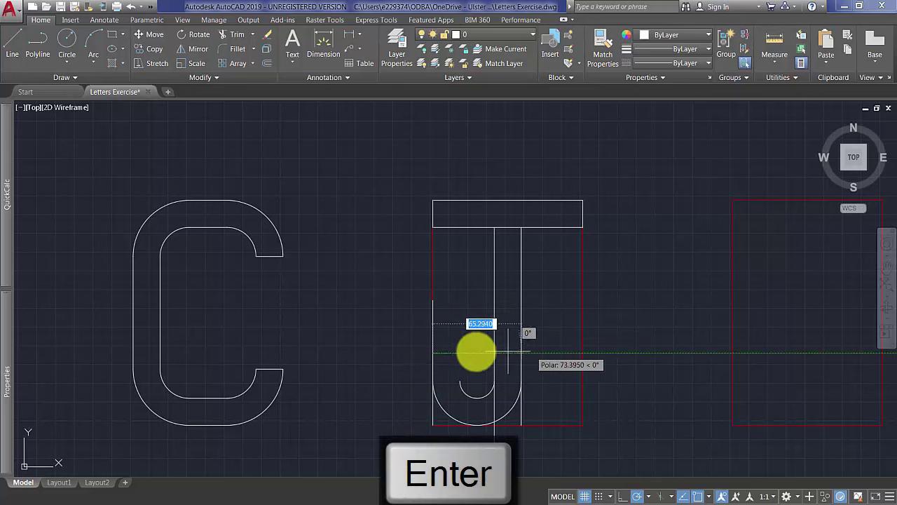
left_click(472, 353)
key("Return")
Draw a vertical line from the inner arc's left end up to the short horizontal line.
key("Return")
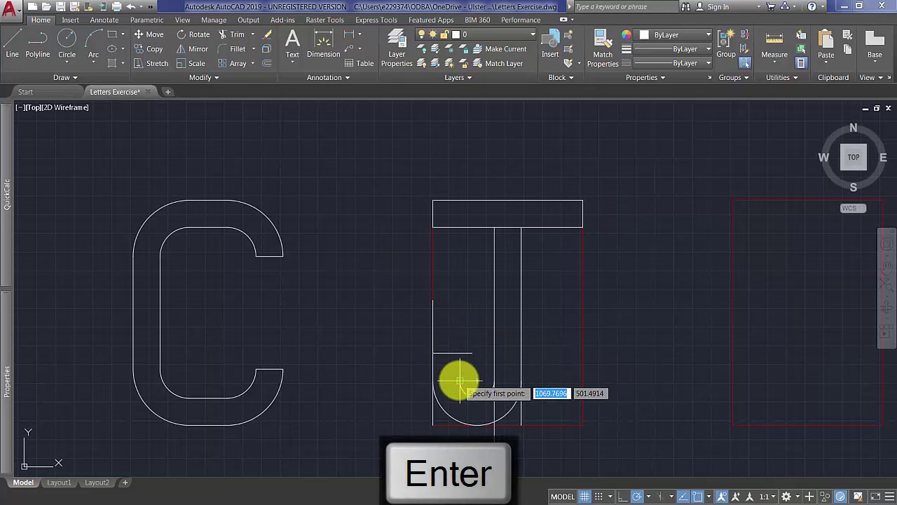
left_click(460, 379)
key("Return")
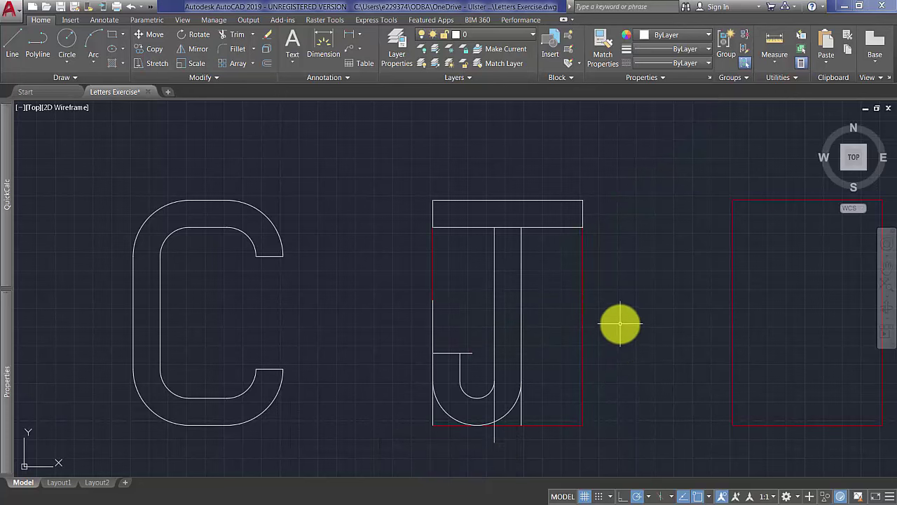
Delete the red guide rectangle around the J, and trim the overhanging line ends off its stem and hook.
left_click(578, 306)
key("Delete")
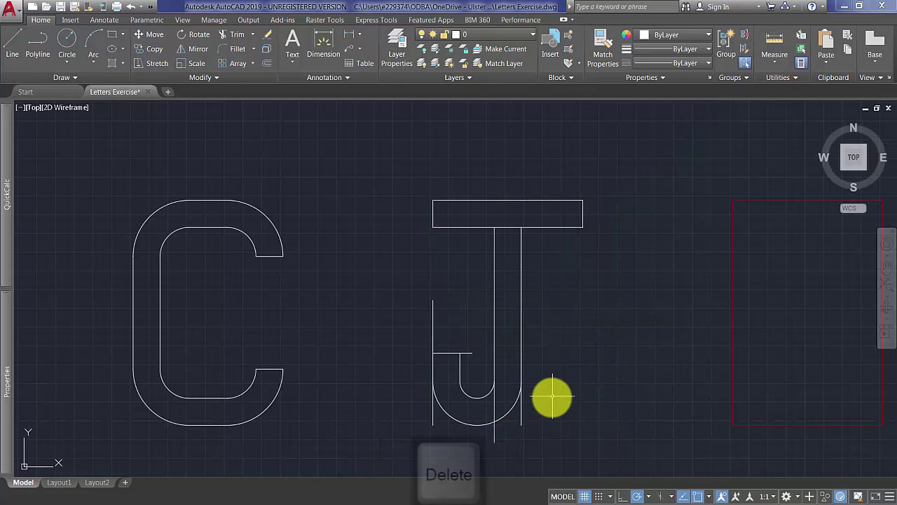
key("Return")
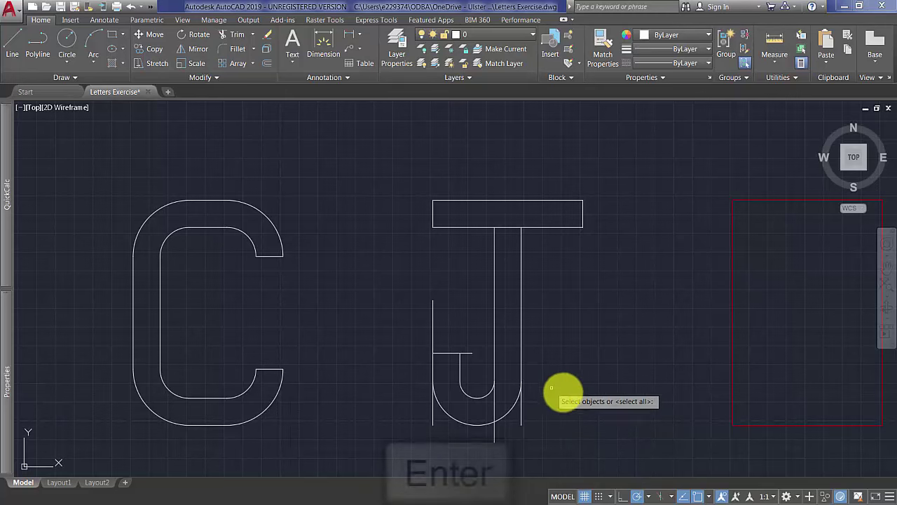
left_click(600, 432)
left_click(409, 197)
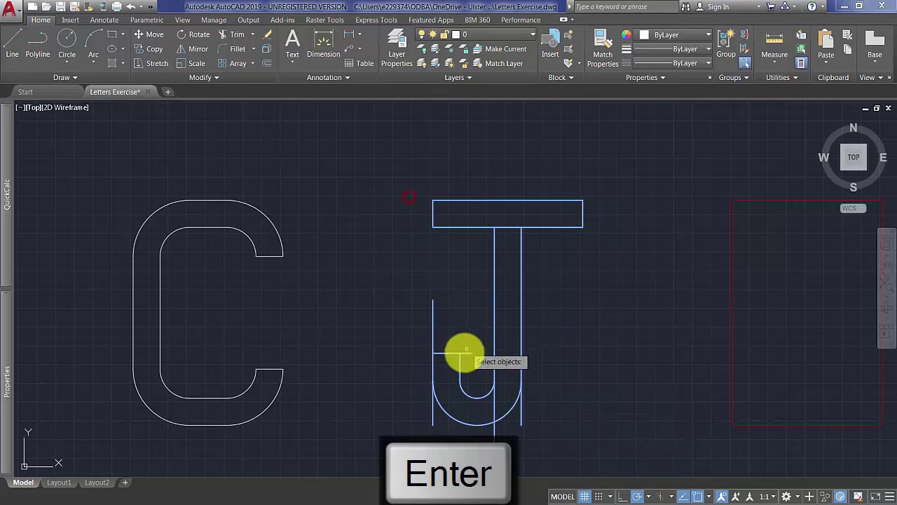
key("Return")
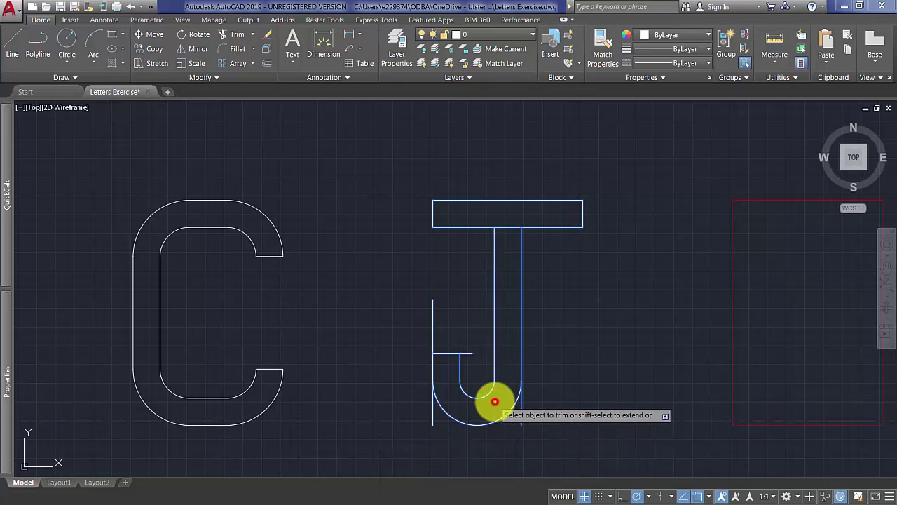
left_click(523, 413)
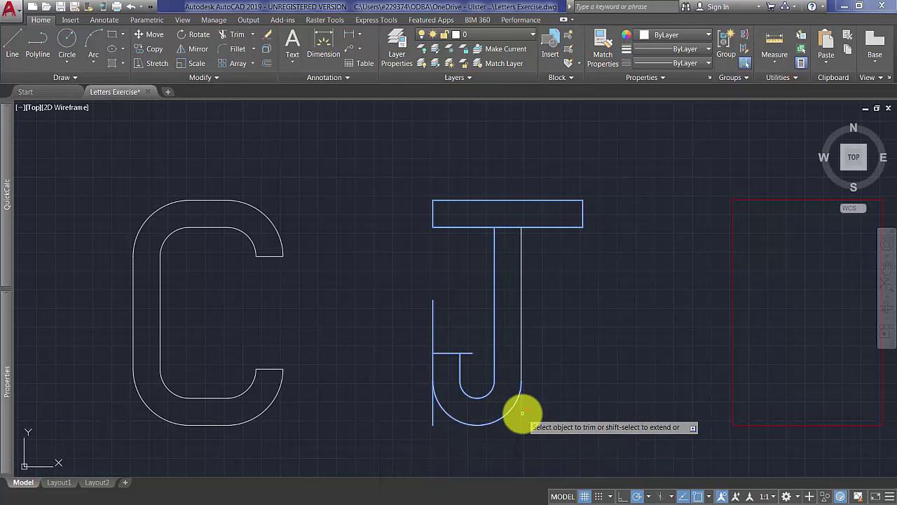
left_click(433, 414)
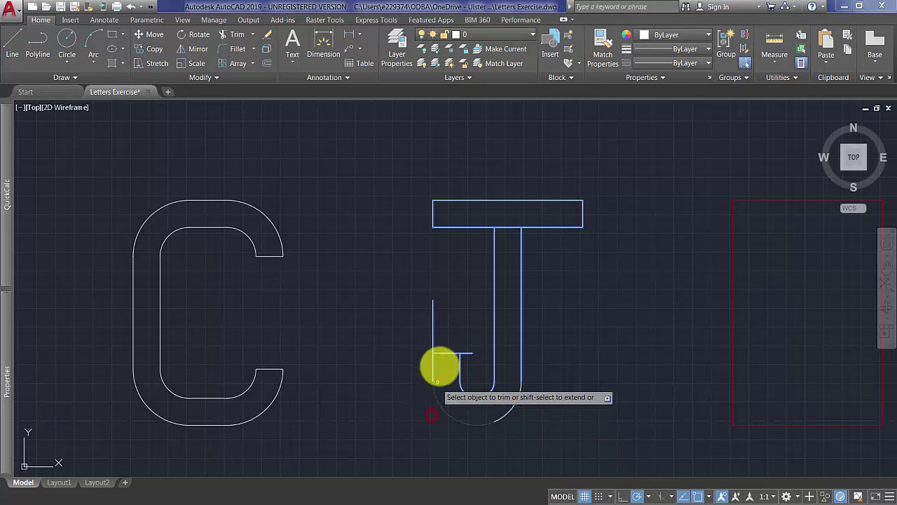
left_click(433, 331)
key("Return")
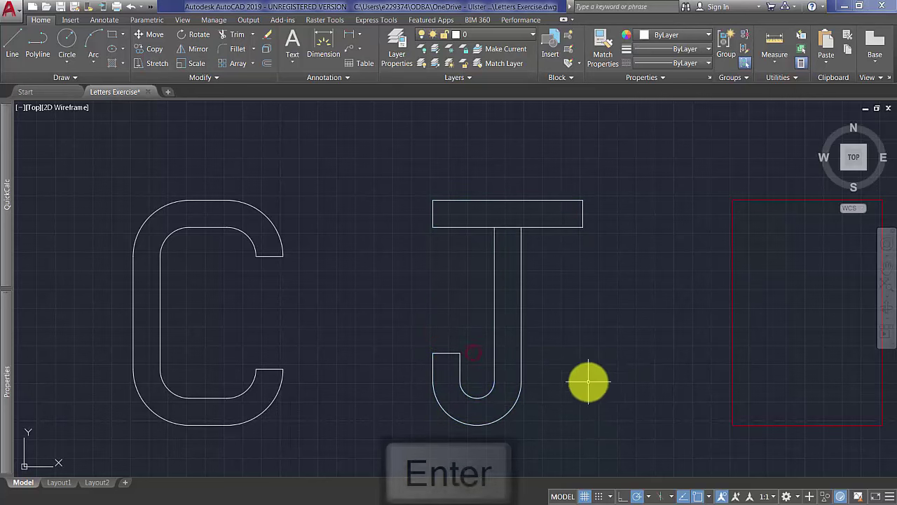
Draw an 18-long horizontal line inward from the lower-left corner of the empty guide rectangle between the J and the O.
scroll(587, 381, "down", 4)
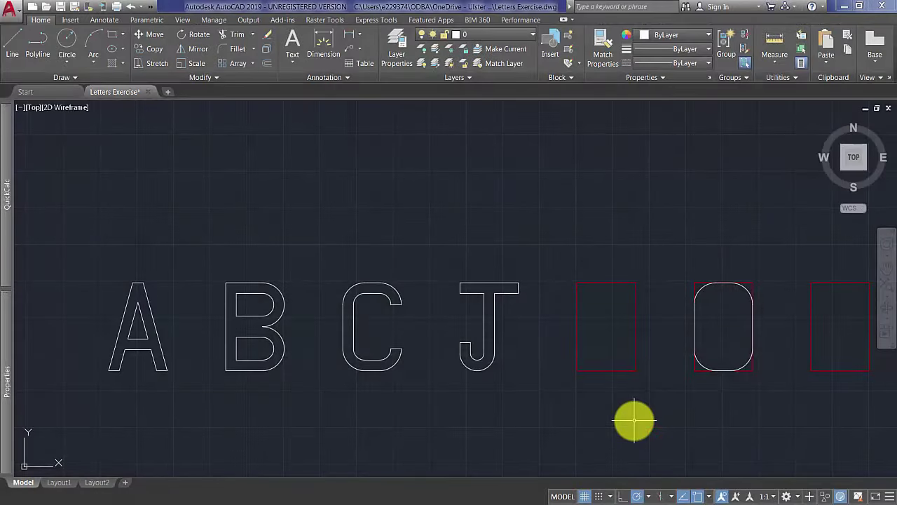
middle_click_drag(632, 419, 535, 369)
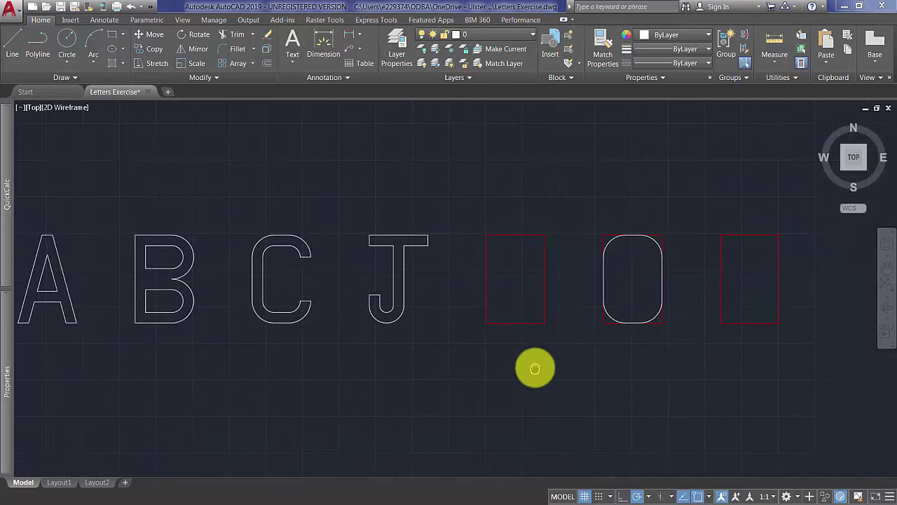
scroll(522, 312, "up", 4)
middle_click_drag(528, 303, 472, 333)
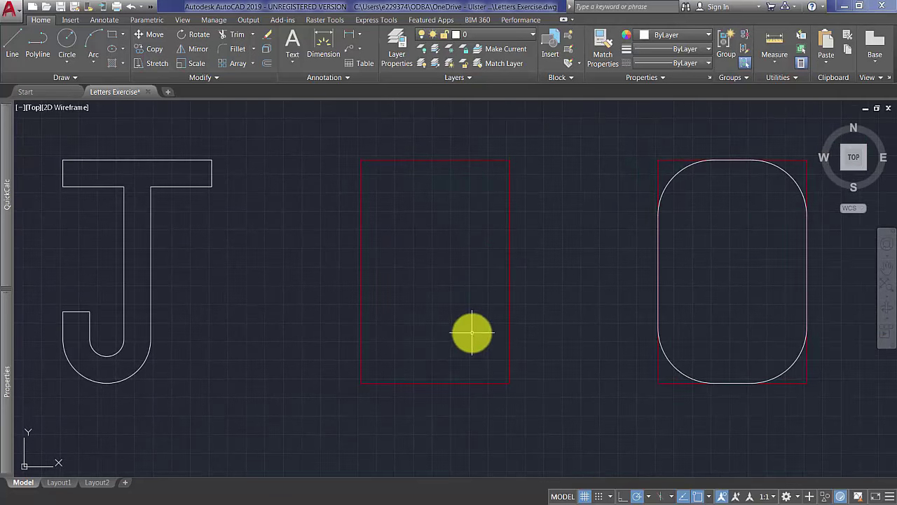
left_click(17, 54)
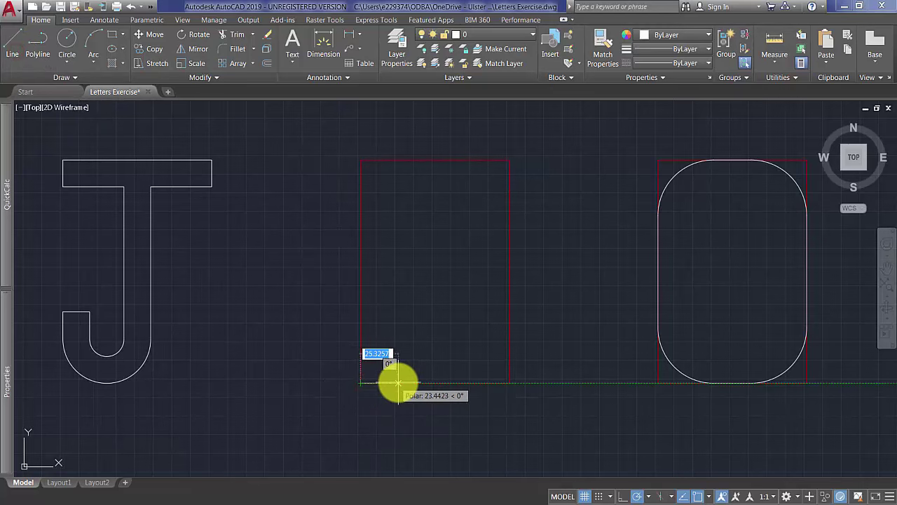
type("18")
key("Return")
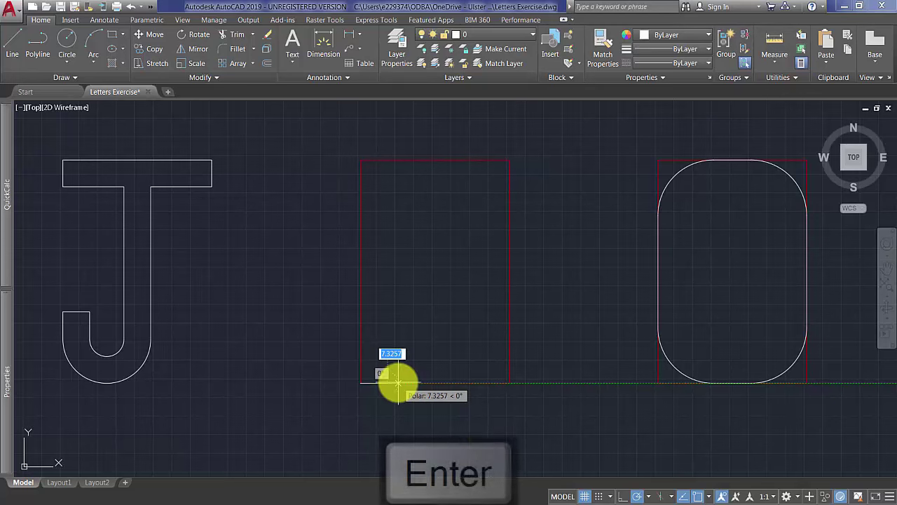
Copy the 18-long line along the guide's bottom edge so its right end meets the lower-right corner.
left_click(329, 344)
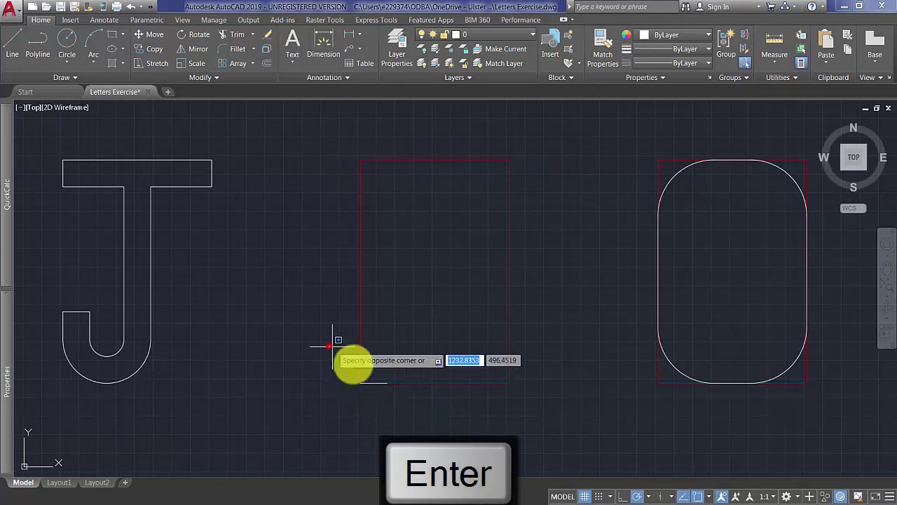
left_click(396, 391)
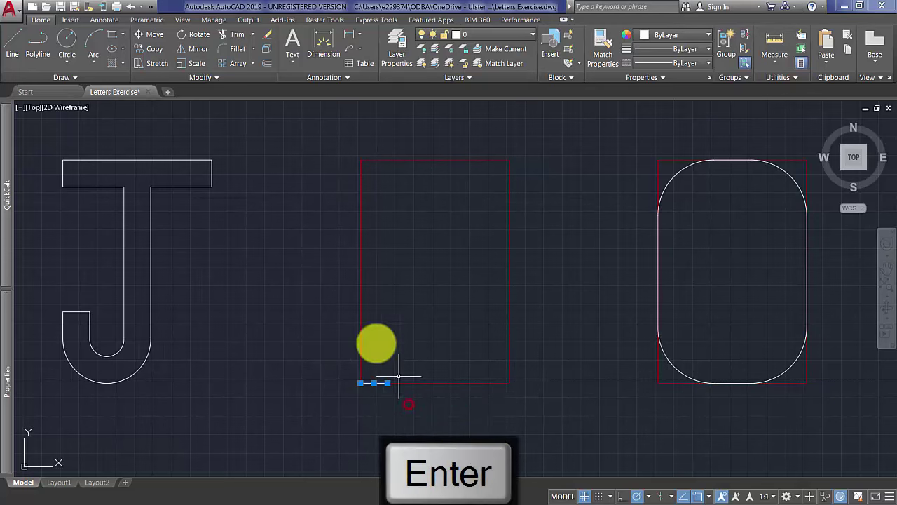
left_click(154, 48)
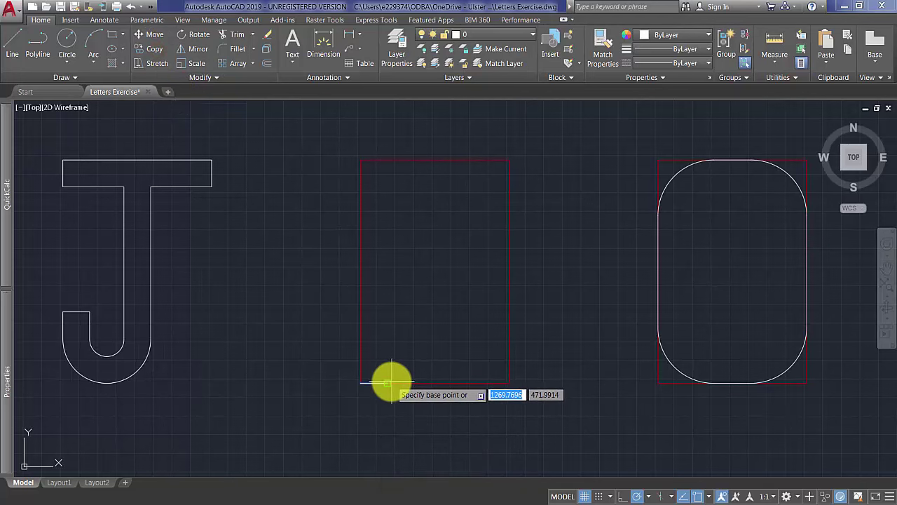
left_click(509, 382)
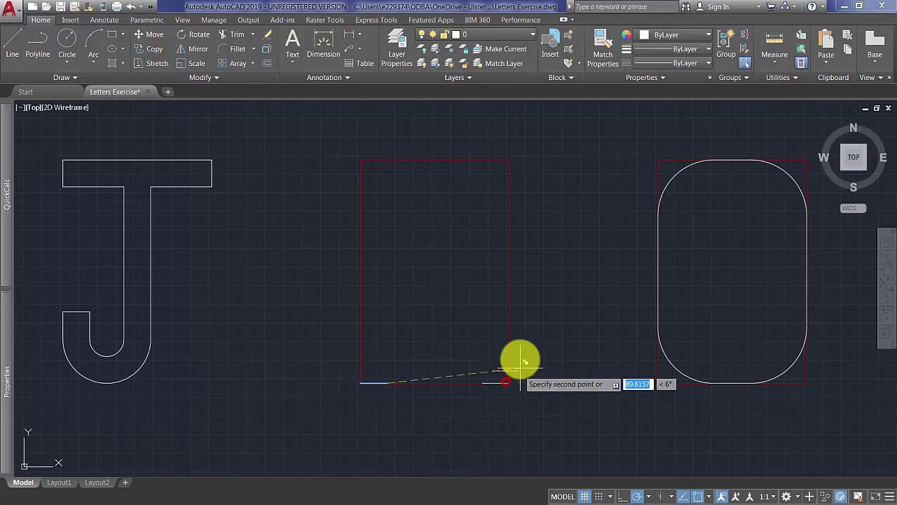
key("Return")
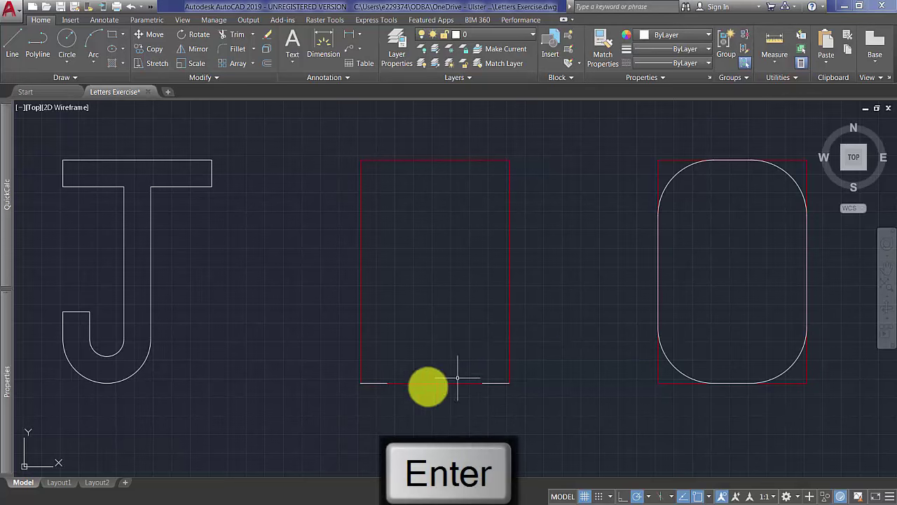
Copy both short bottom lines straight up to the guide rectangle's top edge, from lower-left corner to upper-left corner.
left_click(338, 363)
left_click(531, 407)
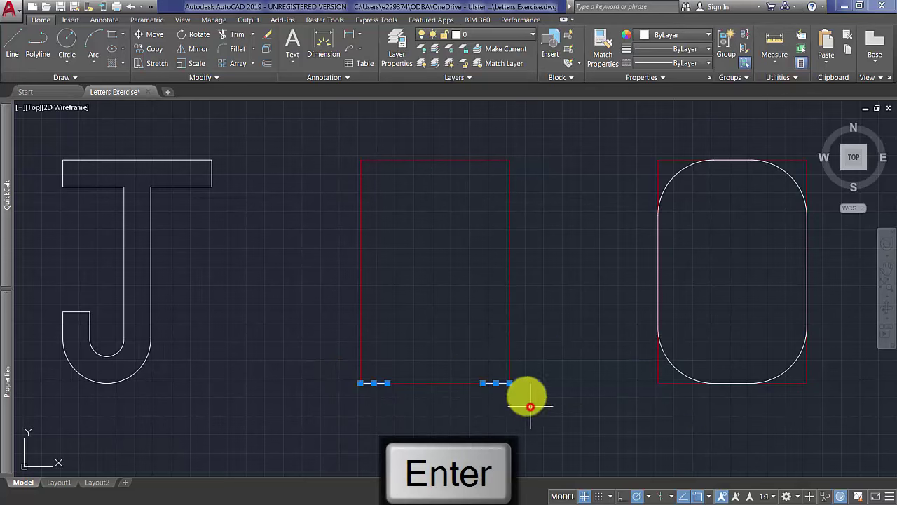
left_click(156, 49)
left_click(358, 382)
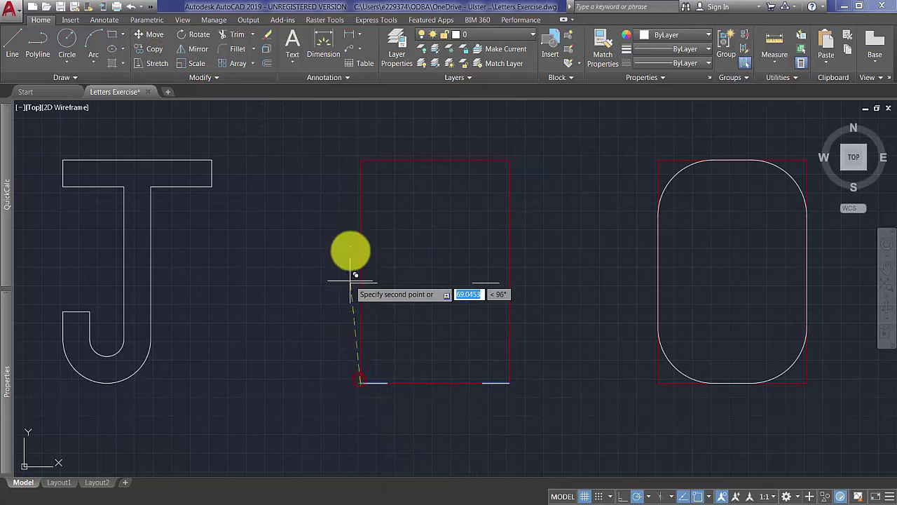
left_click(359, 160)
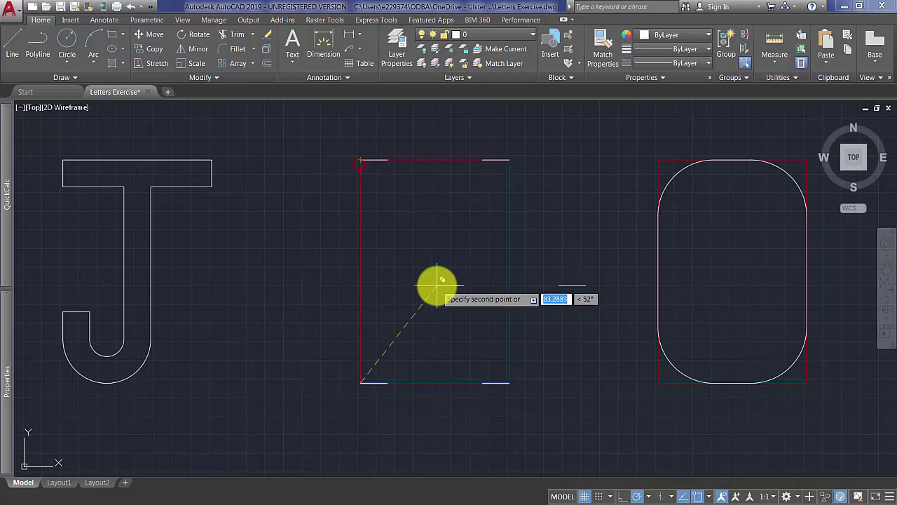
key("Return")
Copy the right-hand pair of short lines by their midpoint to the middle of the guide's top and bottom edges.
left_click(450, 127)
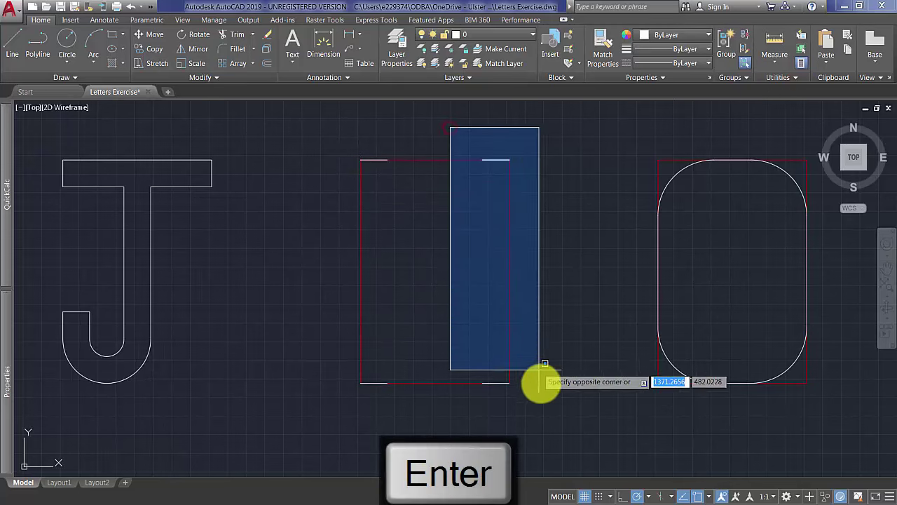
left_click(550, 417)
left_click(156, 49)
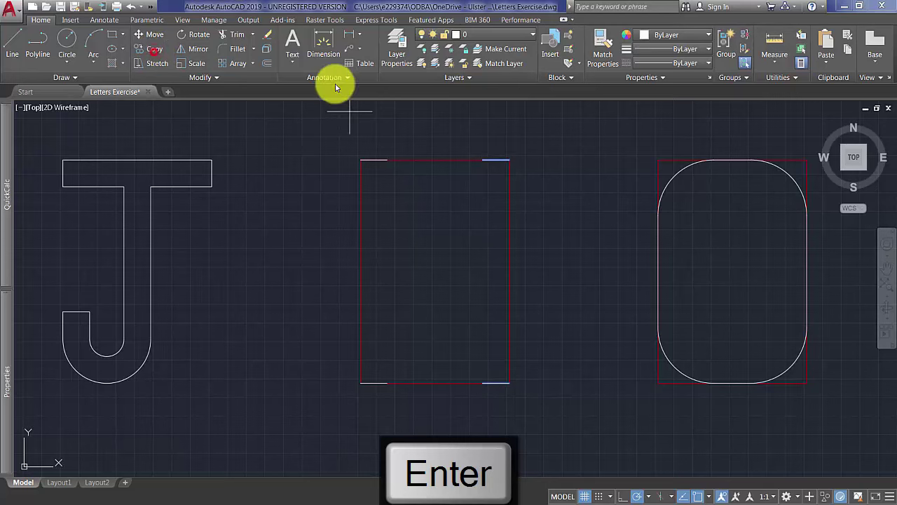
left_click(495, 158)
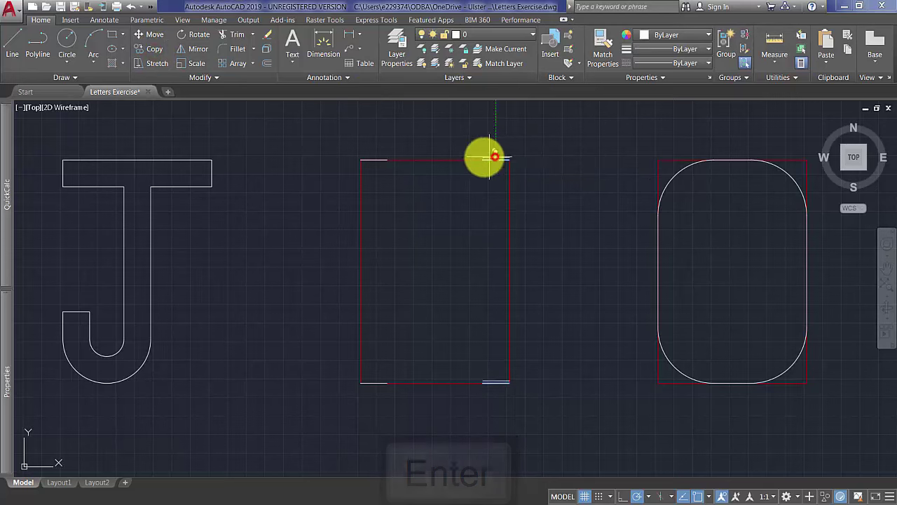
left_click(431, 160)
key("Return")
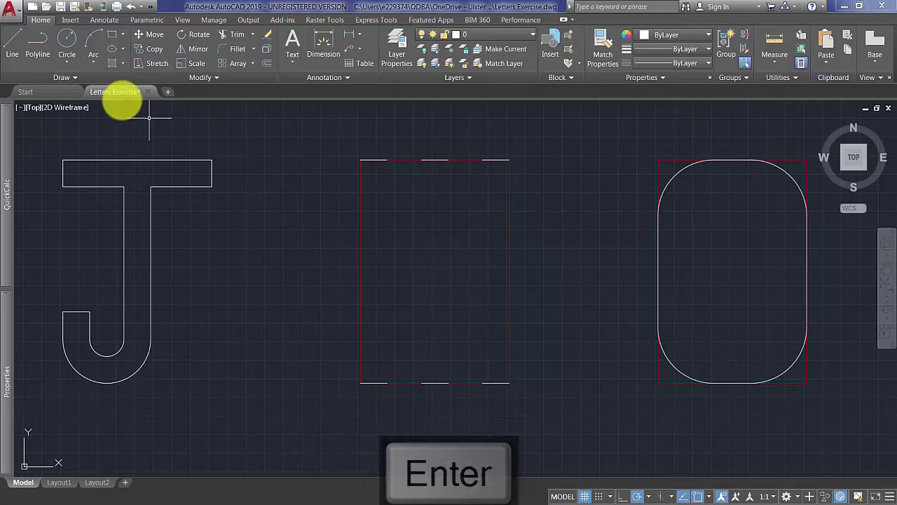
Draw a vertical line down the guide rectangle's left edge, from its upper-left corner to its lower-left corner.
left_click(12, 46)
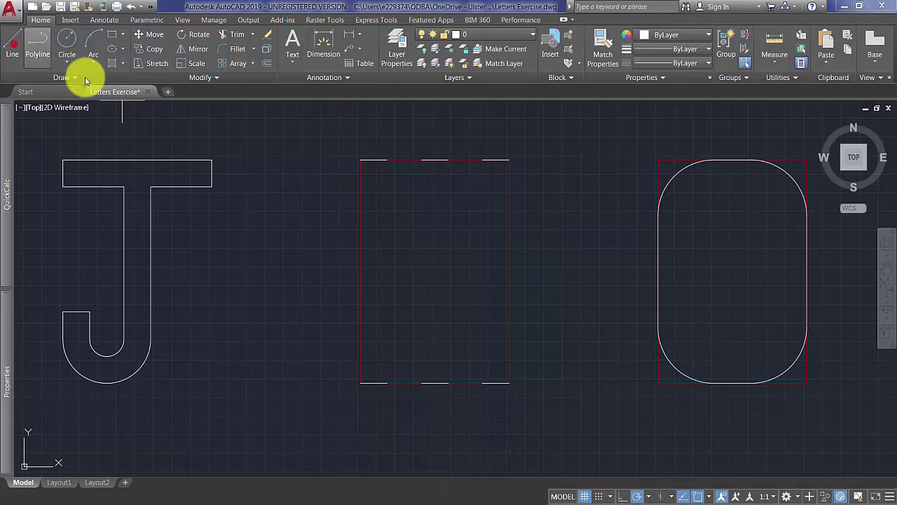
left_click(361, 159)
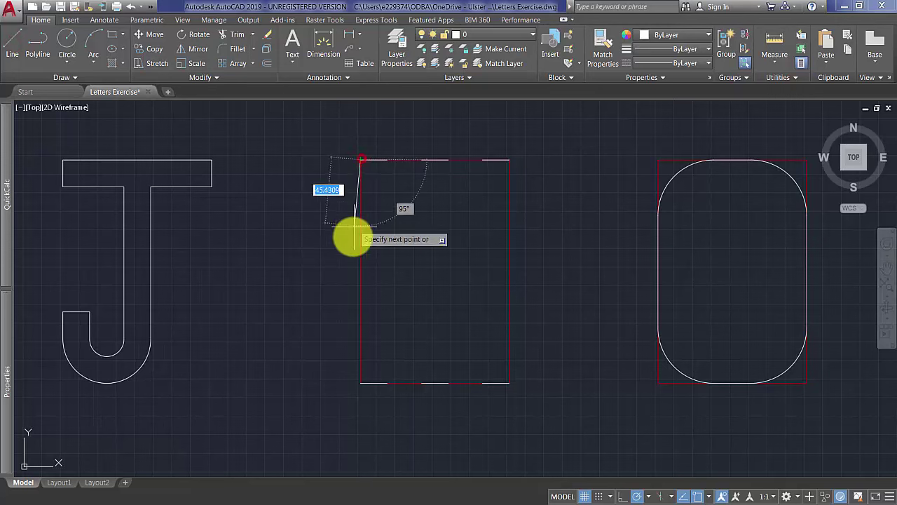
left_click(360, 383)
key("Return")
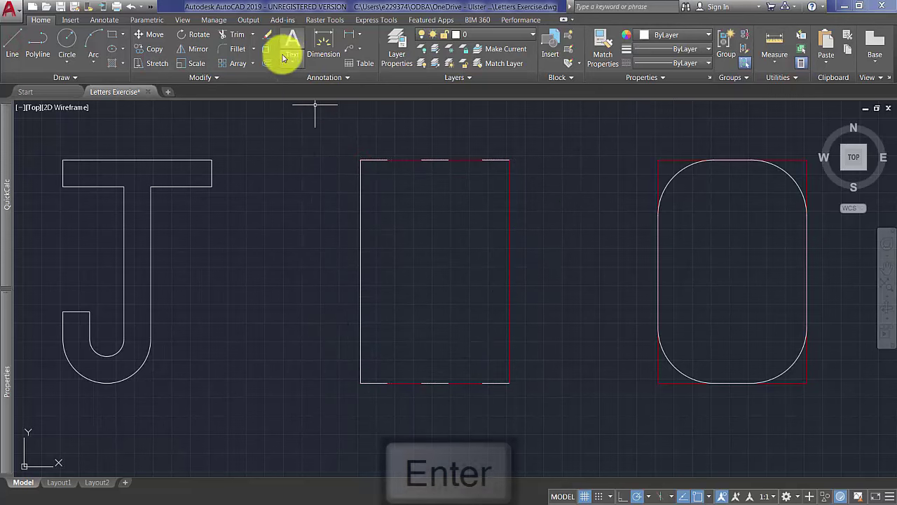
Offset the left vertical line inward by 18 to complete the left stem.
left_click(266, 62)
type("18")
key("Return")
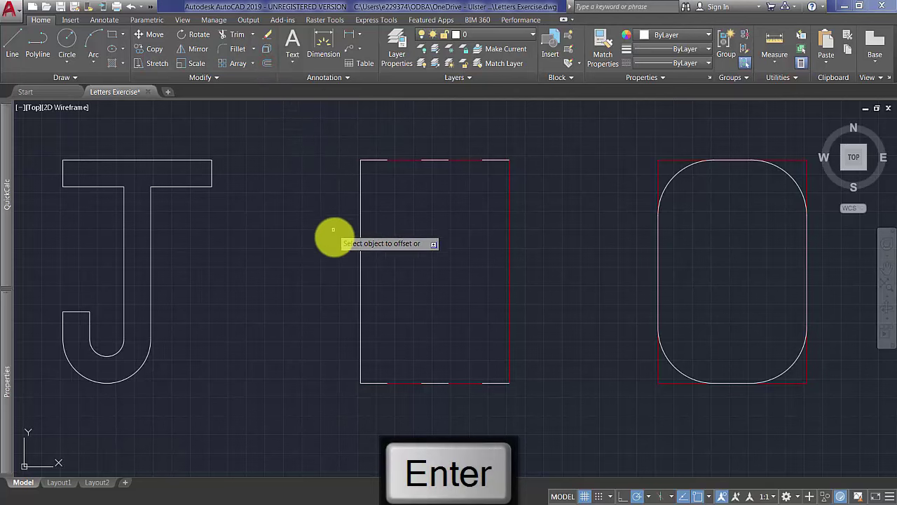
left_click(361, 240)
left_click(413, 236)
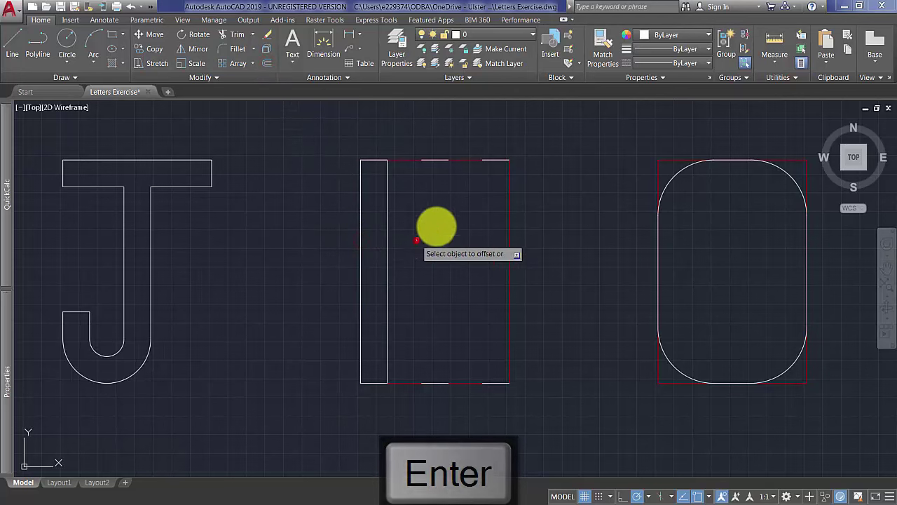
key("Return")
Mirror the left stem's two vertical lines about the guide's vertical centreline, keeping the originals, to form the right stem.
left_click(400, 215)
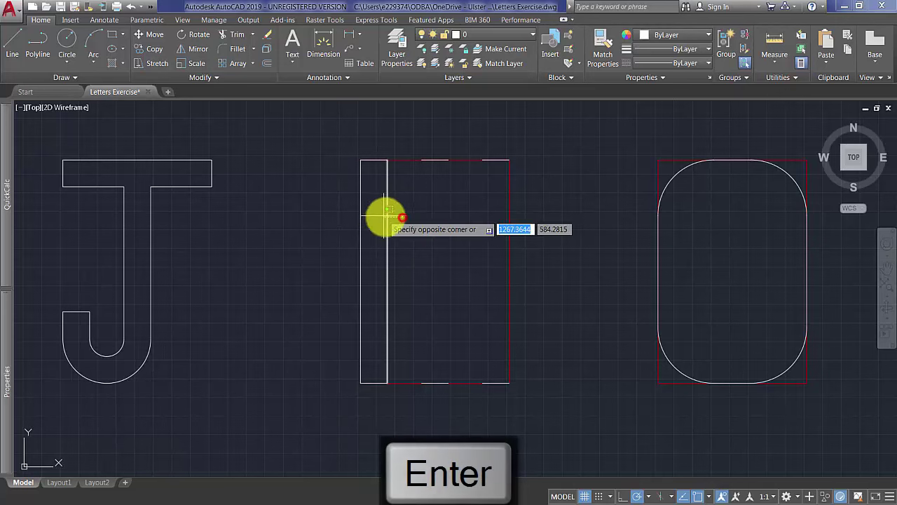
left_click(365, 219)
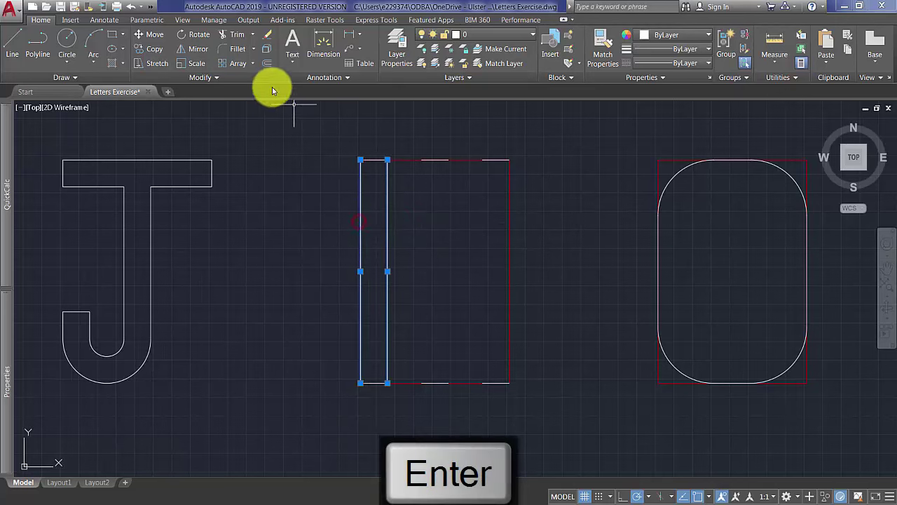
left_click(436, 159)
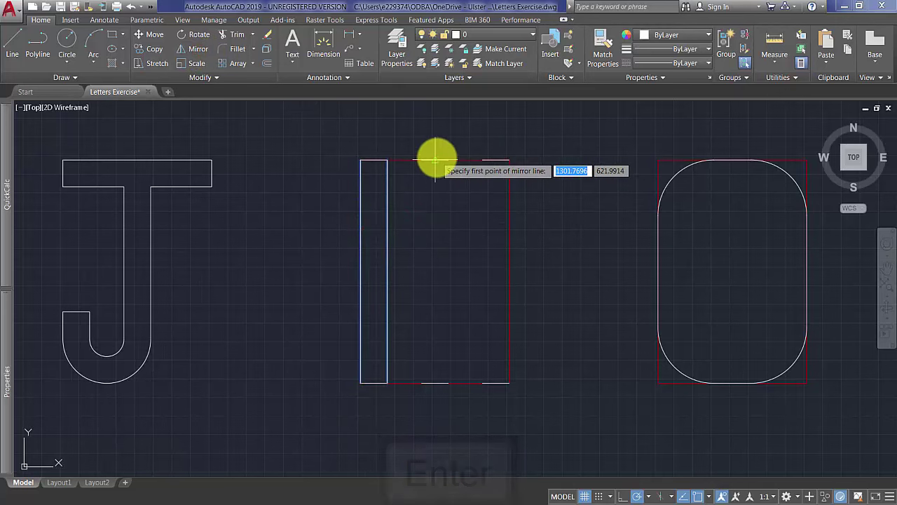
key("Return")
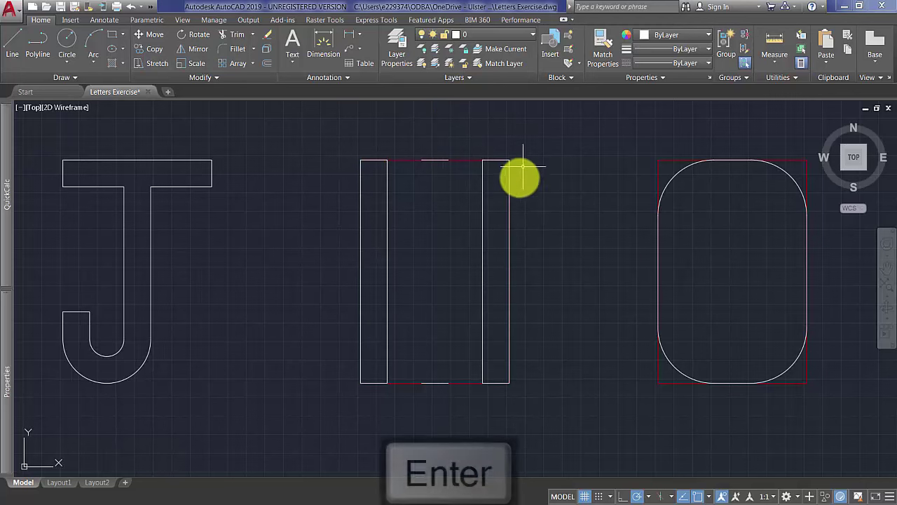
Draw two diagonals from the left stem's top corners to the ends of the short line at the middle of the guide's bottom edge.
left_click(18, 42)
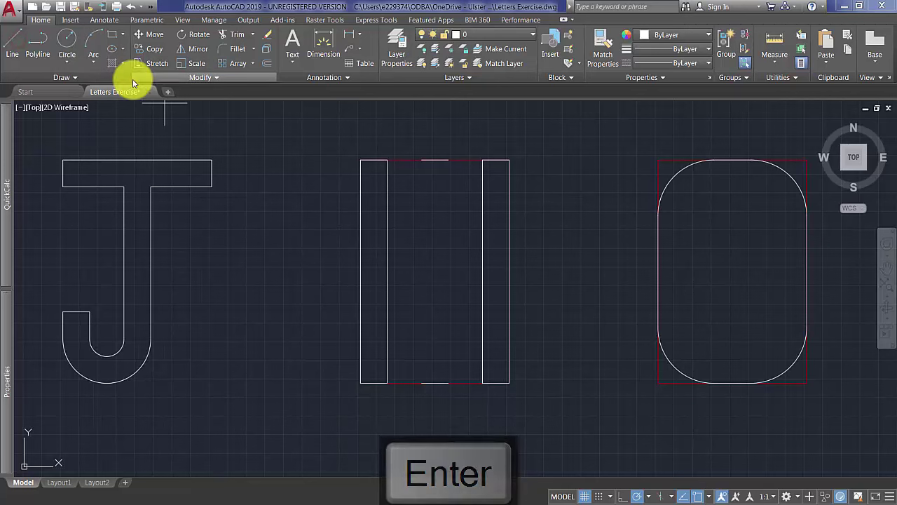
left_click(388, 162)
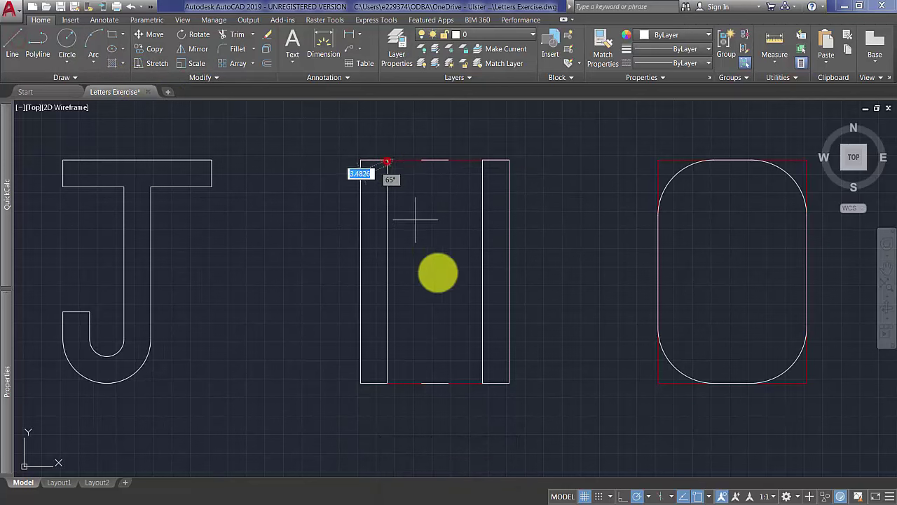
key("Return")
left_click(447, 382)
left_click(421, 383)
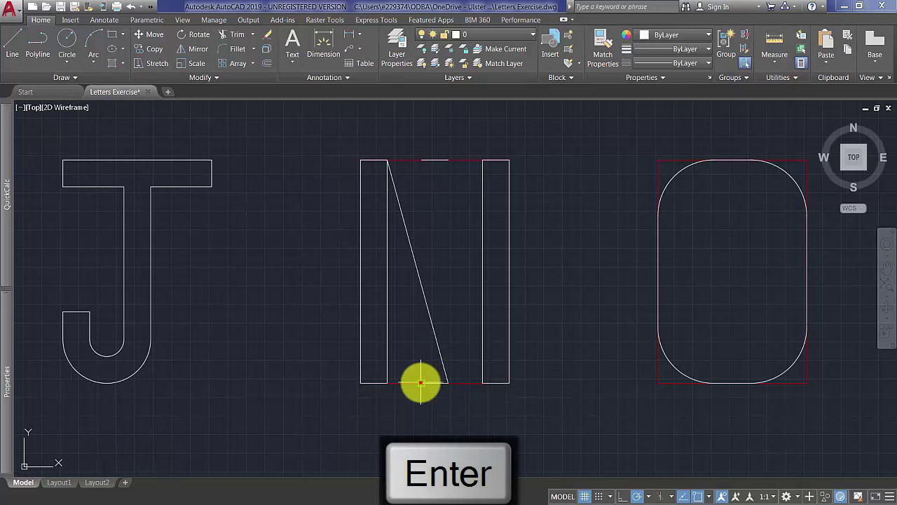
left_click(361, 160)
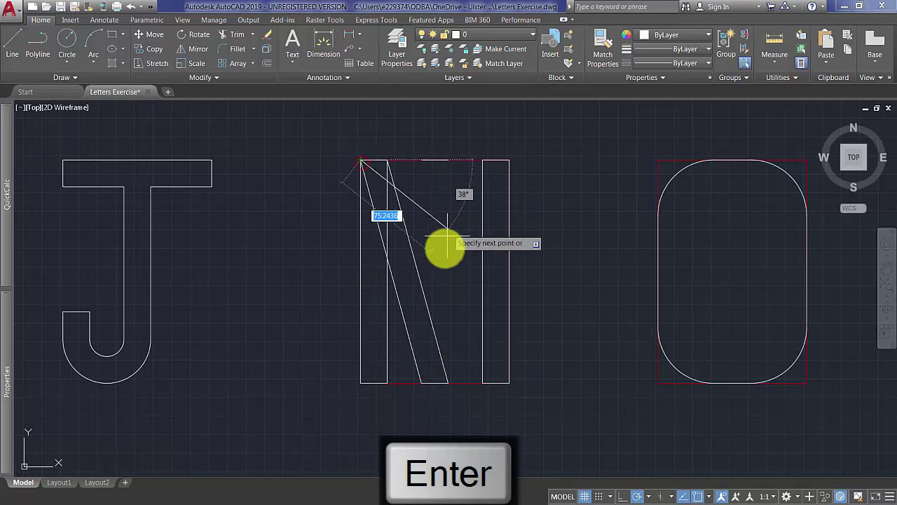
key("Return")
key("Return")
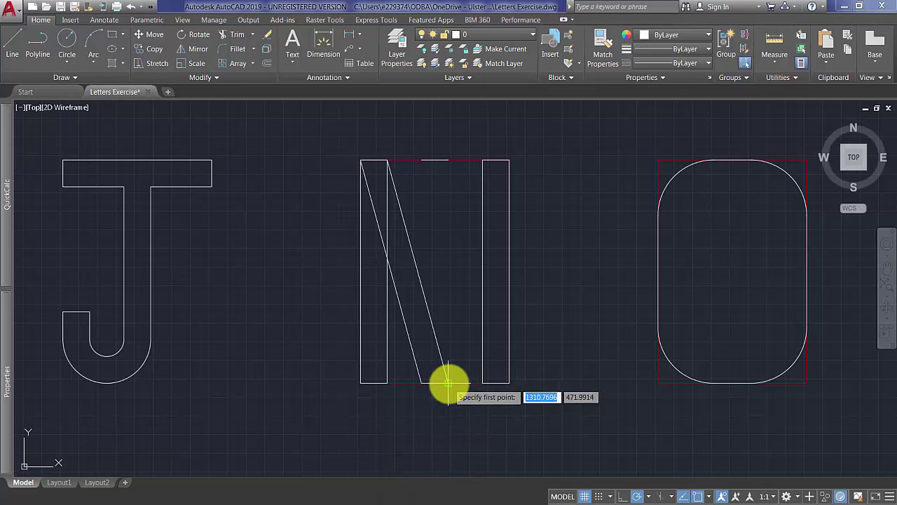
Draw two diagonals joining the short bottom line's ends to the right stem's top corners, crossing the left pair.
left_click(447, 382)
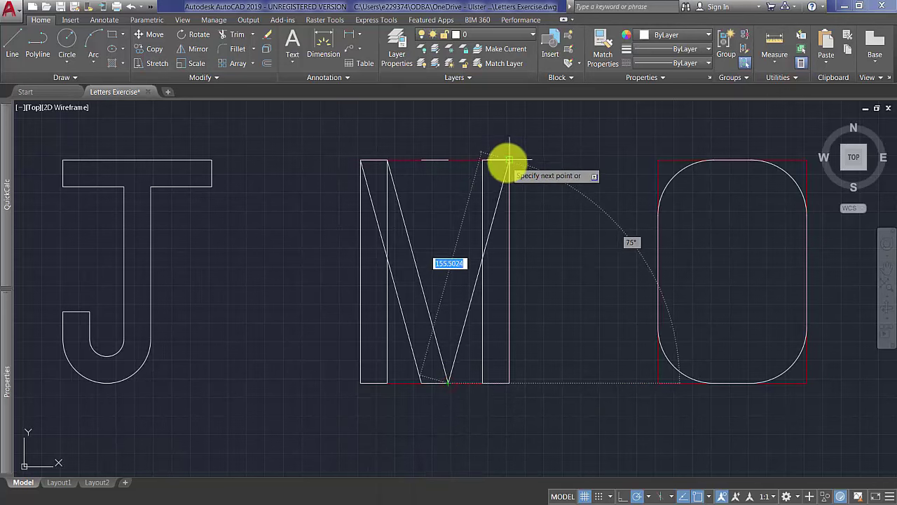
key("Return")
key("Return")
left_click(483, 160)
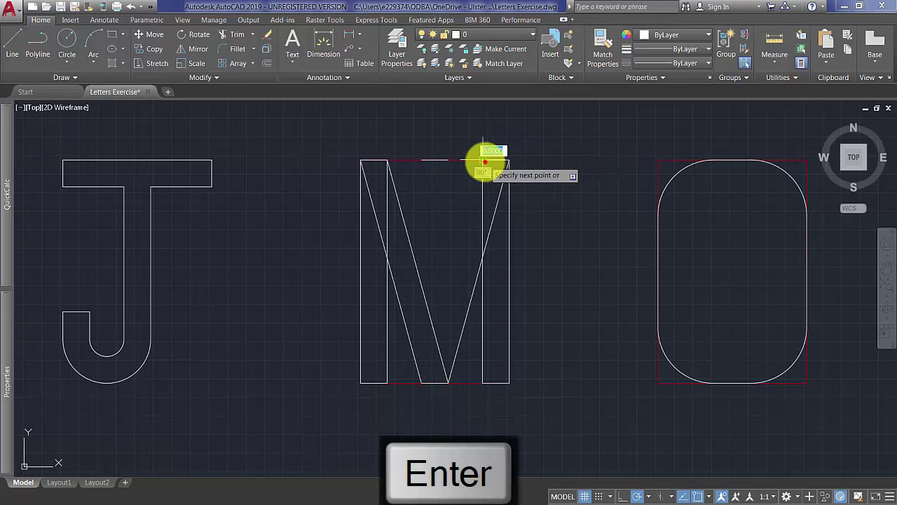
left_click(421, 382)
key("Return")
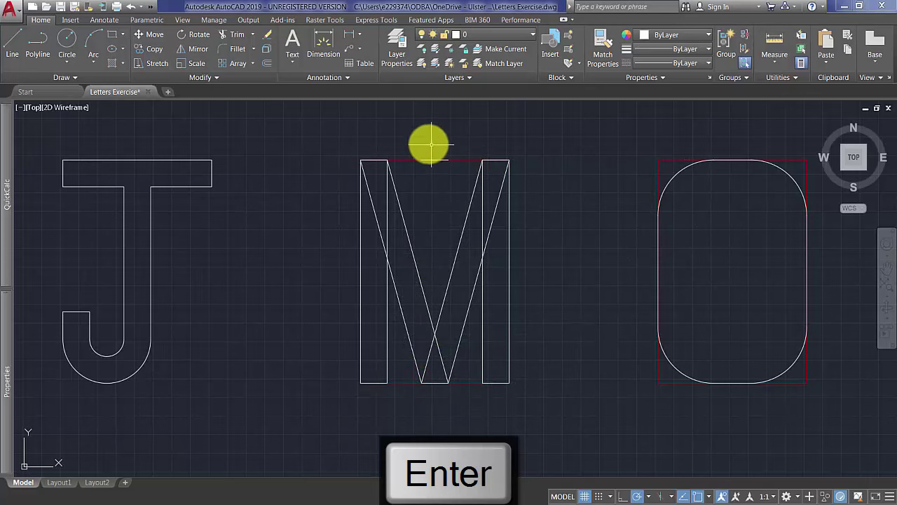
Delete the short line at the top middle of the M and the M's red guide rectangle.
left_click(413, 145)
left_click(454, 172)
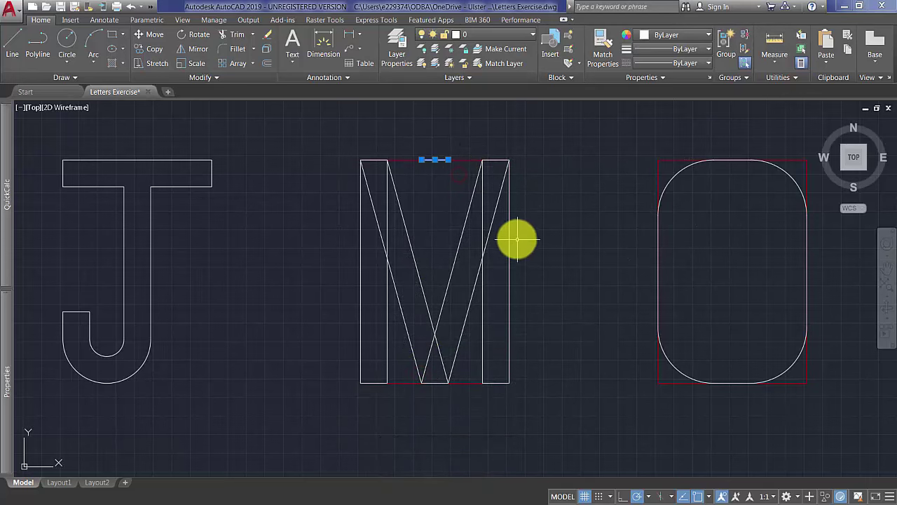
key("Delete")
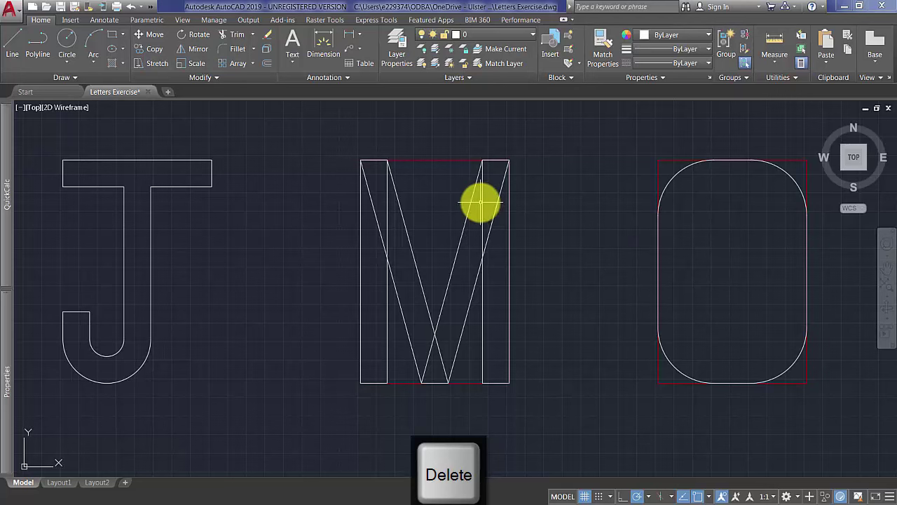
left_click(444, 145)
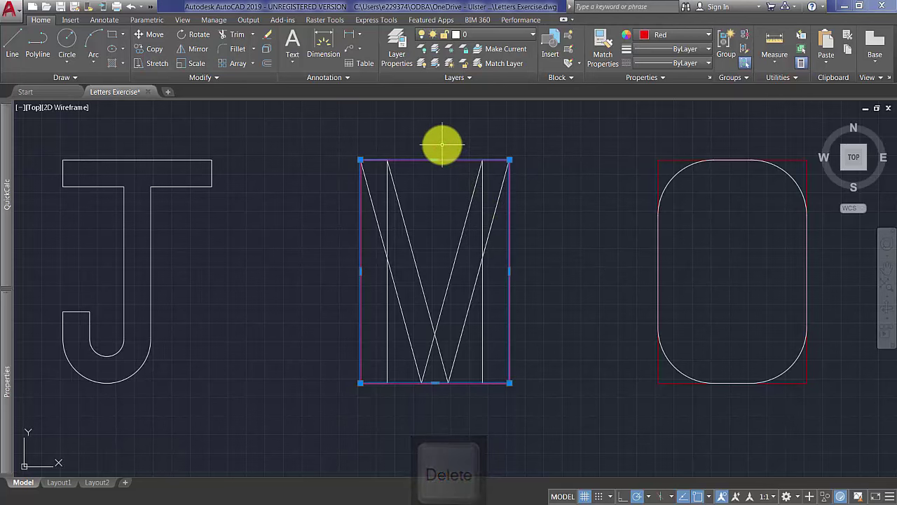
key("Delete")
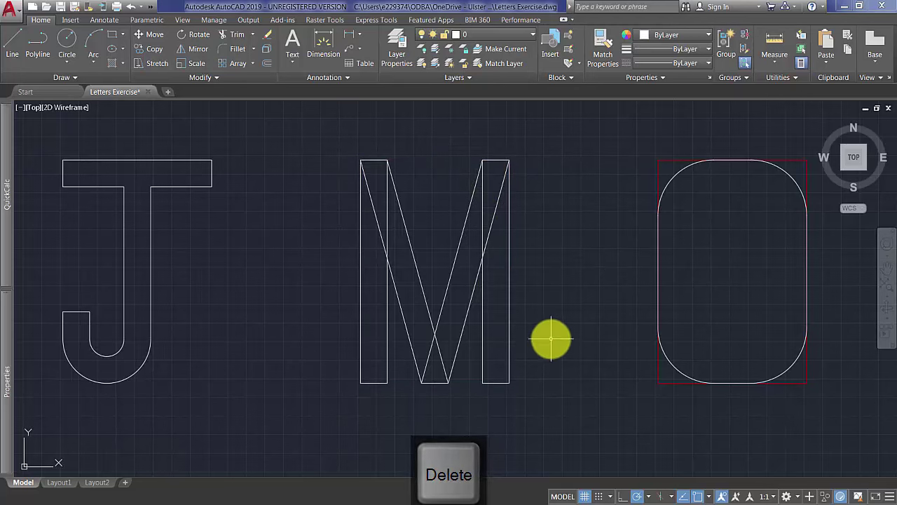
Trim the overlapping stem and diagonal segments inside the M, using all its lines as cutting edges, to leave a clean outline.
type("L")
key("Return")
left_click(537, 392)
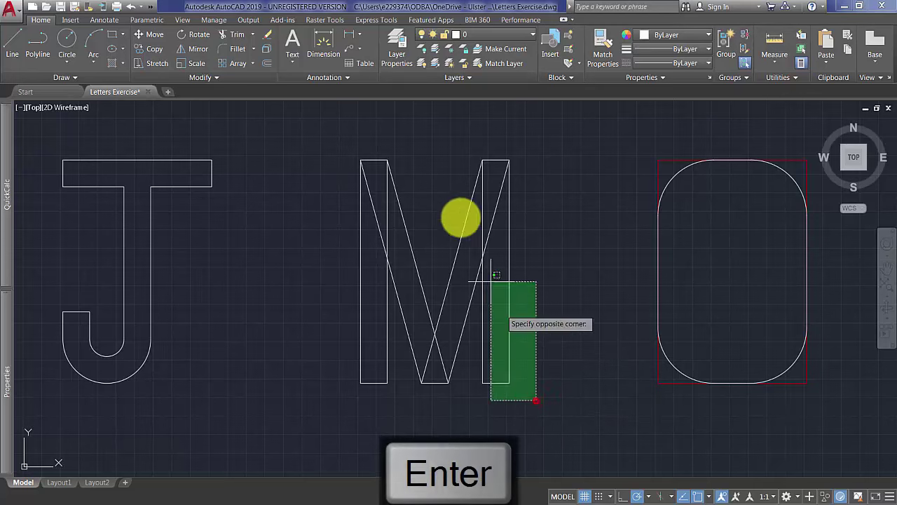
left_click(340, 133)
key("Return")
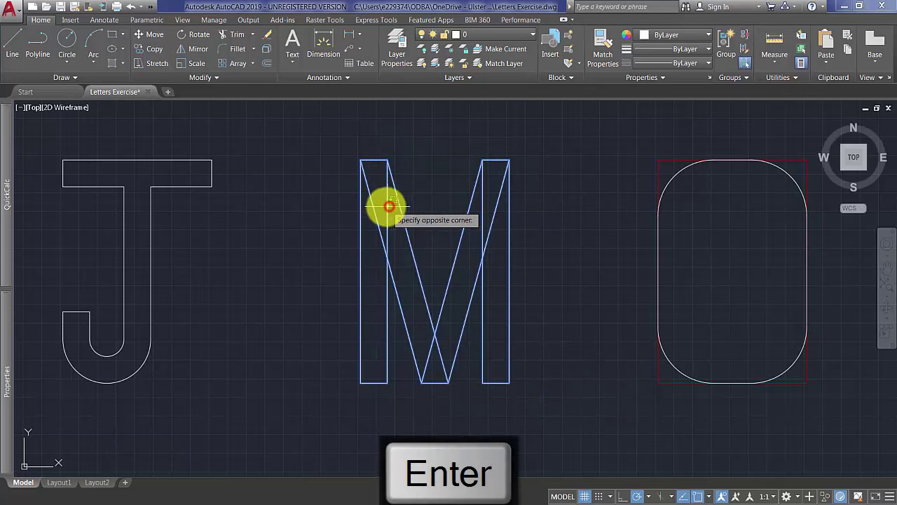
left_click(373, 203)
left_click(444, 346)
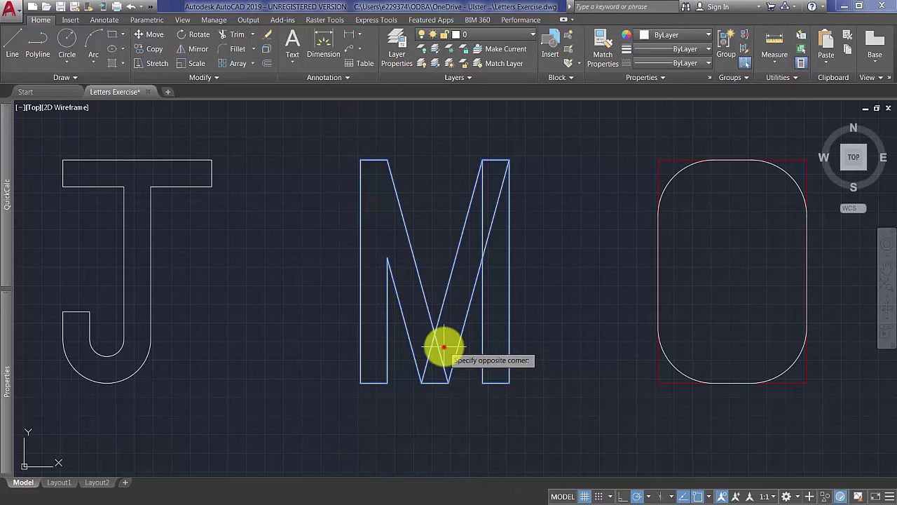
left_click(426, 346)
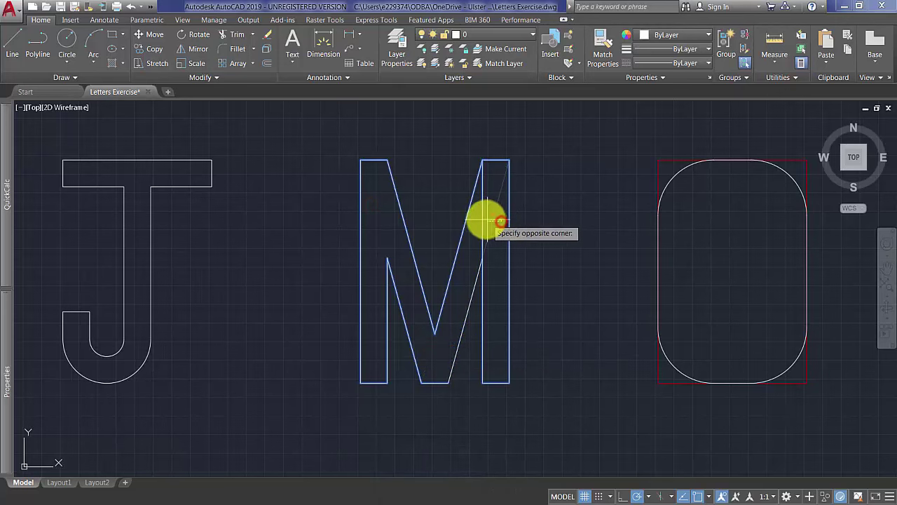
left_click(481, 220)
key("Return")
Offset the rounded outline in the sixth guide rectangle inward by 18 to form the letter's inner contour.
scroll(583, 242, "down", 3)
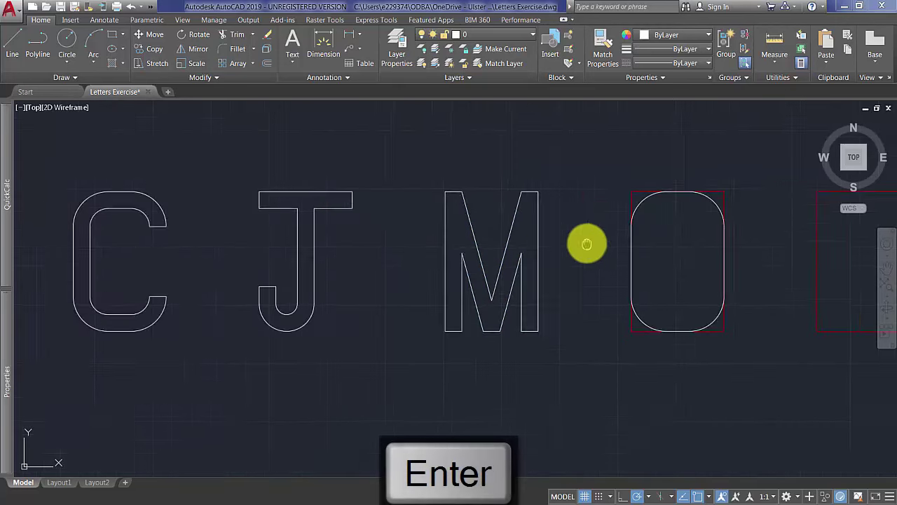
middle_click_drag(582, 243, 433, 242)
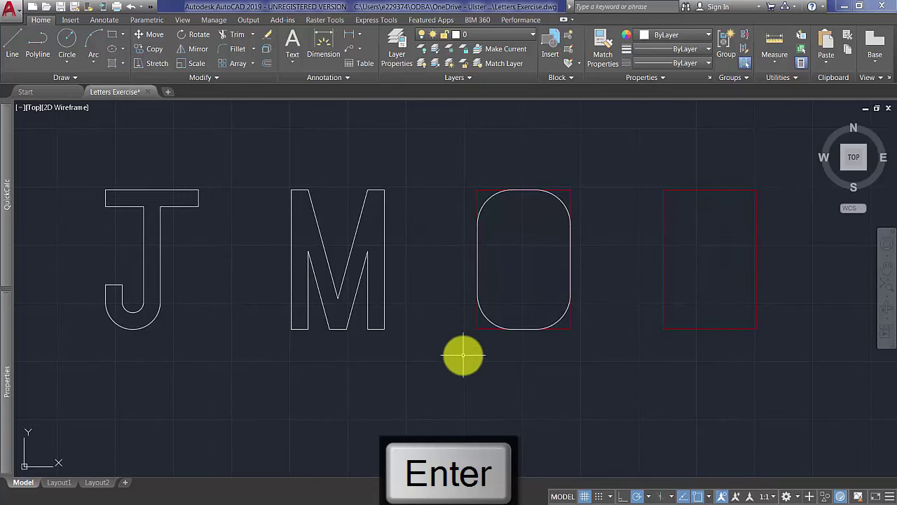
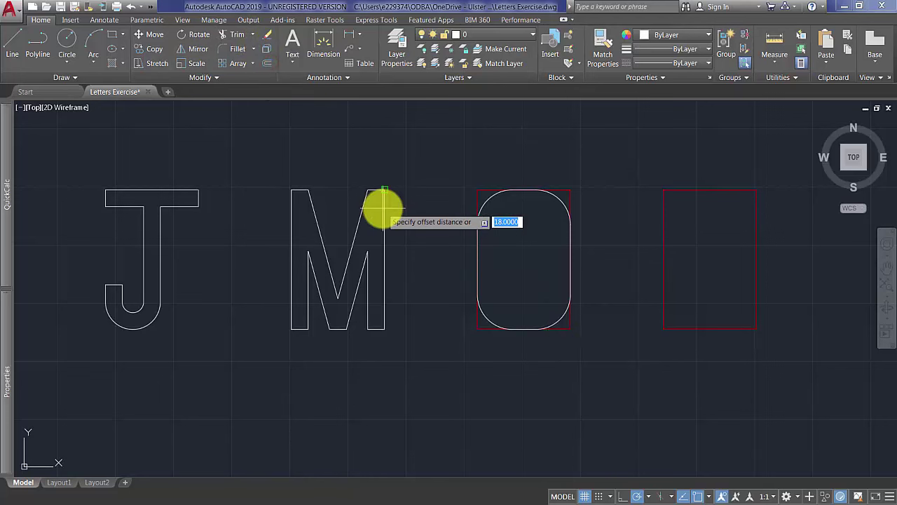
key("Return")
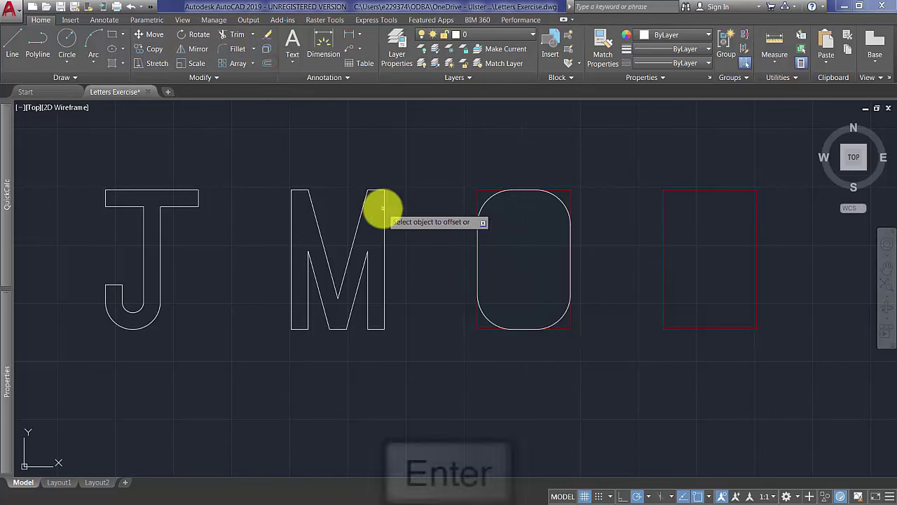
left_click(491, 198)
left_click(515, 233)
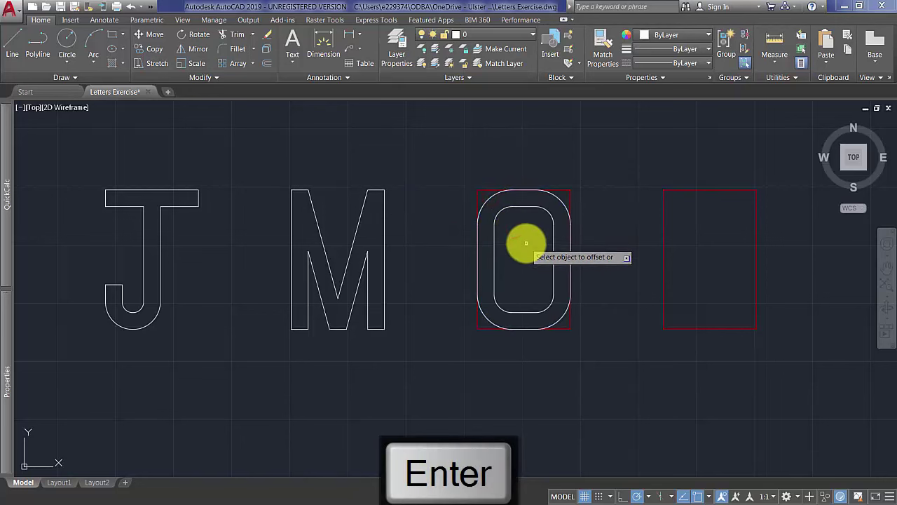
right_click(526, 243)
left_click(544, 238)
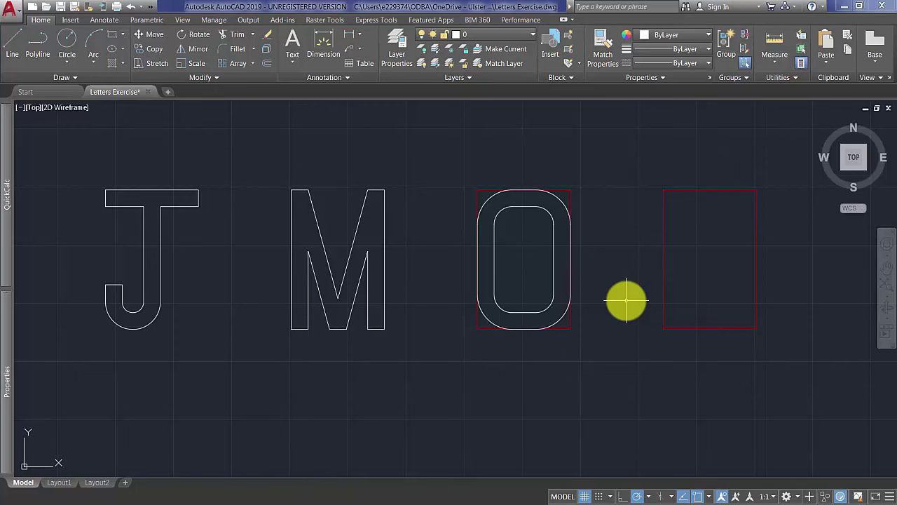
scroll(569, 328, "up", 2)
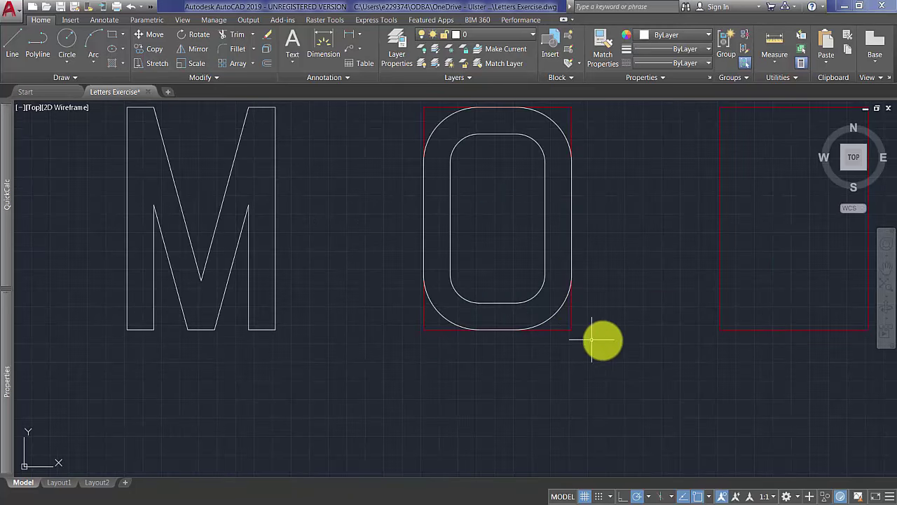
left_click(12, 44)
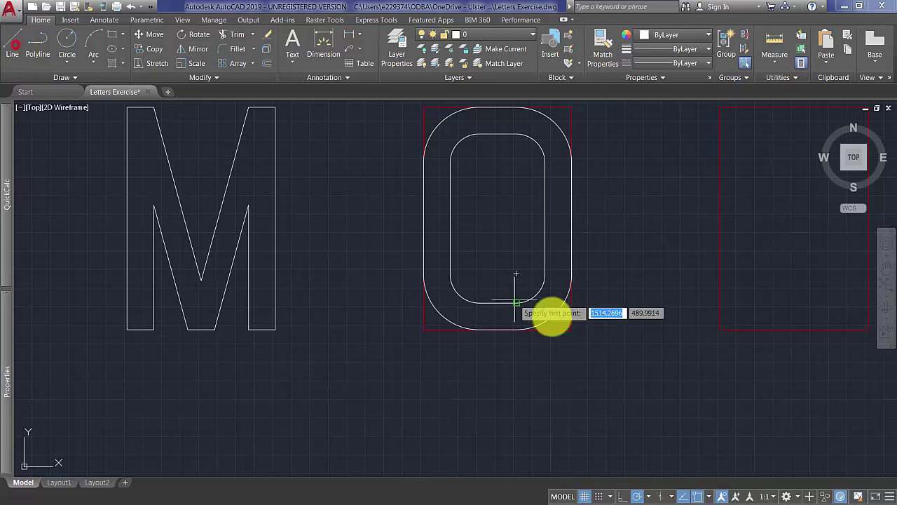
left_click(572, 329)
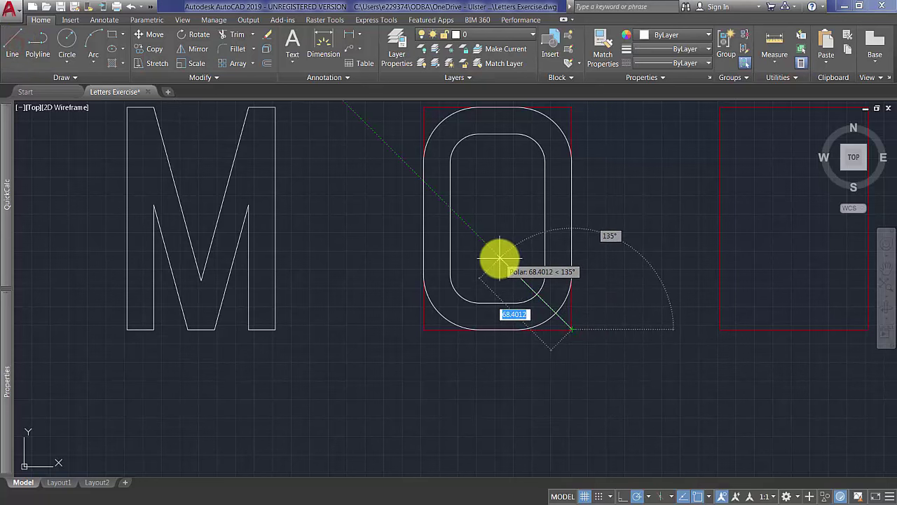
right_click(638, 496)
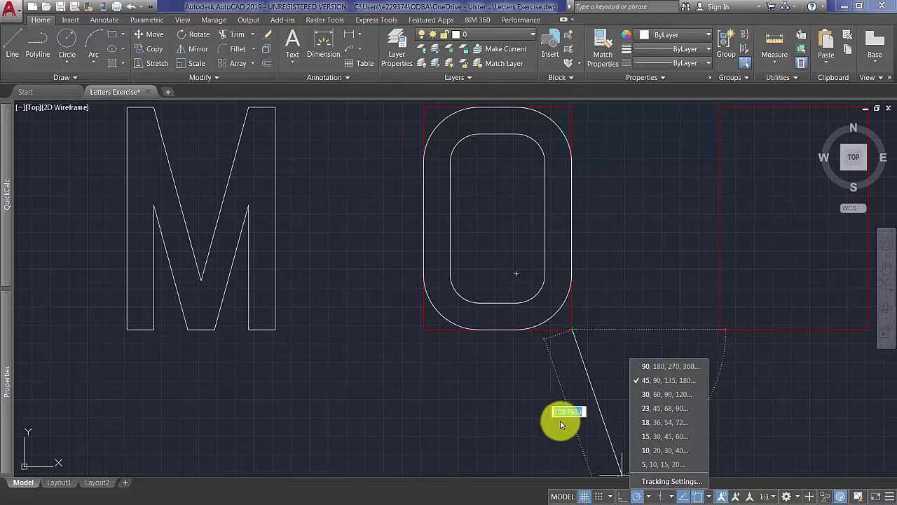
key("Escape")
left_click(596, 396)
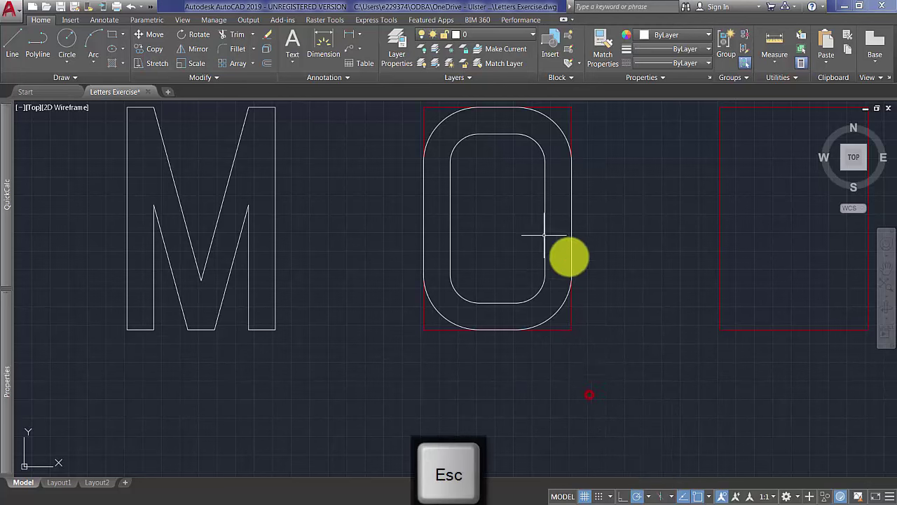
Draw a line 71 long at 135° from the sixth guide rectangle's lower-right corner into the letter.
left_click(21, 54)
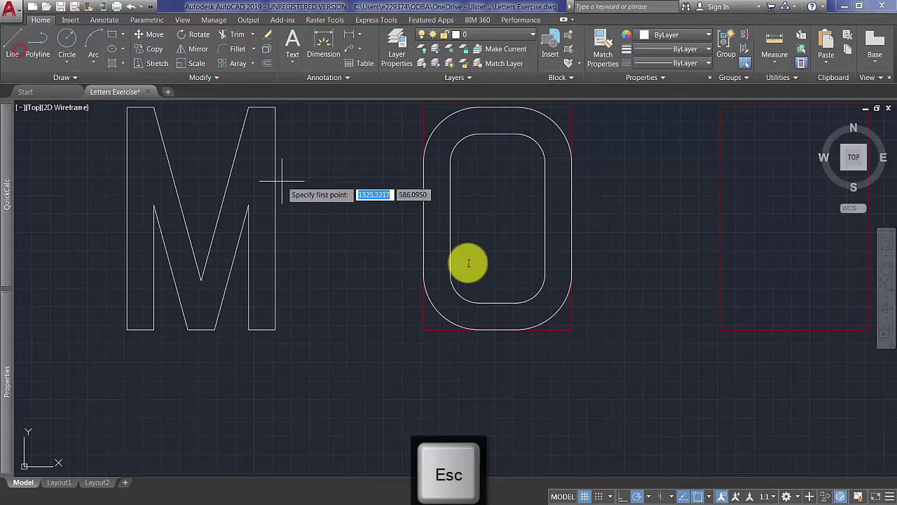
left_click(572, 330)
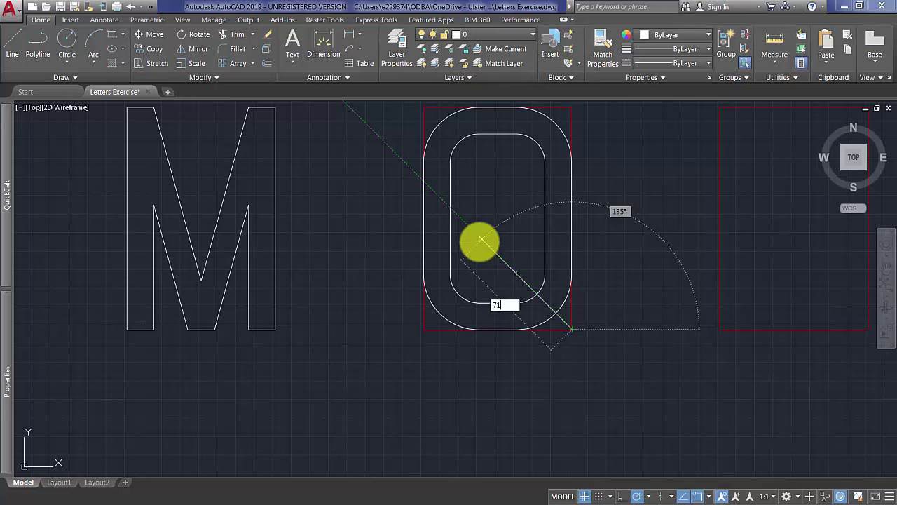
key("Return")
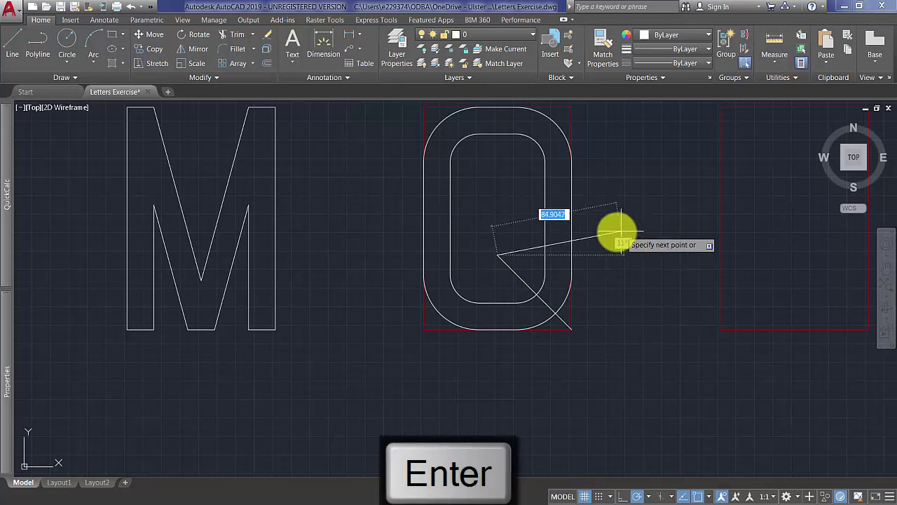
key("Return")
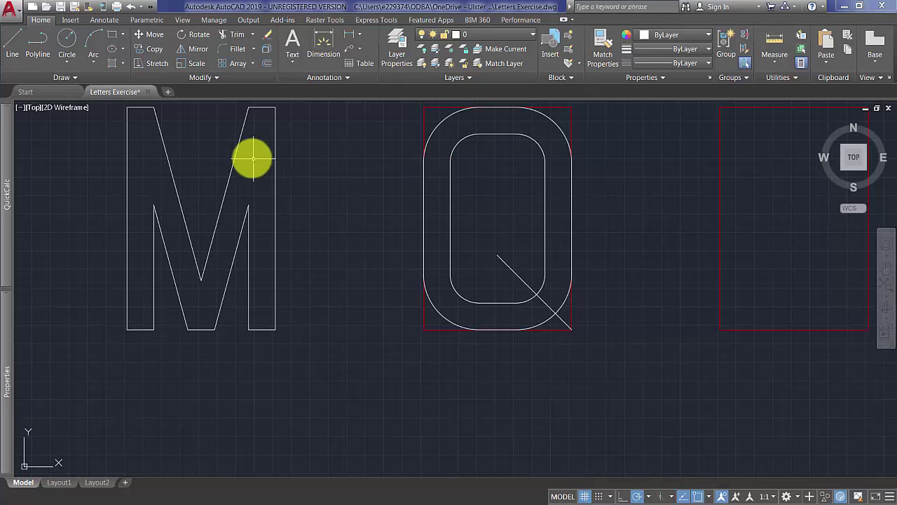
Offset the diagonal line equally to both sides, forming the edges of a Q tail as wide as the letter's stroke.
left_click(270, 64)
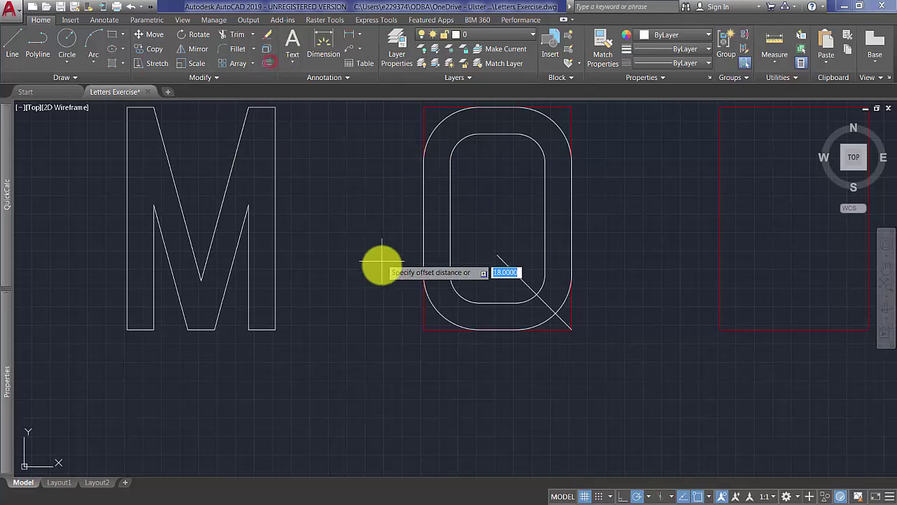
key("Return")
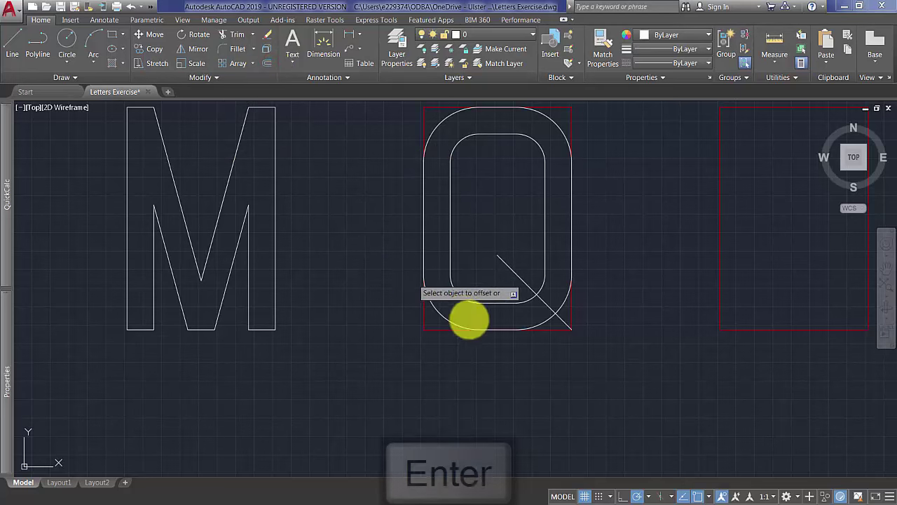
left_click(517, 272)
left_click(527, 245)
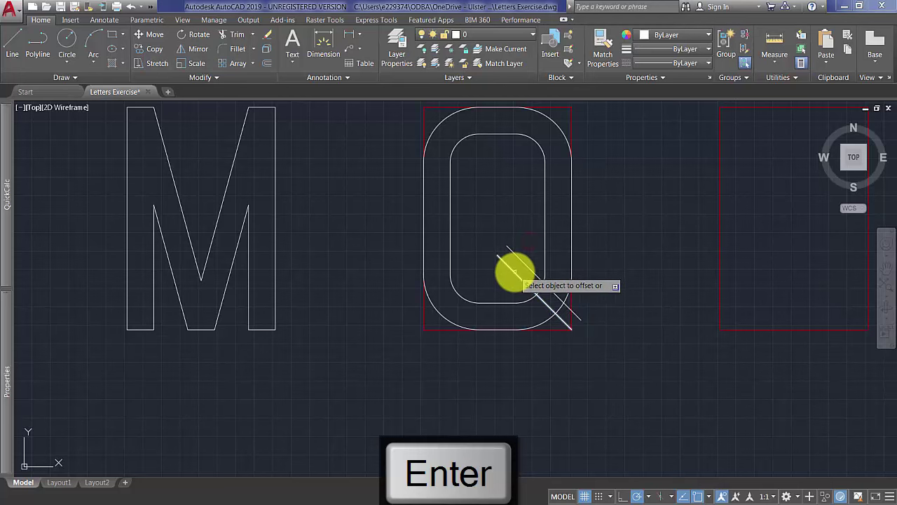
left_click(512, 267)
left_click(487, 293)
key("Return")
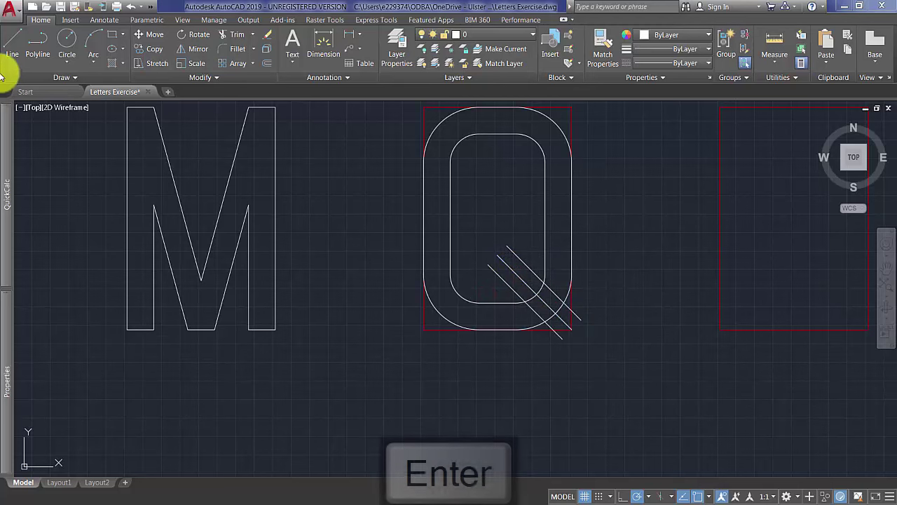
Draw a line across the upper ends of the three diagonals to close the inner end of the Q's tail.
left_click(13, 45)
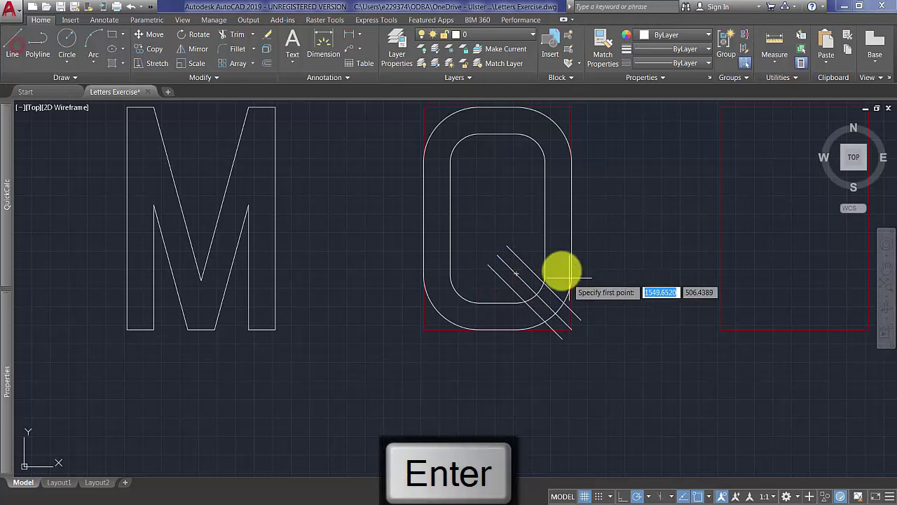
left_click(506, 246)
left_click(497, 256)
key("Return")
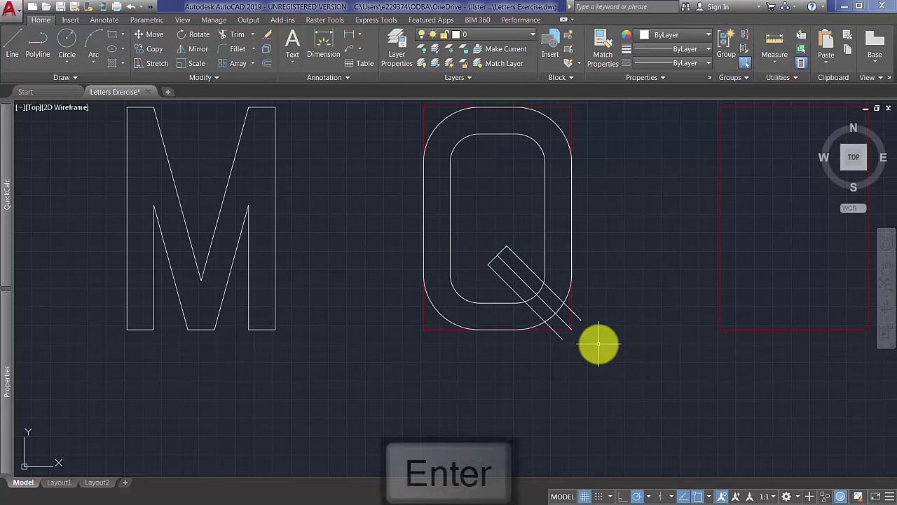
Draw two lines along the guide rectangle's lower-right corner, joining the points where the tail's outer edges cross its sides.
scroll(597, 342, "up", 4)
key("Return")
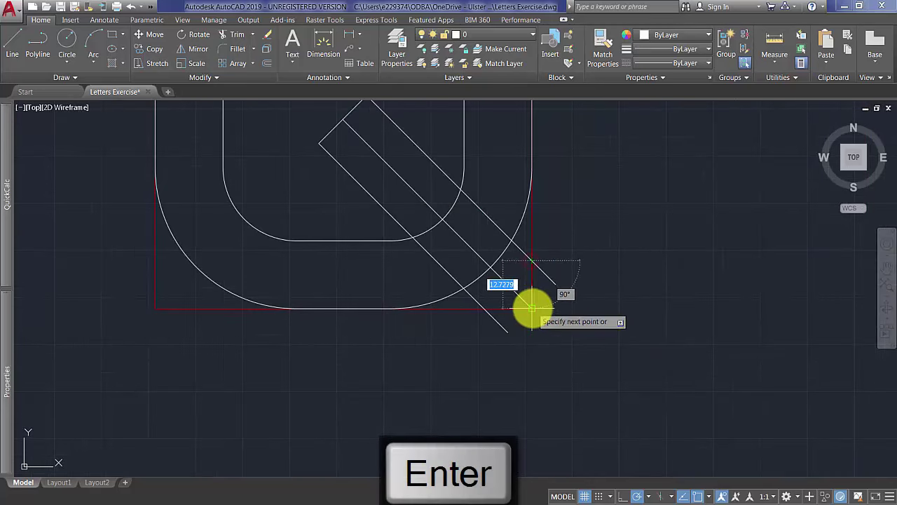
left_click(532, 309)
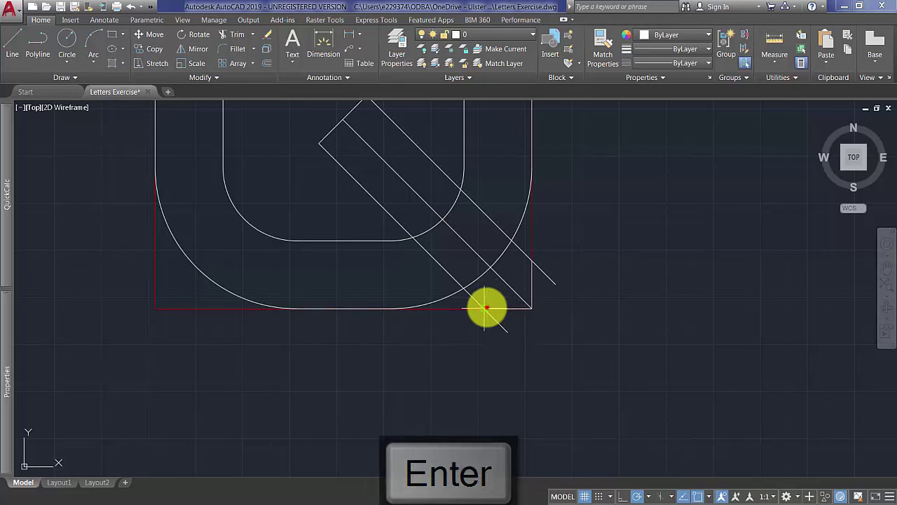
left_click(508, 331)
key("Return")
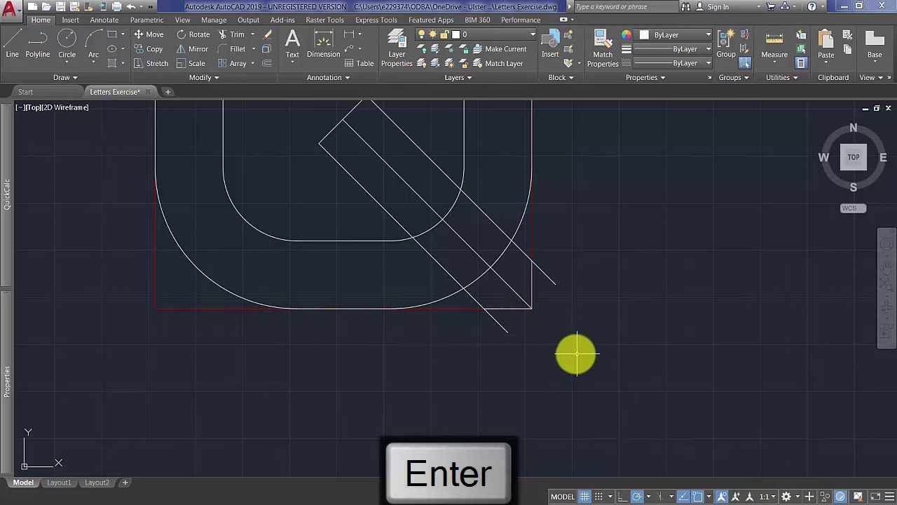
Delete the red guide rectangle around the Q.
left_click(170, 297)
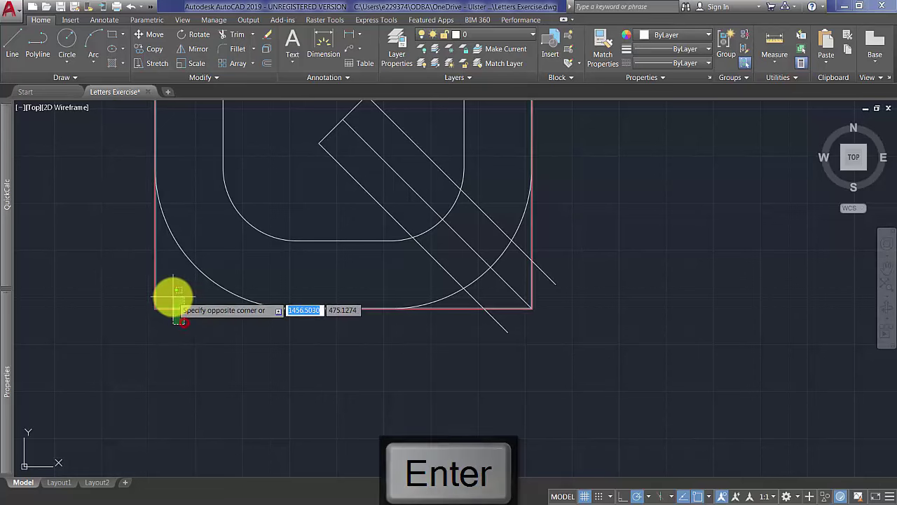
left_click(174, 297)
key("Delete")
Trim the tail edges that overshoot the two corner lines and delete the tail's centre diagonal.
scroll(339, 314, "down", 1)
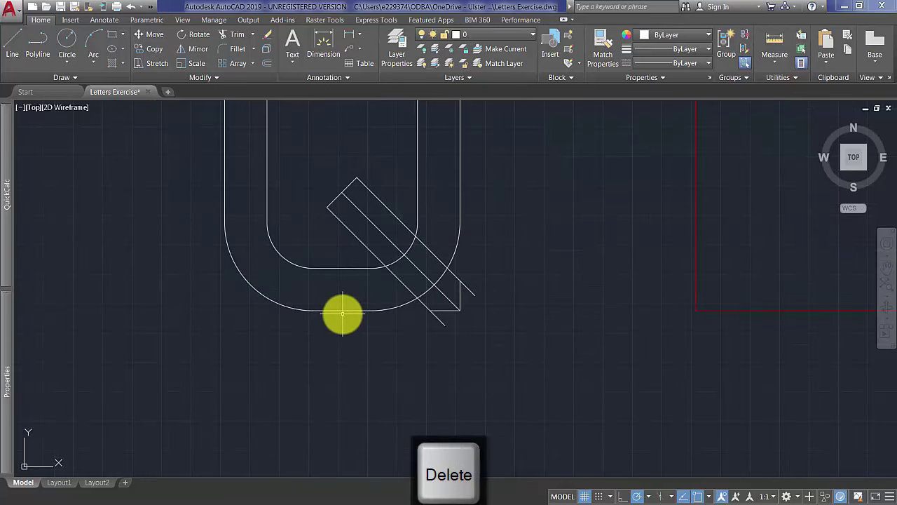
key("Return")
left_click(525, 367)
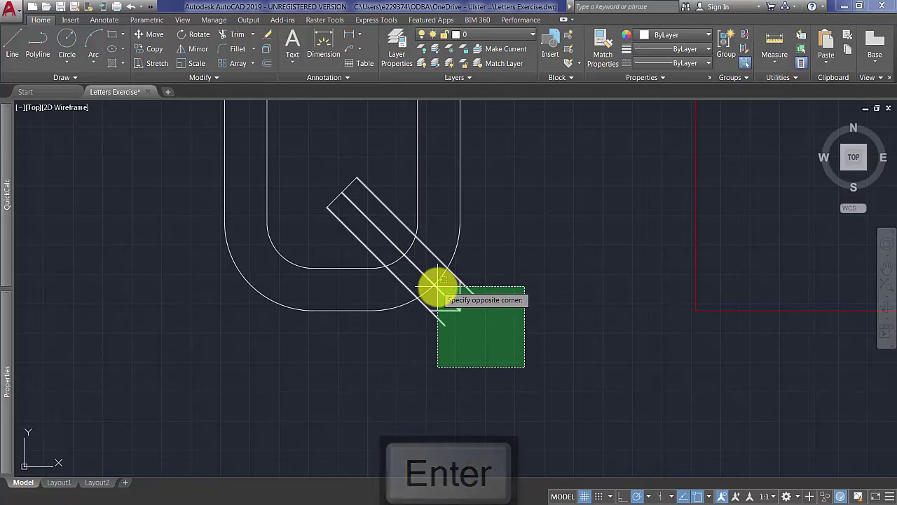
left_click(436, 288)
key("Return")
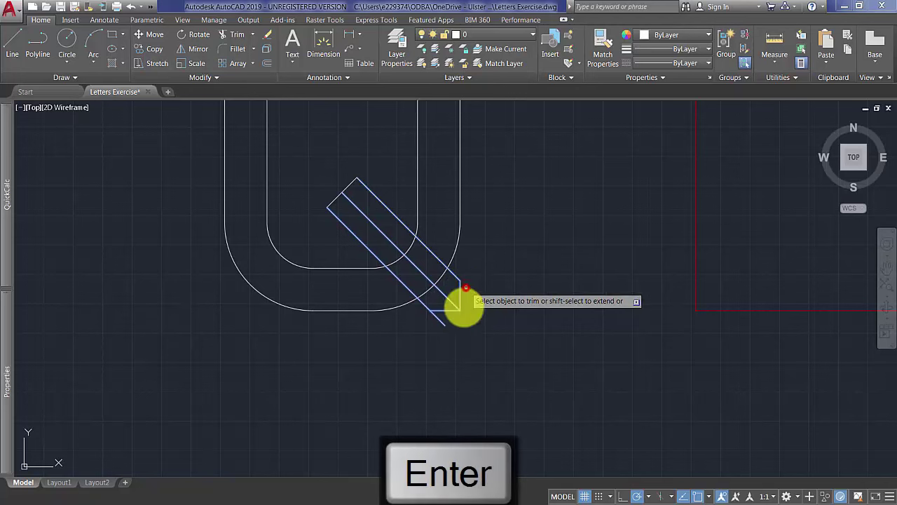
left_click(440, 321)
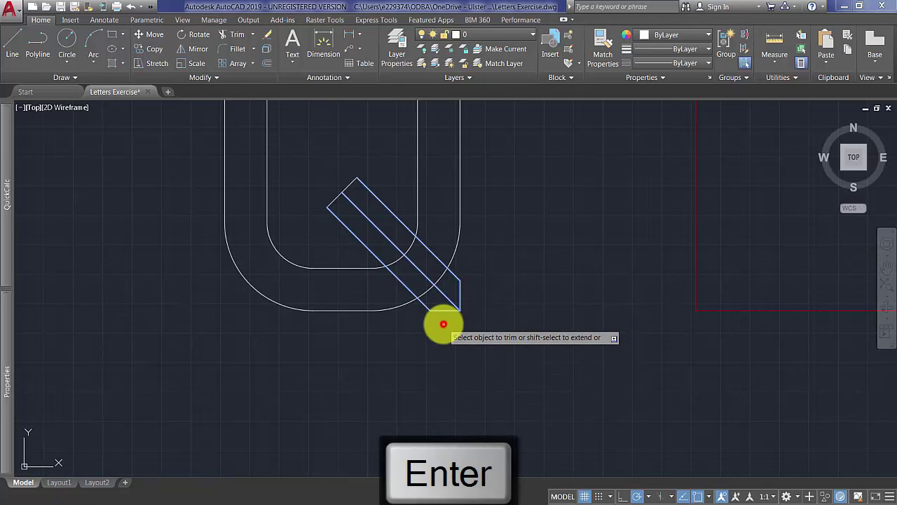
left_click(433, 282)
key("Delete")
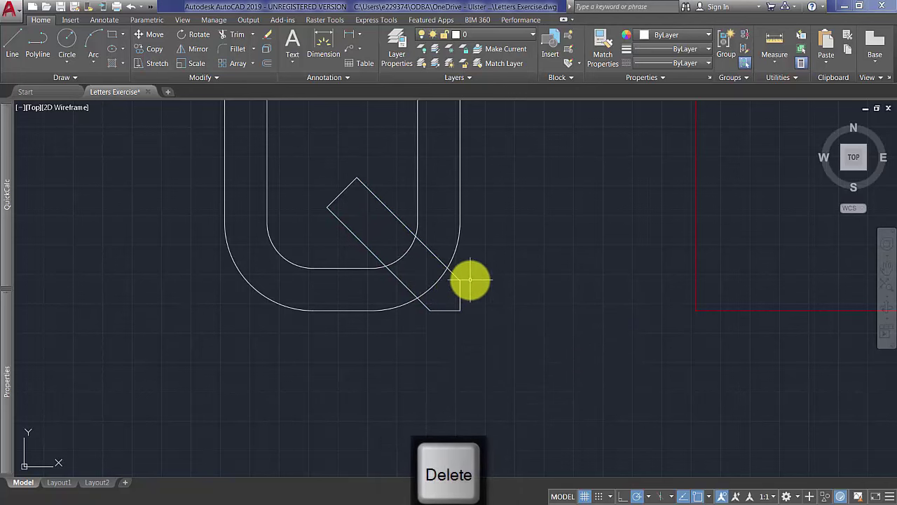
Trim the Q's inner and outer contours inside the tail and the tail edges inside the letter's stroke.
type("tr")
key("Return")
left_click(502, 344)
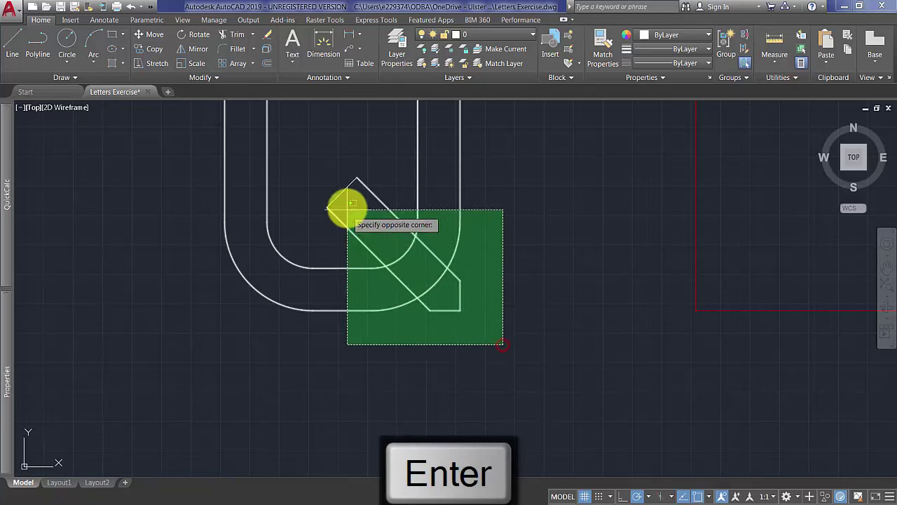
left_click(352, 203)
key("Return")
left_click(435, 283)
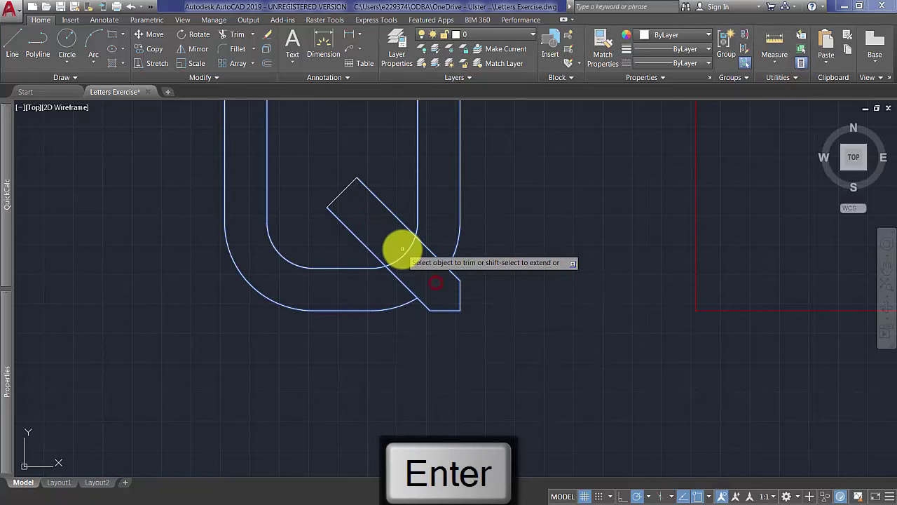
left_click(429, 251)
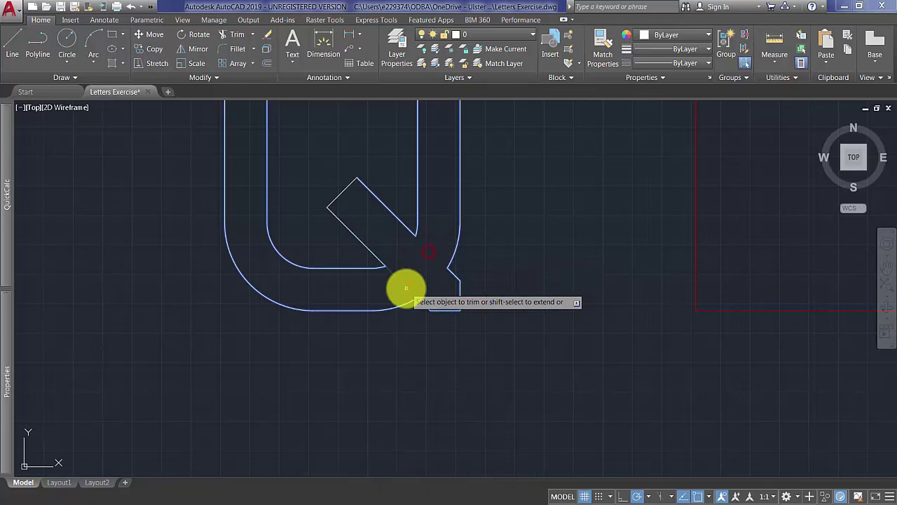
left_click(406, 288)
key("Return")
Trace a rectangle over the seventh red guide rectangle from corner to corner and explode it into separate lines.
scroll(462, 282, "down", 4)
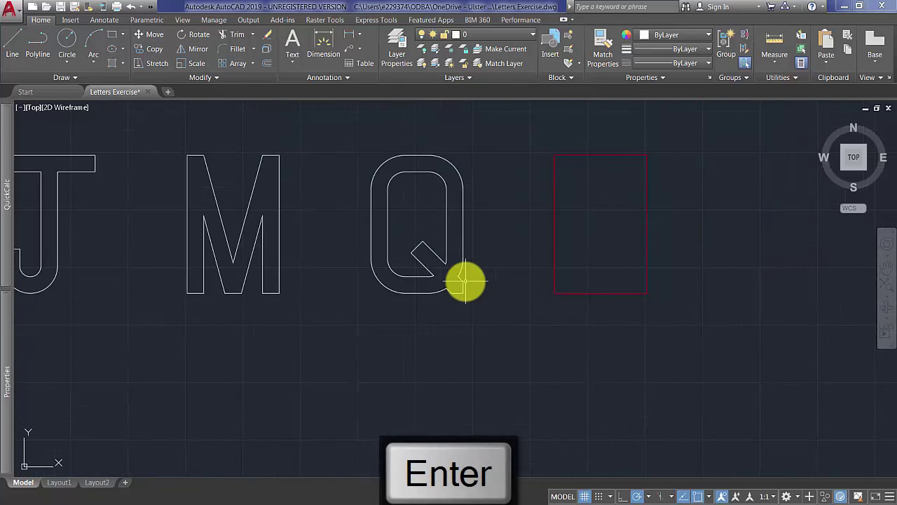
middle_click_drag(491, 239, 497, 280)
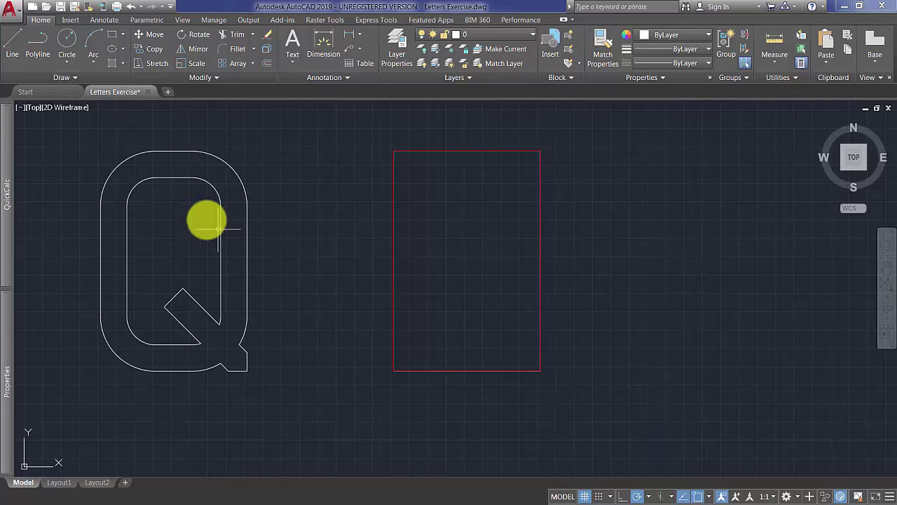
left_click(112, 37)
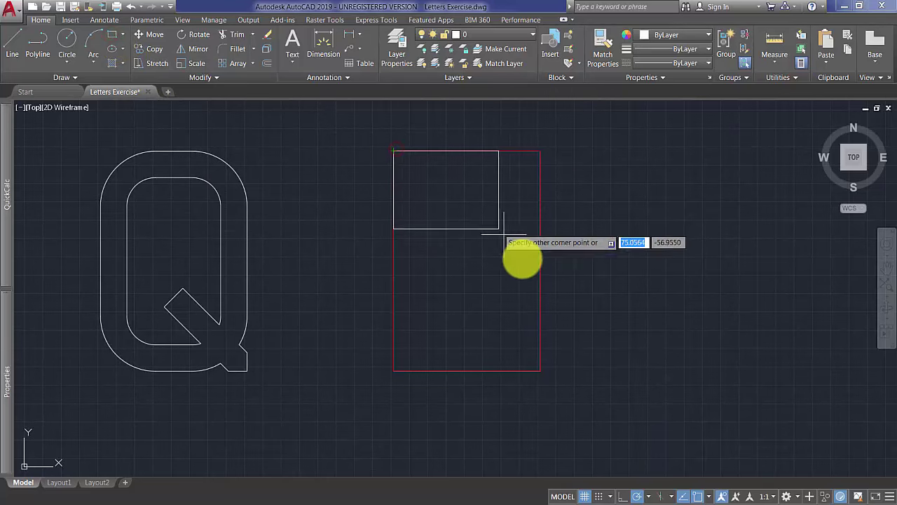
left_click(541, 366)
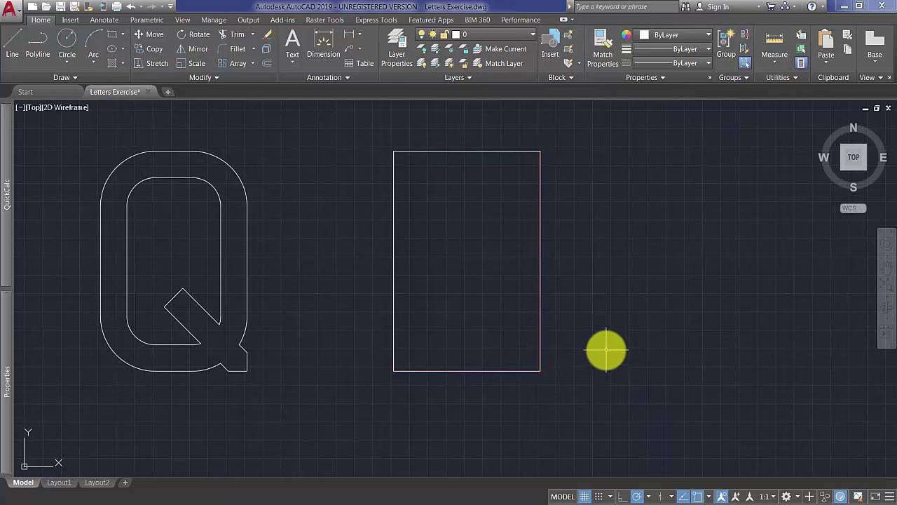
left_click(439, 152)
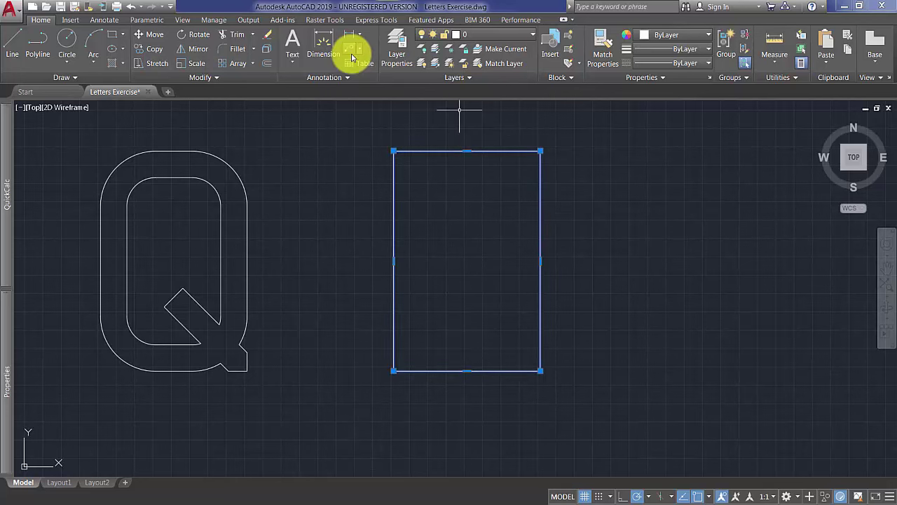
left_click(270, 53)
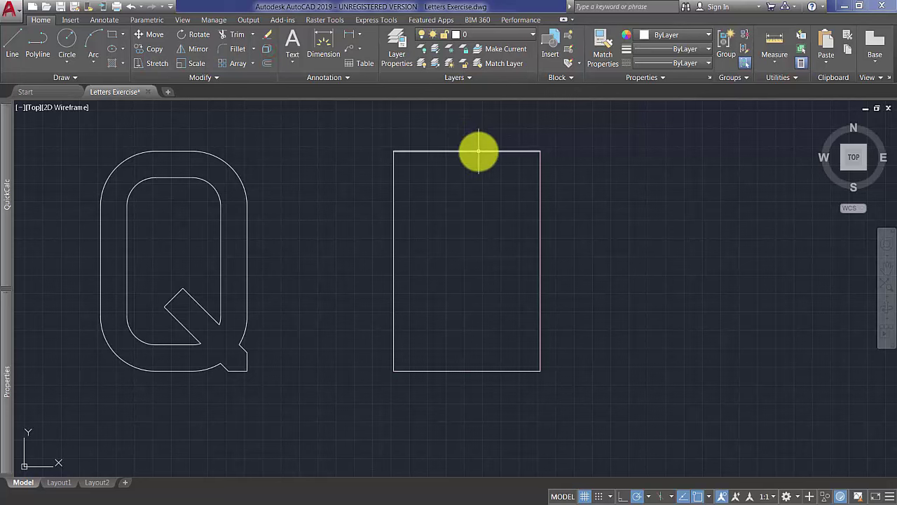
left_click(477, 150)
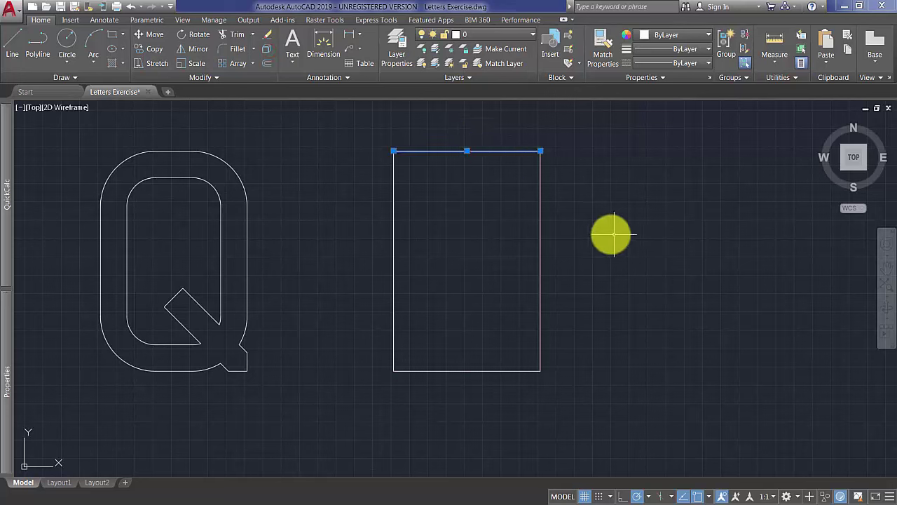
key("Escape")
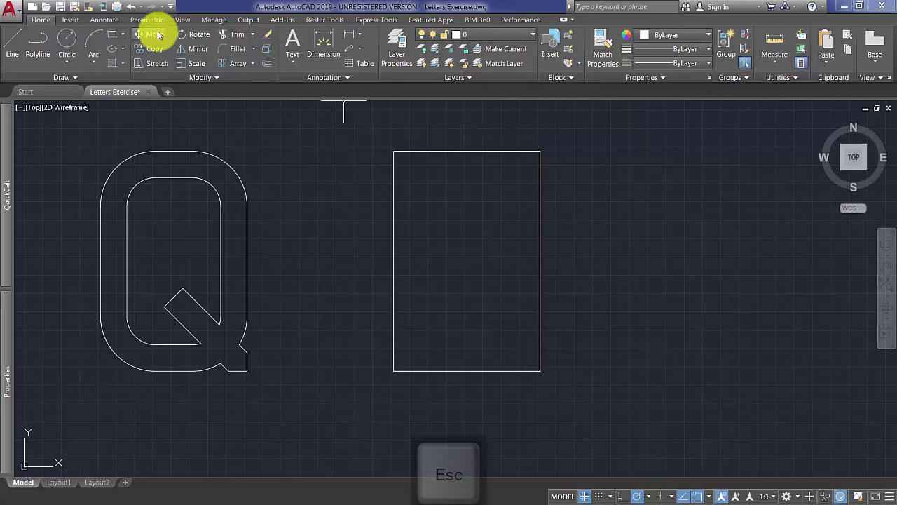
Offset all four sides of the exploded rectangle inward by 18.
left_click(267, 63)
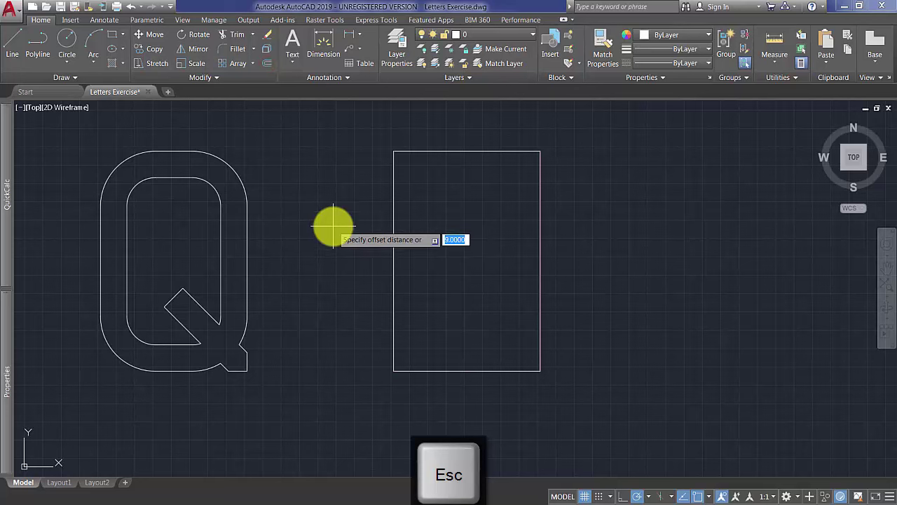
type("18")
key("Return")
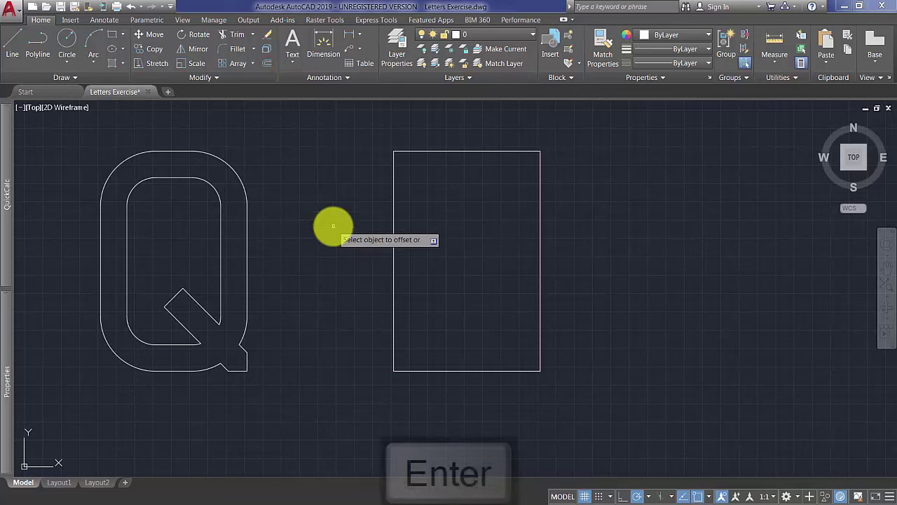
left_click(445, 151)
left_click(418, 202)
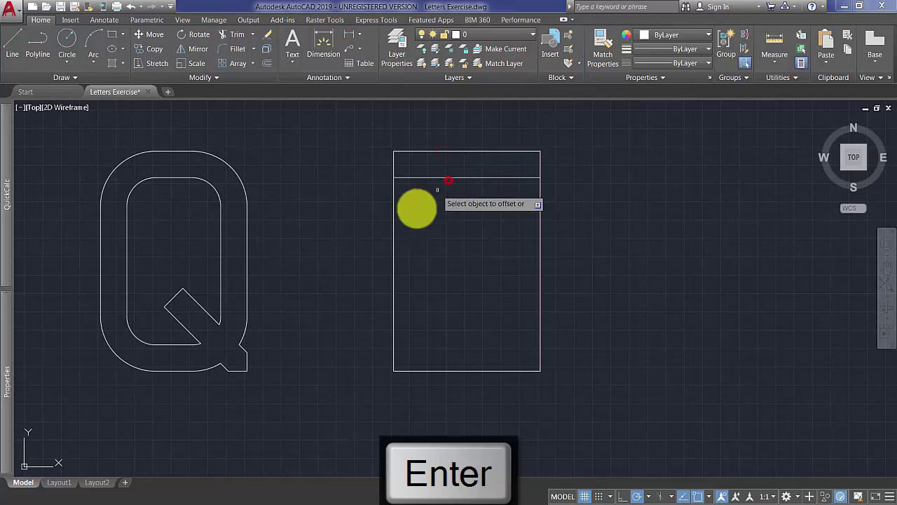
left_click(394, 226)
left_click(470, 231)
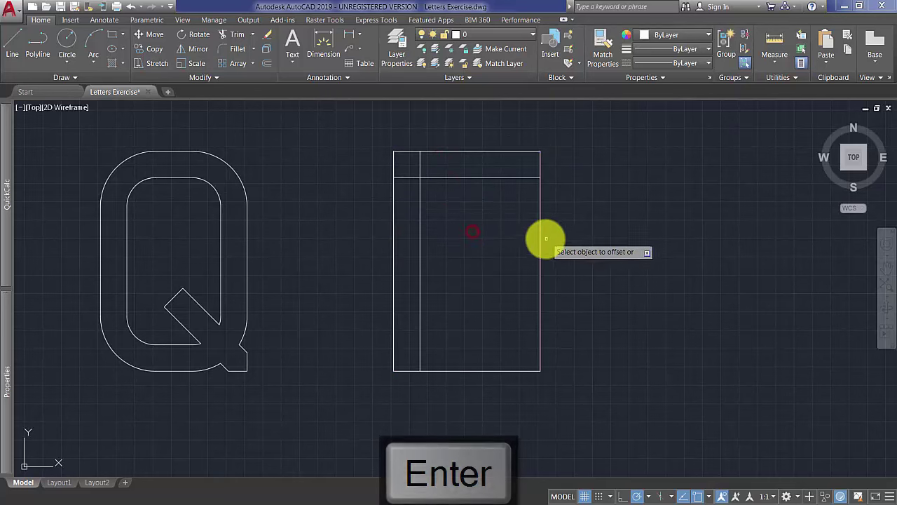
left_click(540, 238)
left_click(499, 242)
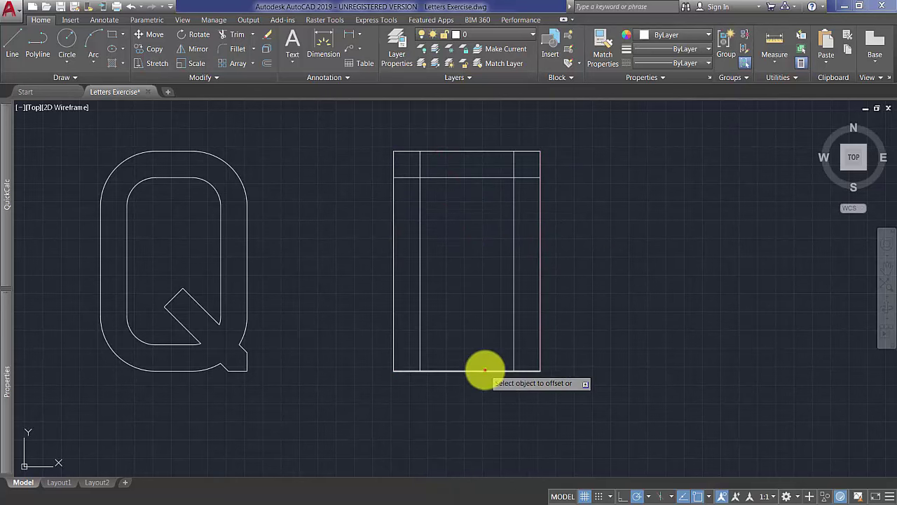
left_click(486, 370)
left_click(488, 282)
key("Return")
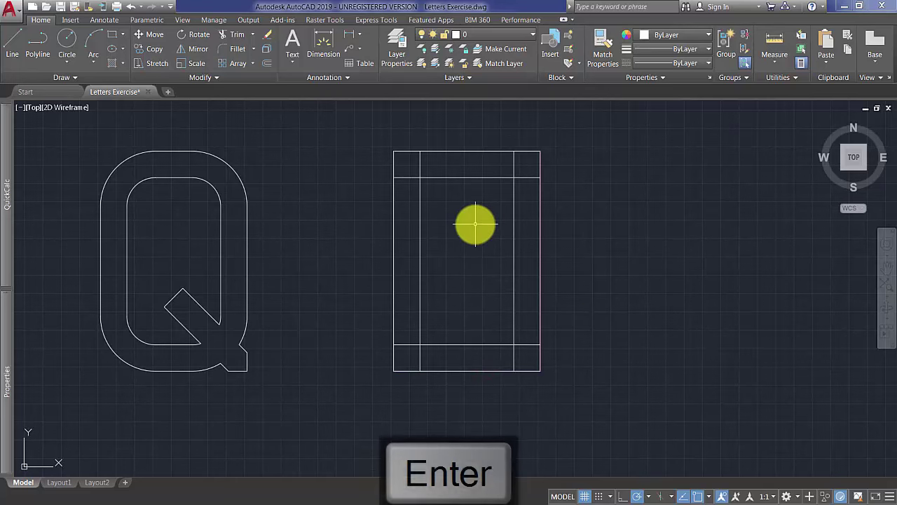
Draw a horizontal line across the seventh rectangle between the midpoints of its two vertical sides.
left_click(17, 55)
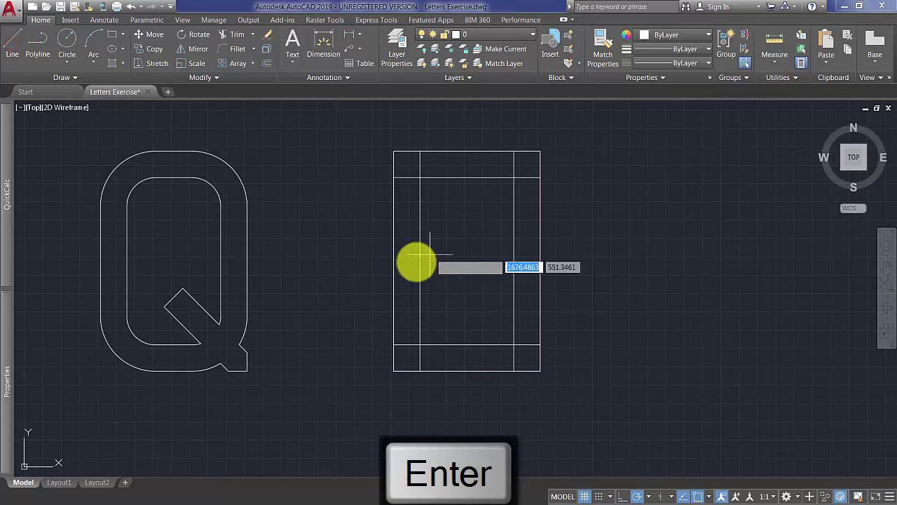
left_click(395, 261)
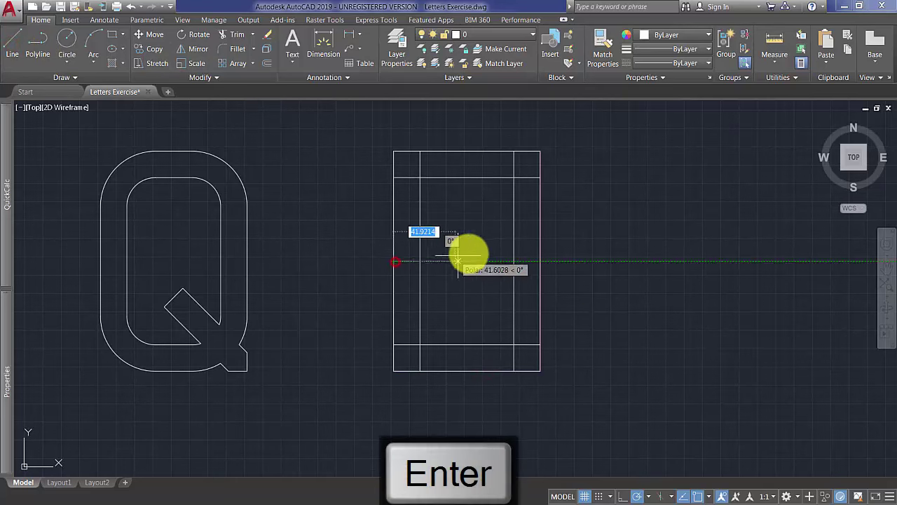
left_click(537, 261)
key("Return")
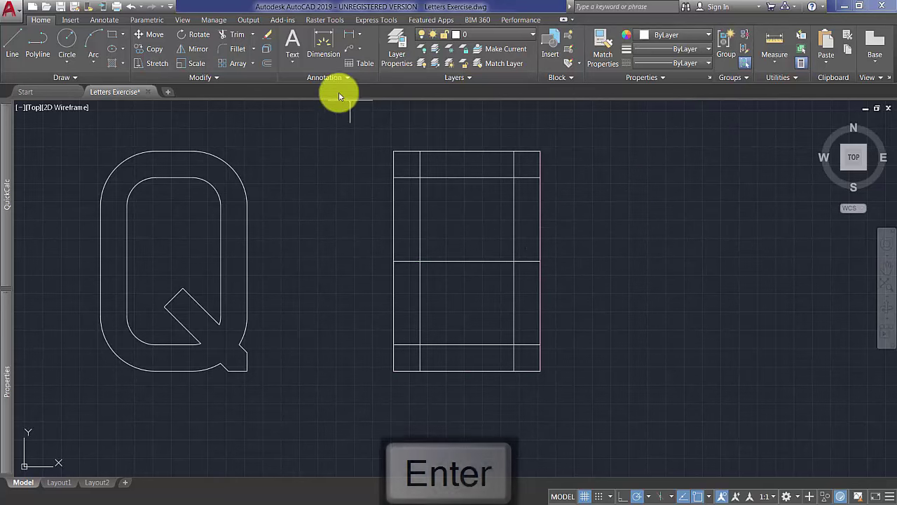
Offset the horizontal midline by 9 both upward and downward to form the letter's middle bar.
left_click(266, 65)
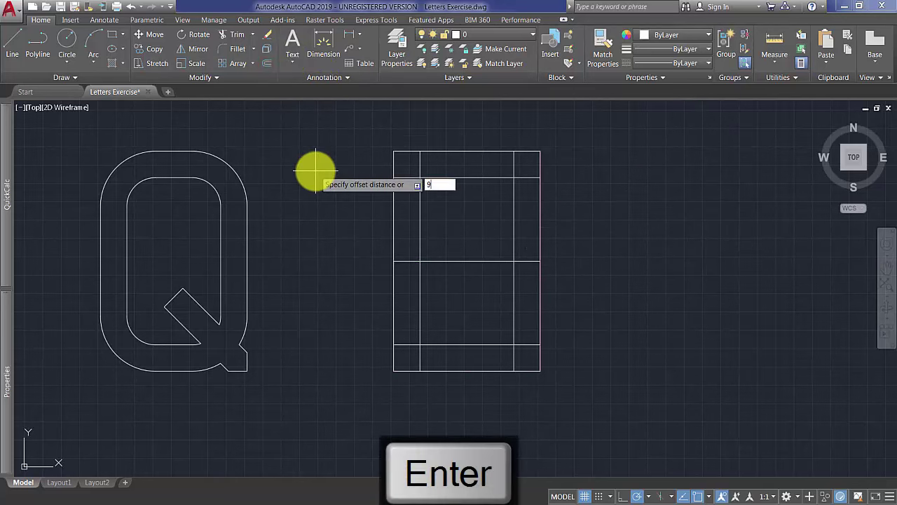
type("9")
key("Return")
left_click(469, 261)
left_click(475, 231)
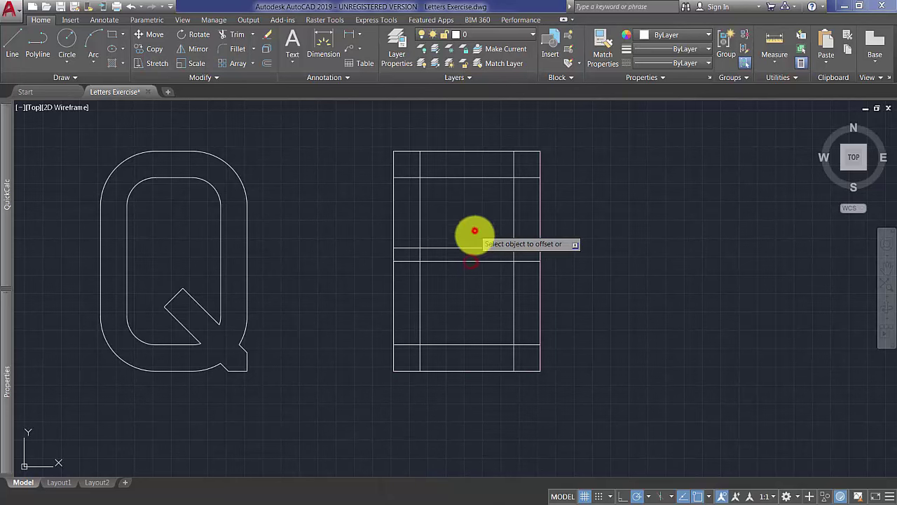
left_click(473, 306)
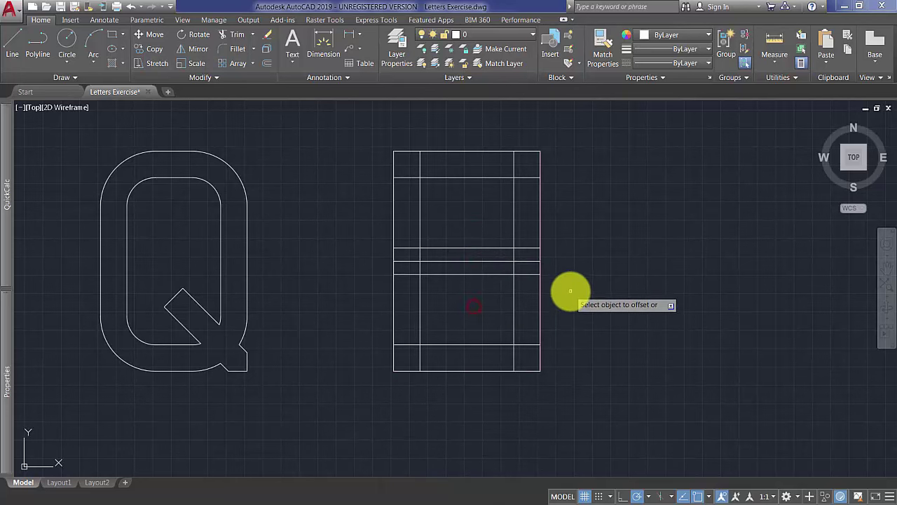
key("Return")
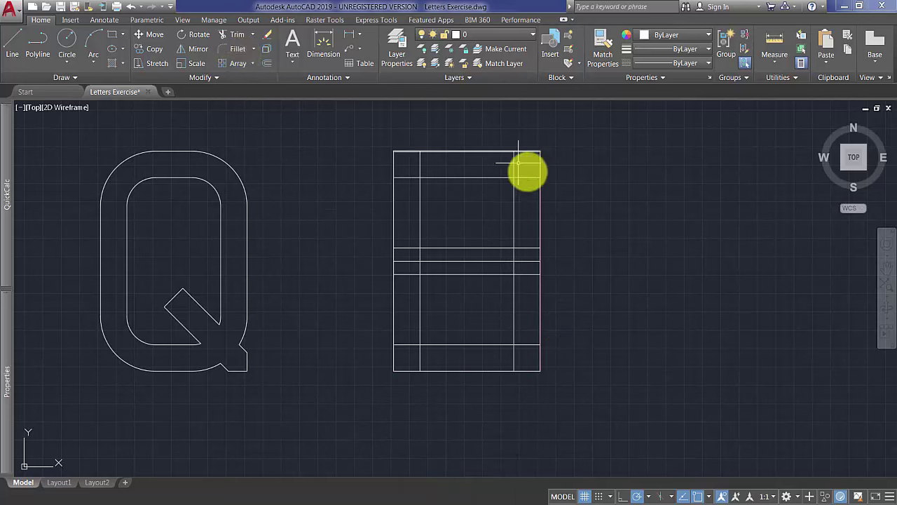
Fillet the seventh rectangle's upper-right outer corner with a radius of 37.5.
left_click(237, 50)
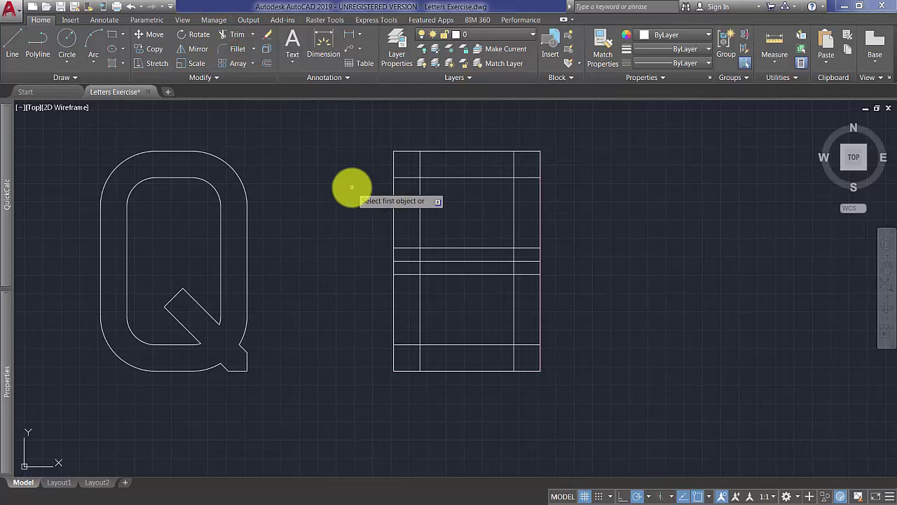
key("Down")
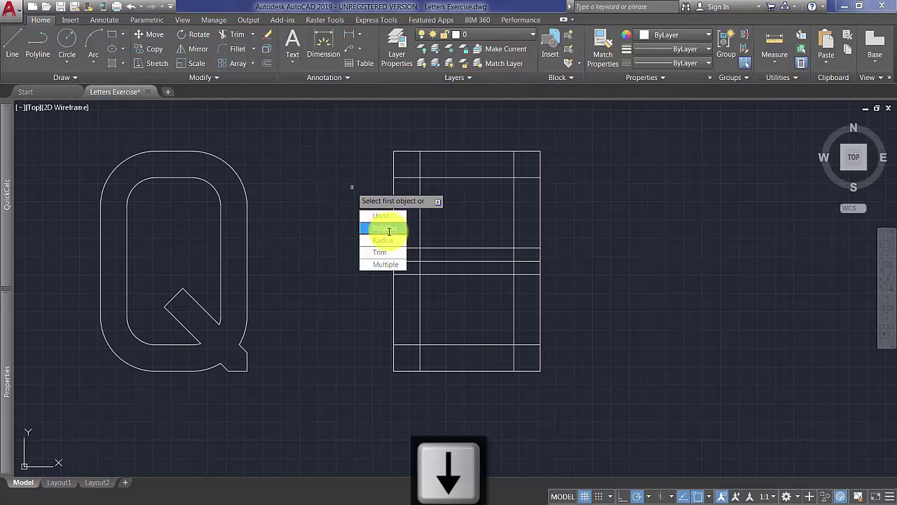
left_click(389, 242)
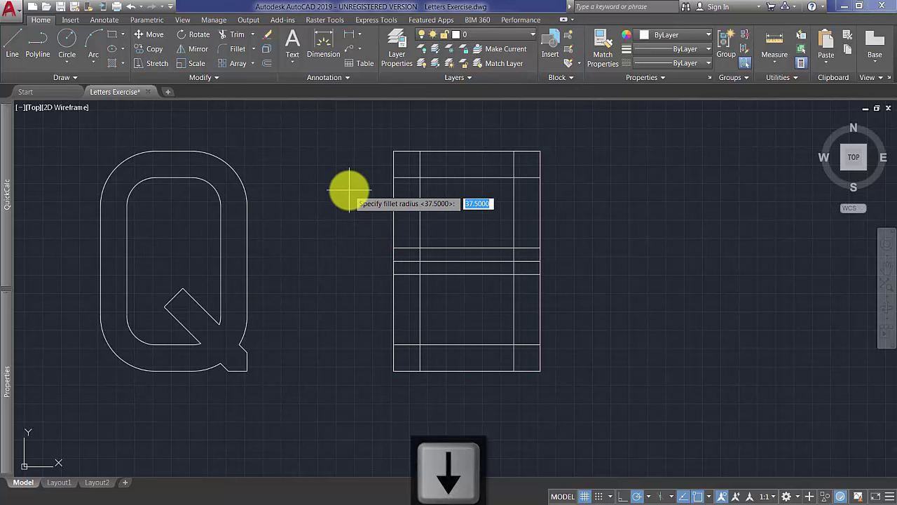
key("Return")
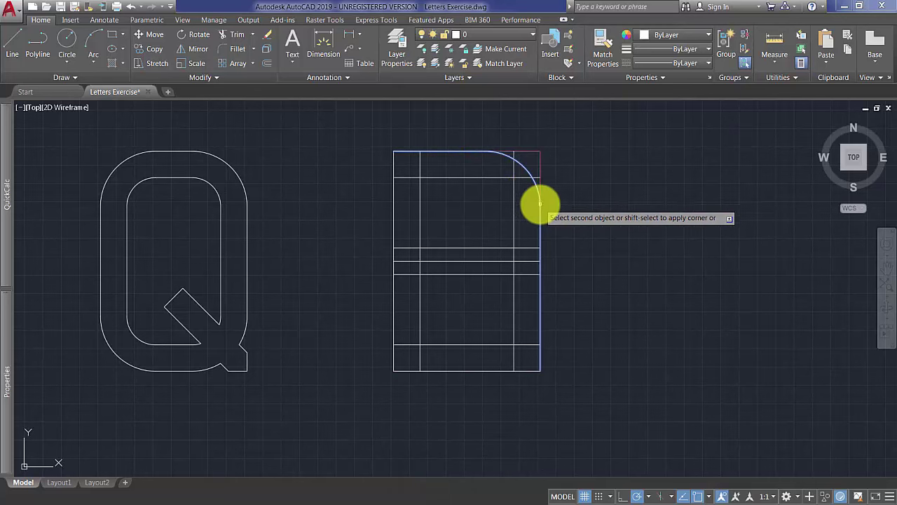
left_click(540, 203)
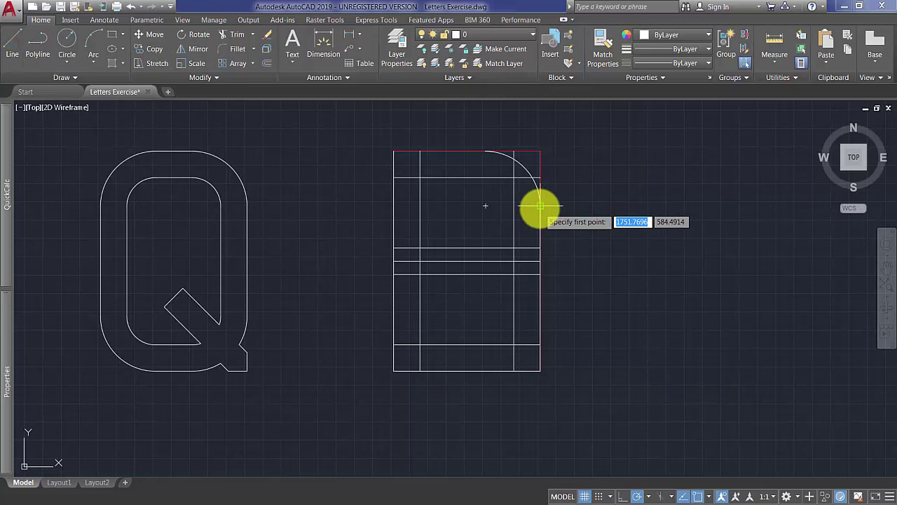
Draw a short horizontal line from the inner right vertical line to the lower end of the upper-right fillet arc.
left_click(518, 208)
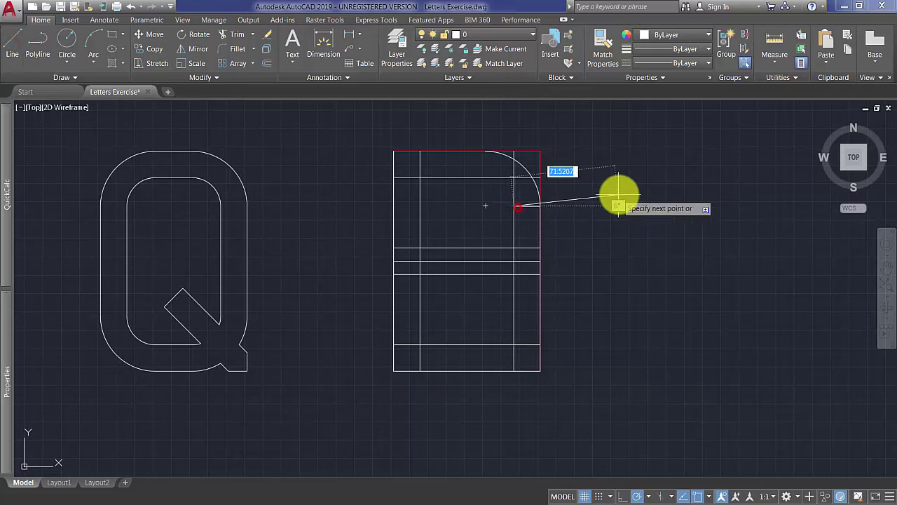
key("Return")
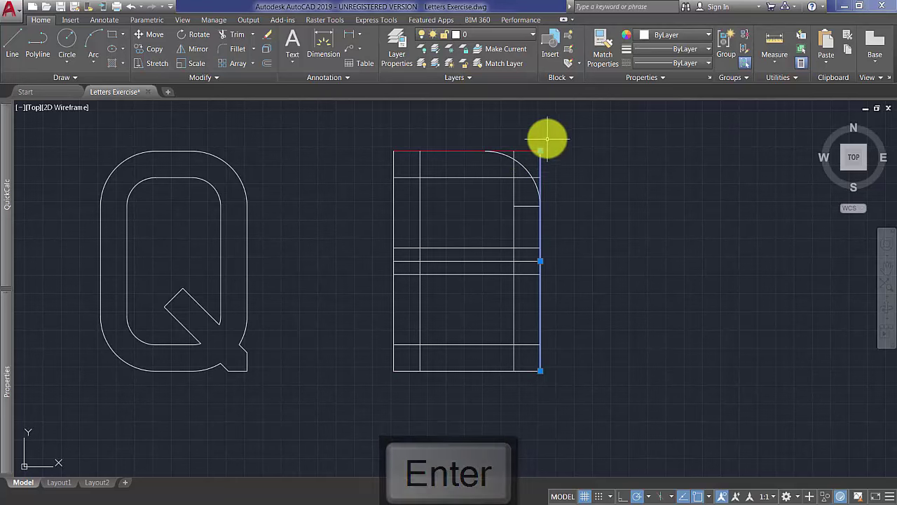
key("Escape")
Send the seventh rectangle's top edge line to the back of the draw order and delete the red guide rectangle.
left_click(532, 150)
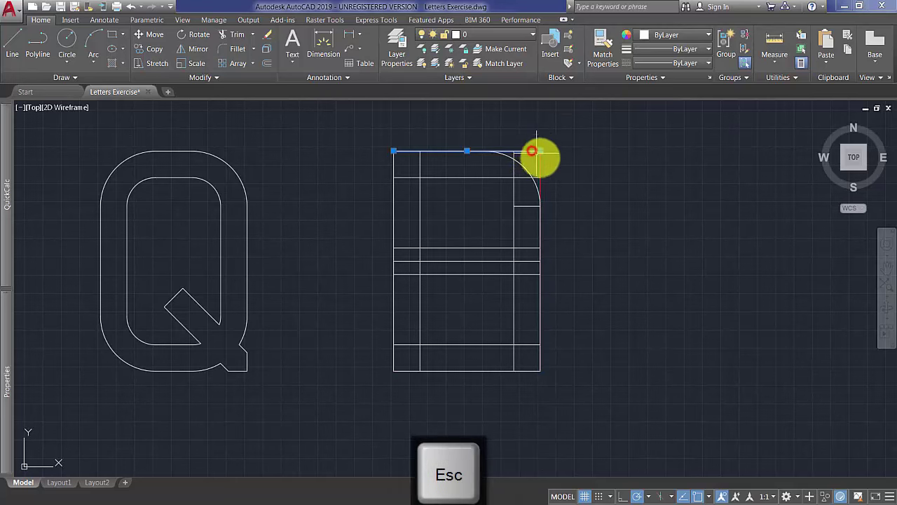
scroll(545, 152, "up", 2)
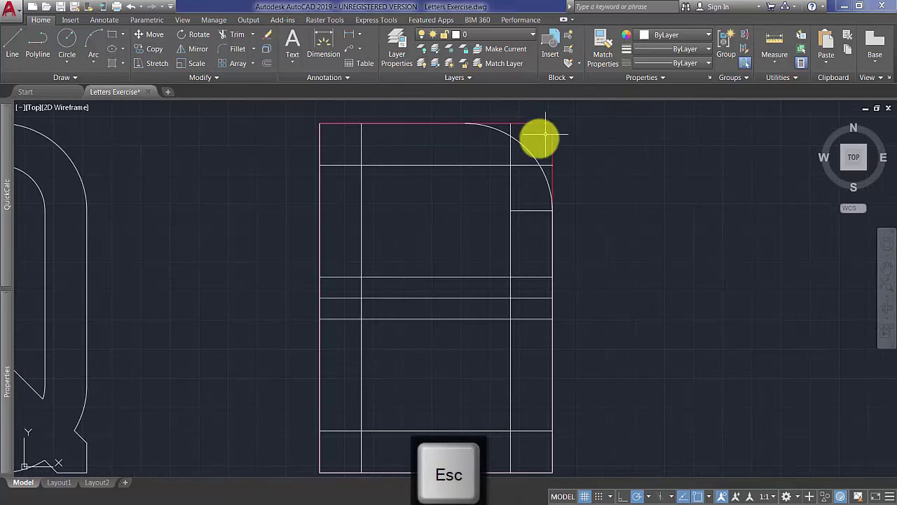
left_click(536, 127)
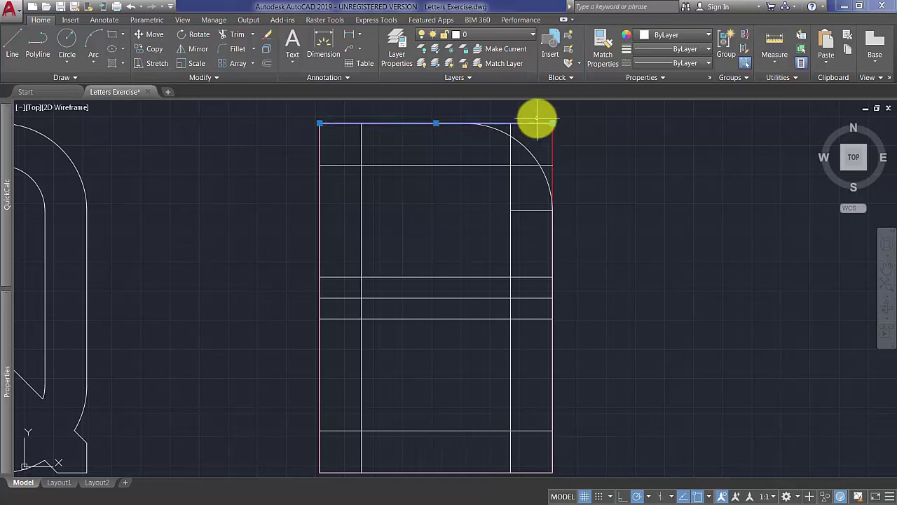
right_click(537, 124)
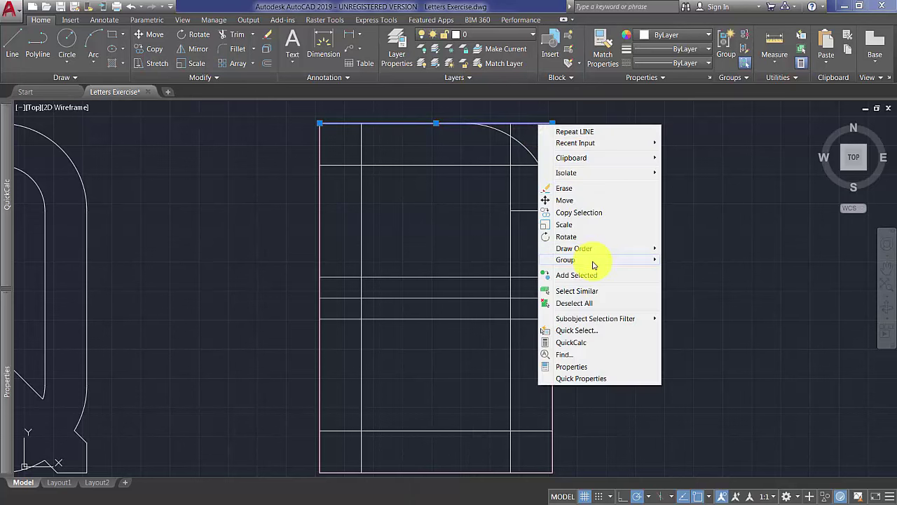
mouse_move(593, 265)
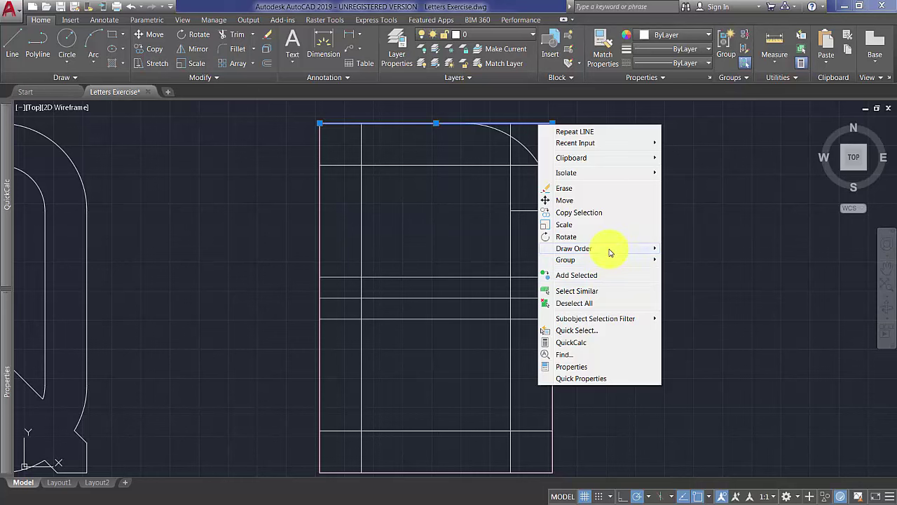
mouse_move(610, 249)
left_click(706, 262)
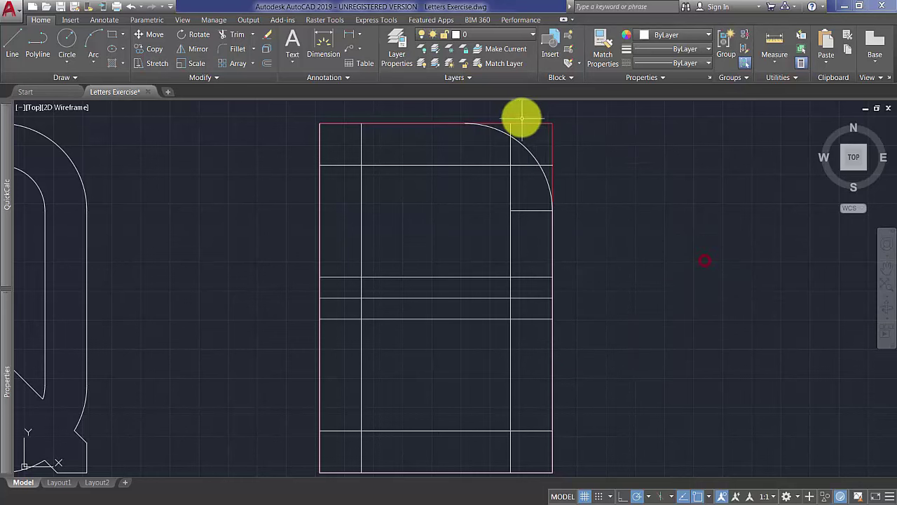
left_click(534, 124)
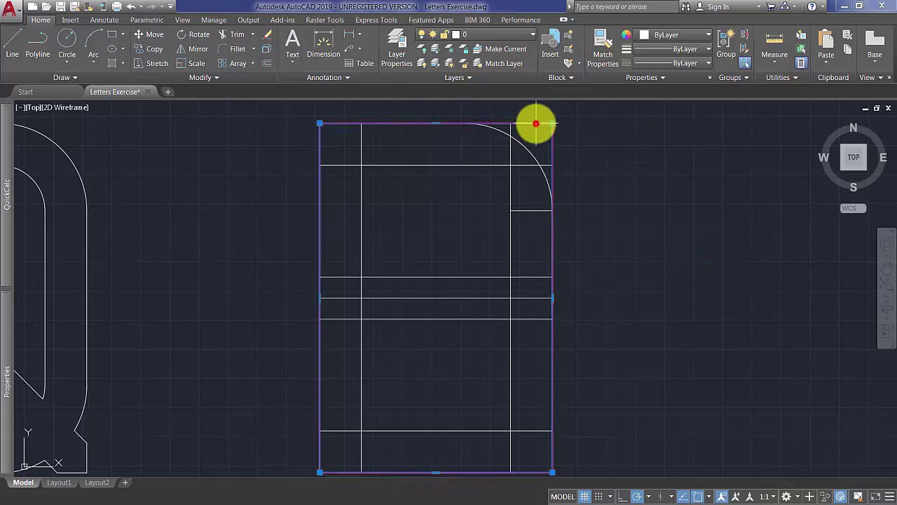
key("Delete")
scroll(539, 182, "down", 2)
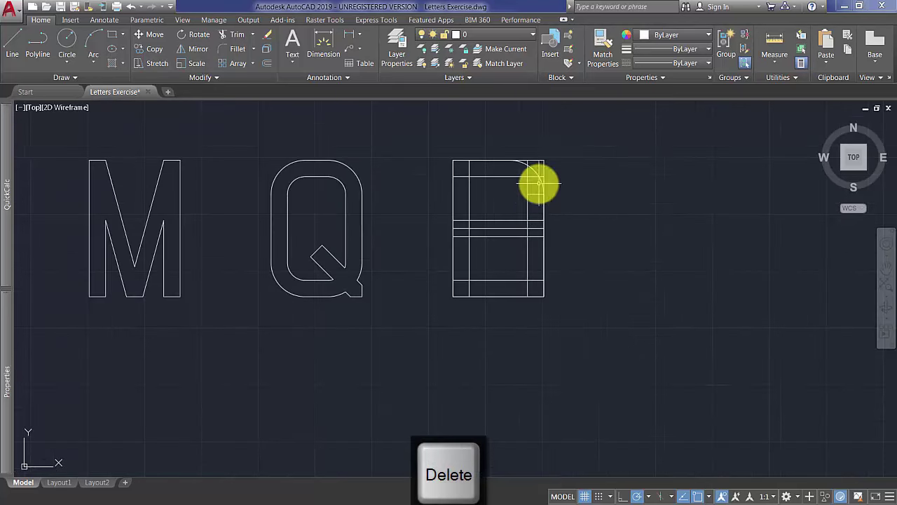
Fillet the outer left side with the top edge and with the middle bar's lower line at radius 37.5.
scroll(519, 202, "up", 2)
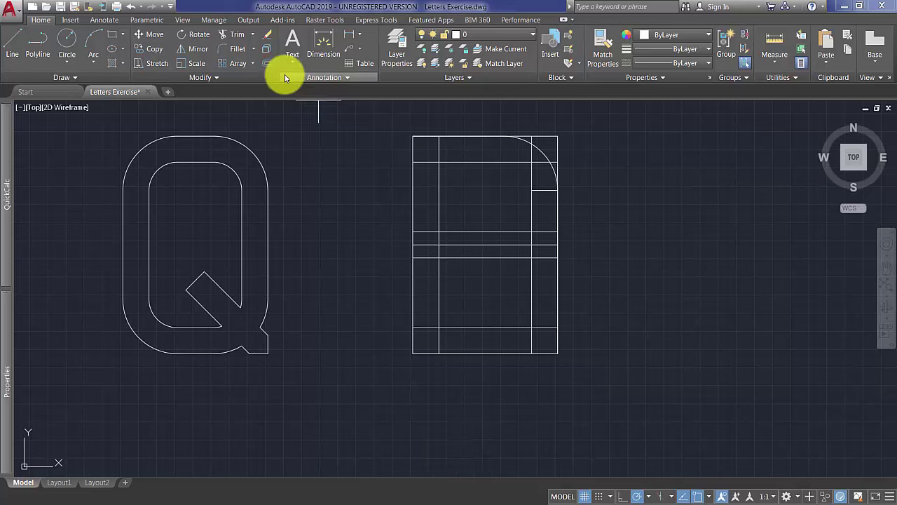
left_click(238, 49)
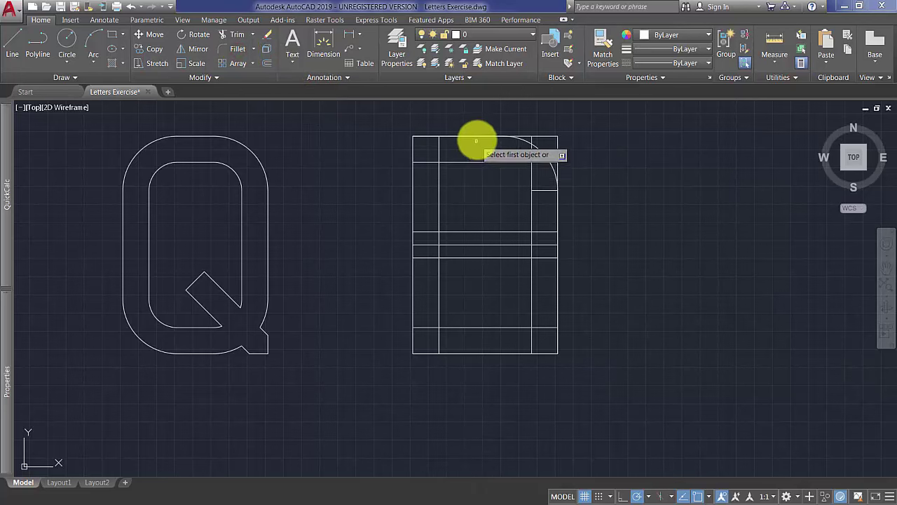
left_click(479, 136)
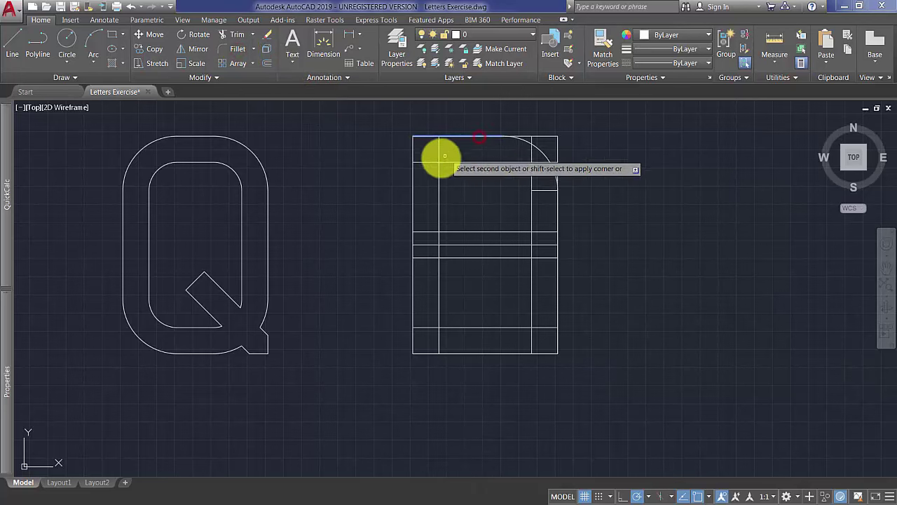
left_click(413, 188)
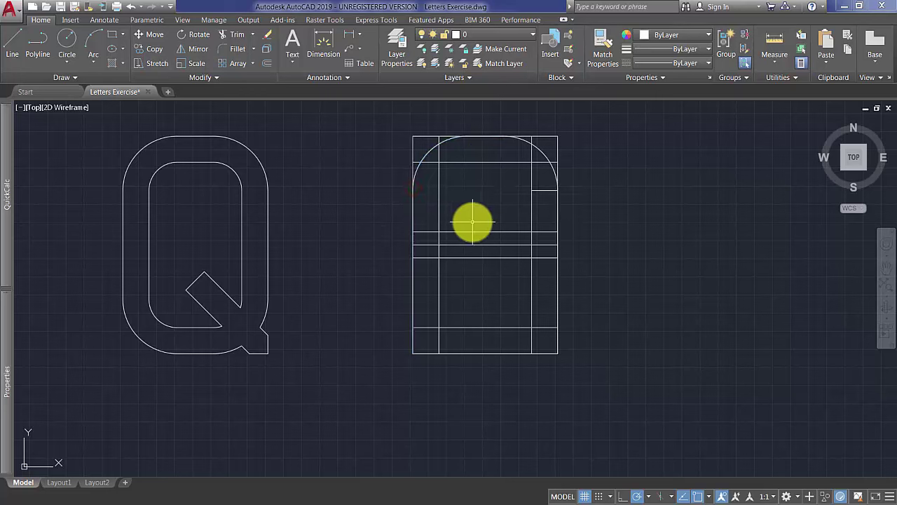
key("Return")
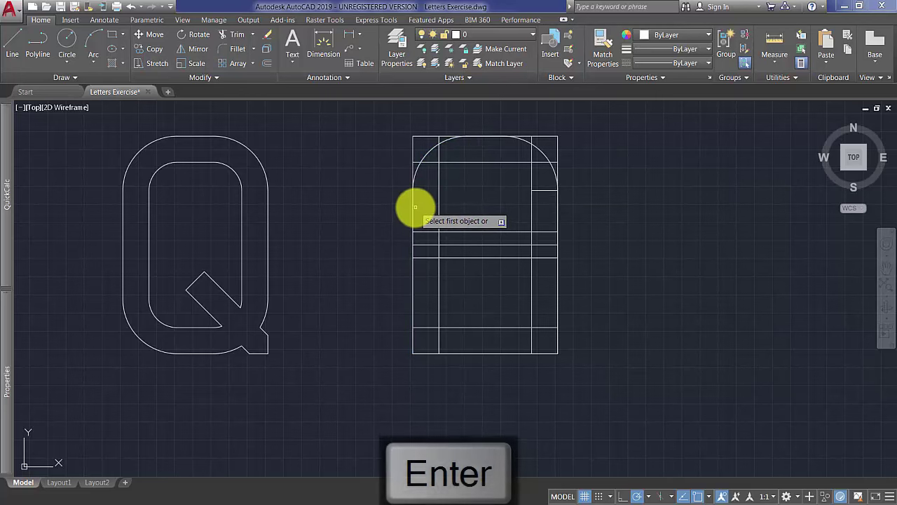
left_click(414, 208)
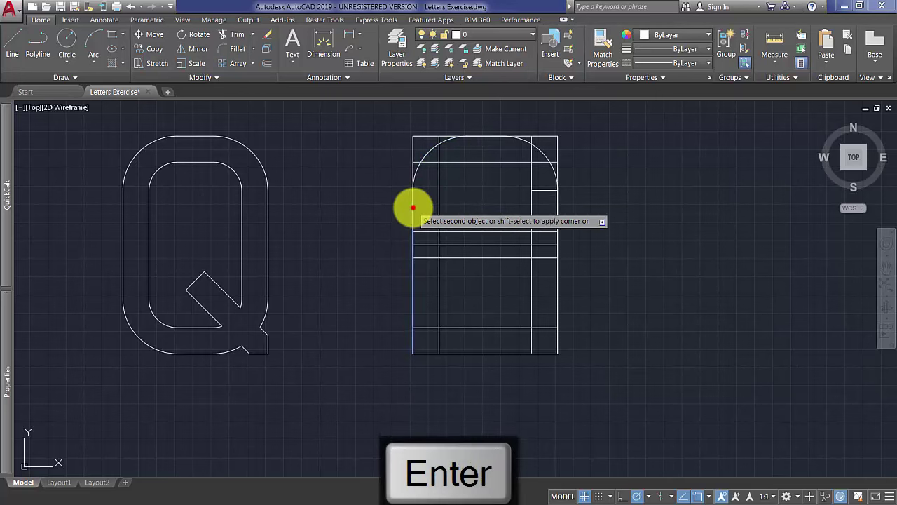
left_click(471, 257)
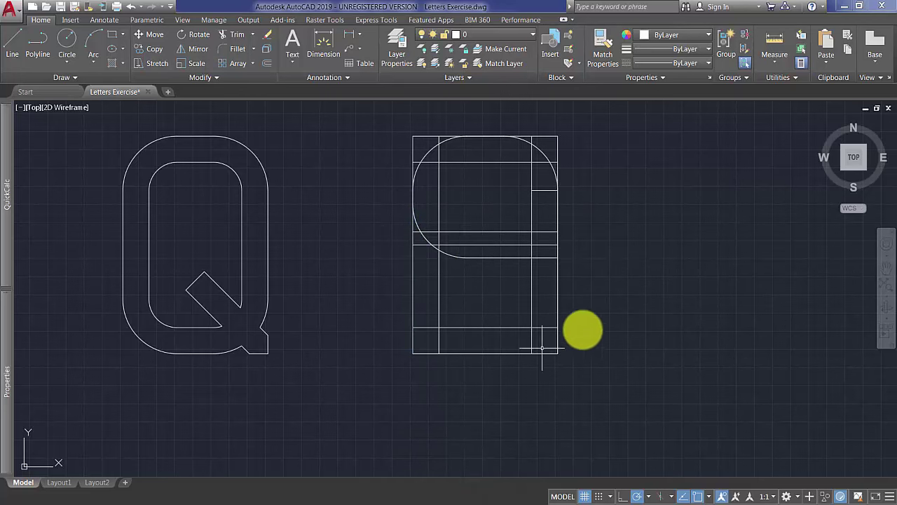
Fillet the outer right side with the middle bar's upper line and with the bottom edge at radius 37.5.
key("Return")
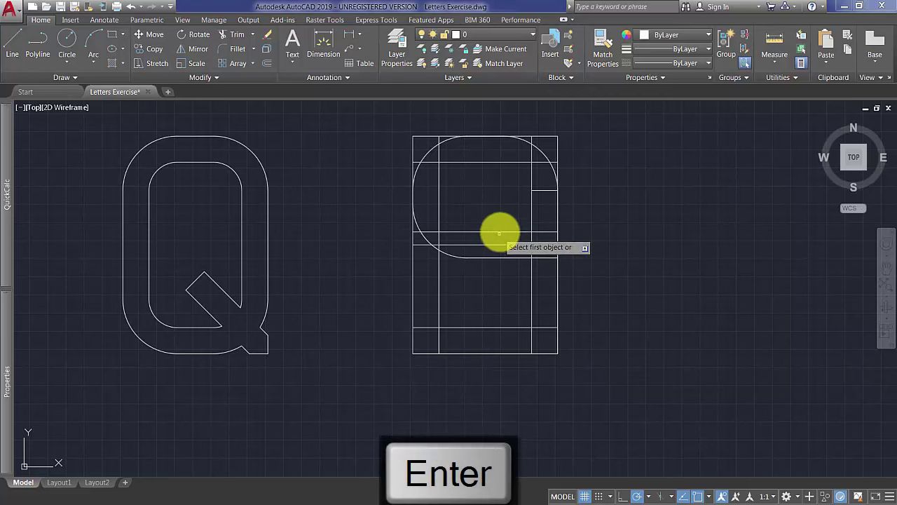
left_click(502, 232)
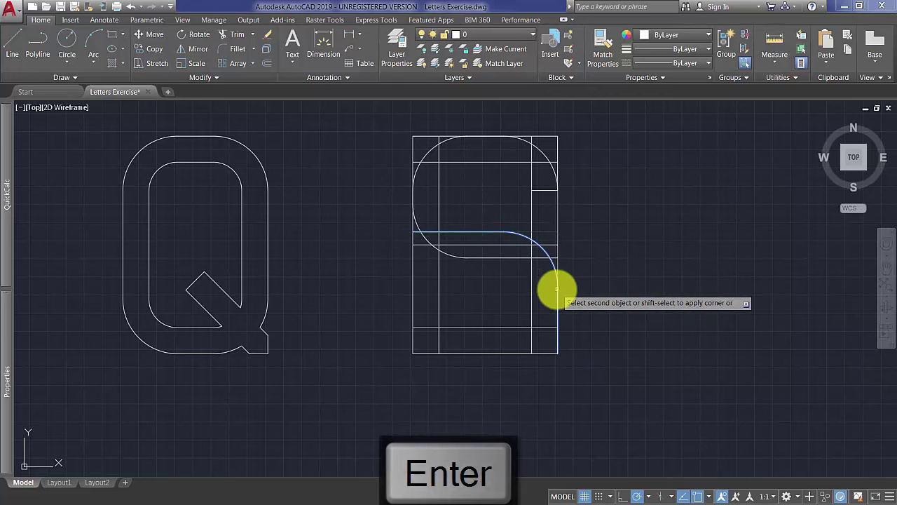
left_click(557, 289)
key("Return")
left_click(558, 298)
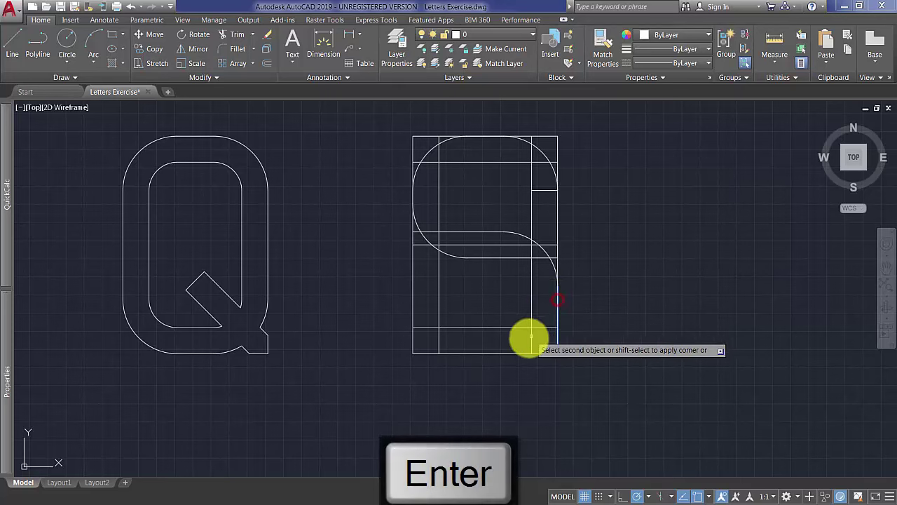
left_click(507, 352)
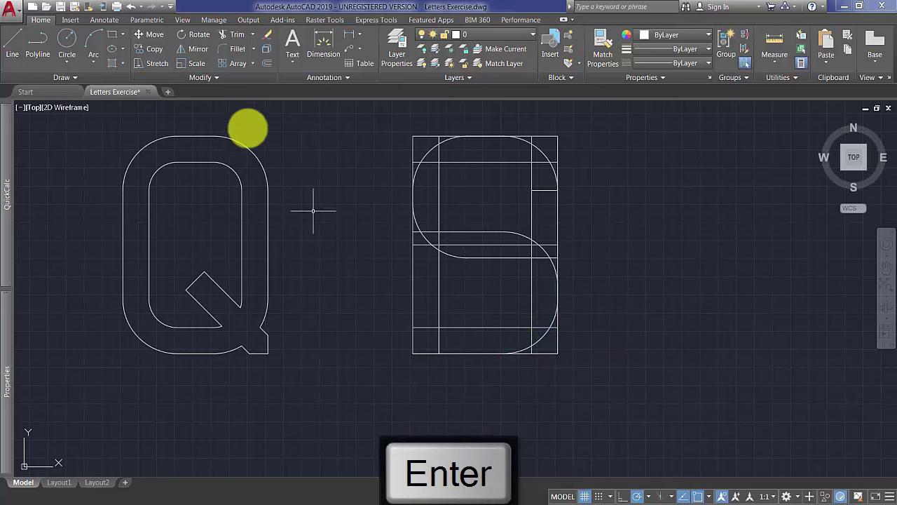
Offset the five outer fillet arcs of the S inward by 18 to form its inner curves.
left_click(266, 49)
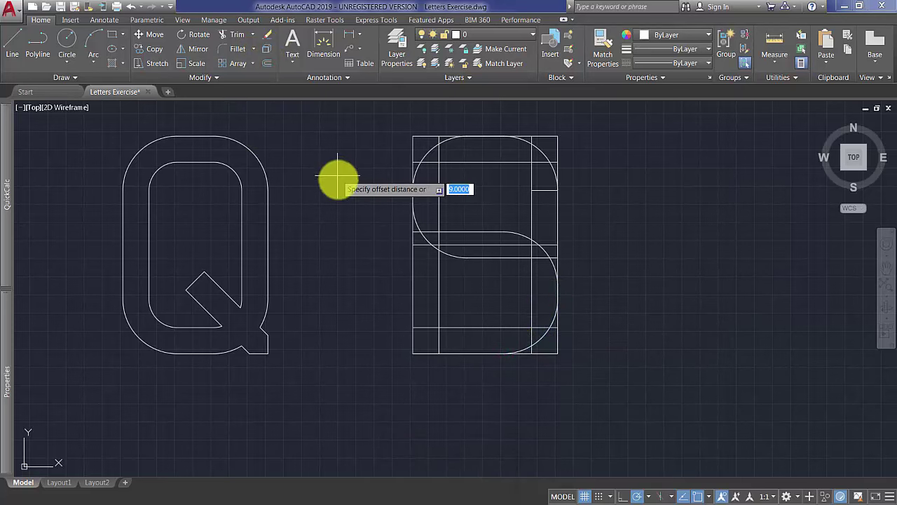
key("Return")
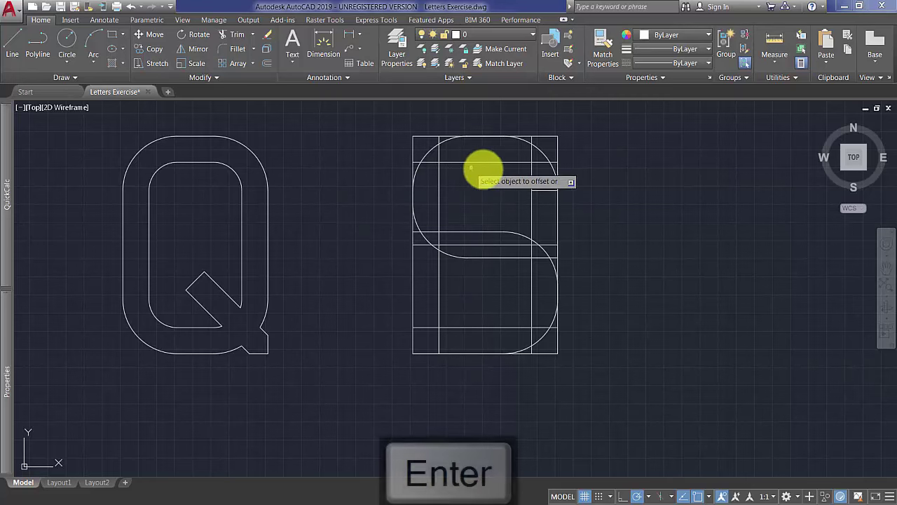
left_click(543, 153)
left_click(505, 188)
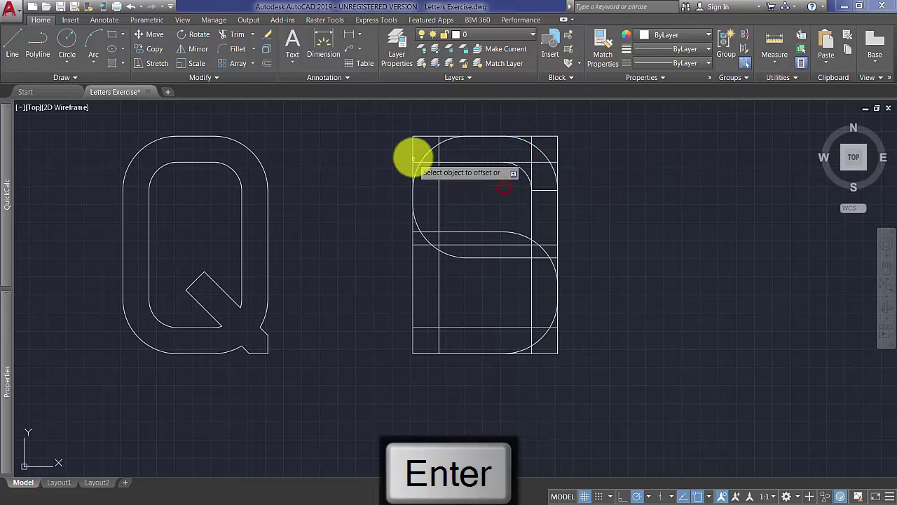
left_click(429, 148)
left_click(465, 178)
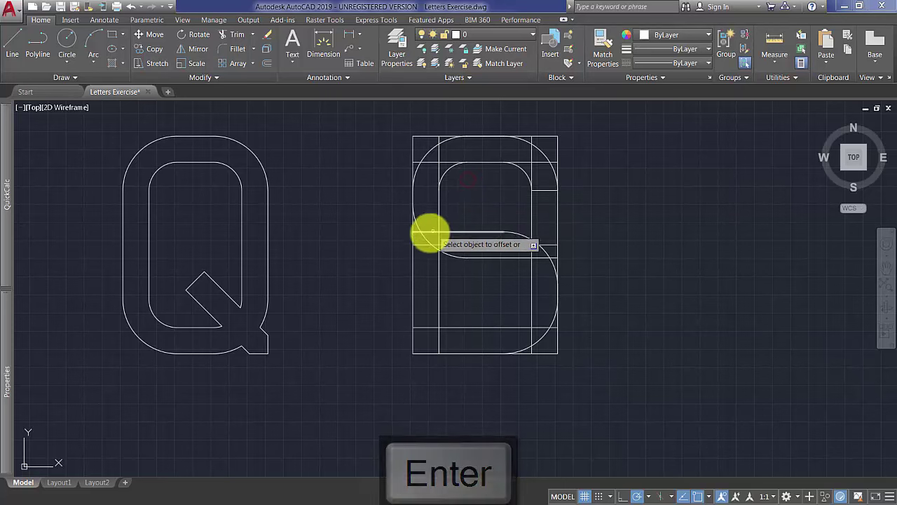
left_click(425, 240)
left_click(489, 202)
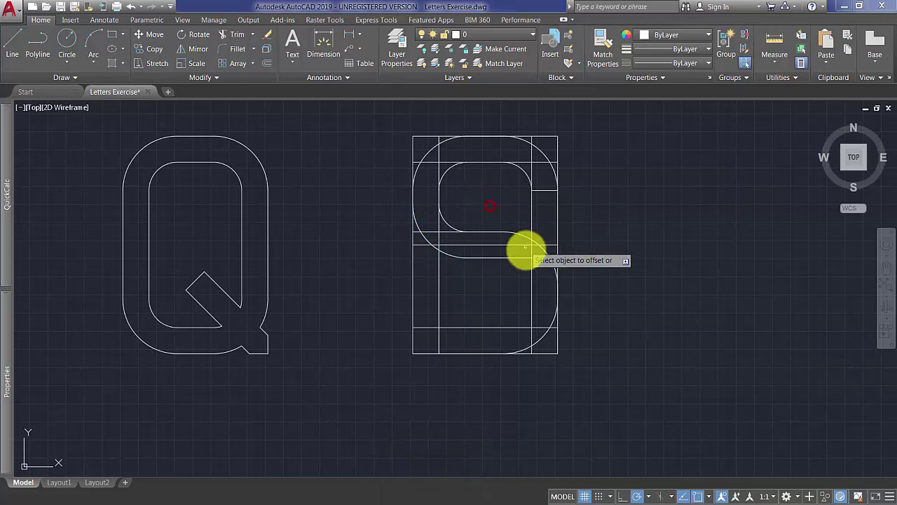
left_click(534, 243)
left_click(502, 296)
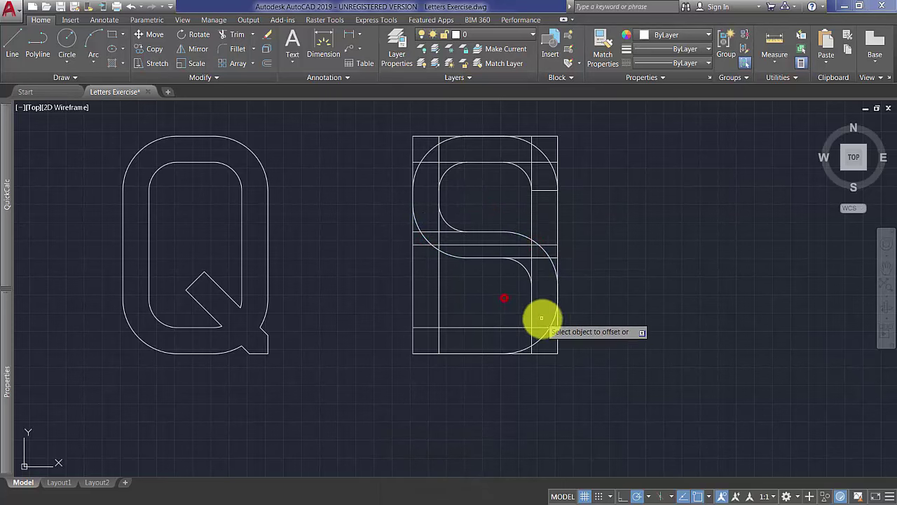
left_click(489, 294)
key("Return")
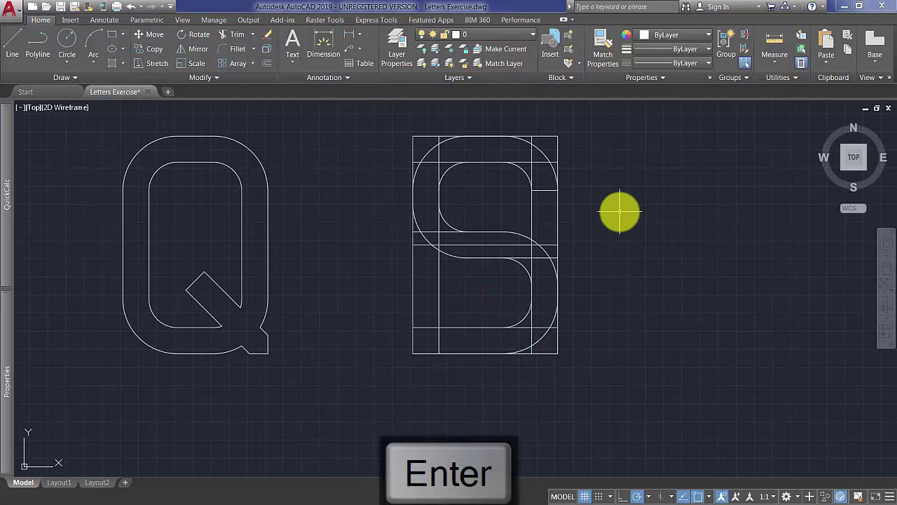
left_click(572, 145)
left_click(638, 184)
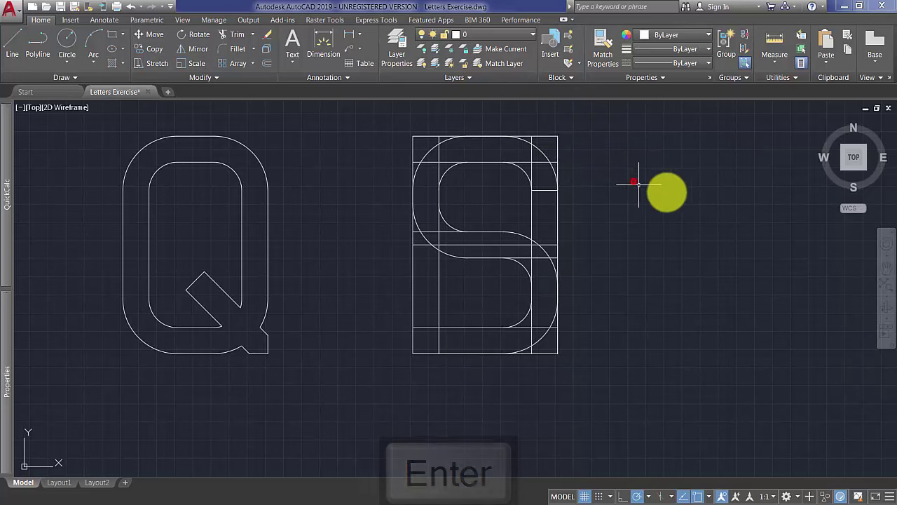
key("Escape")
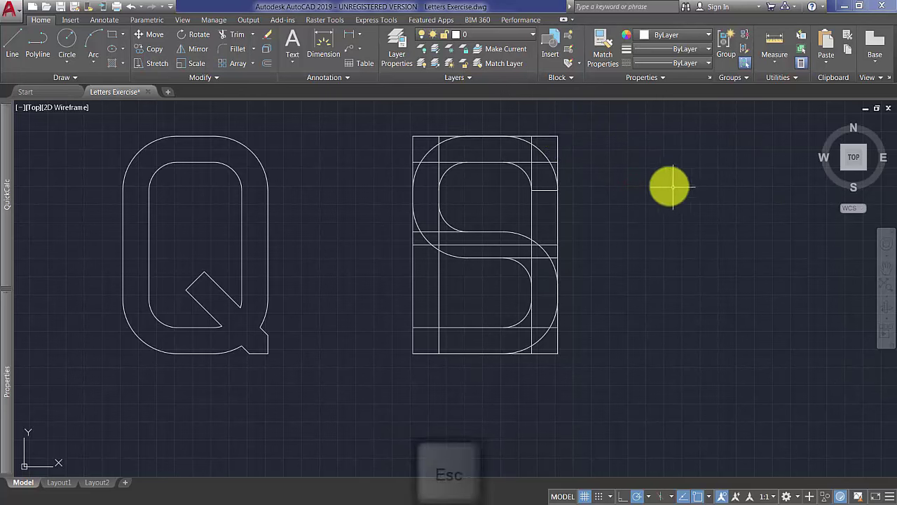
left_click(532, 212)
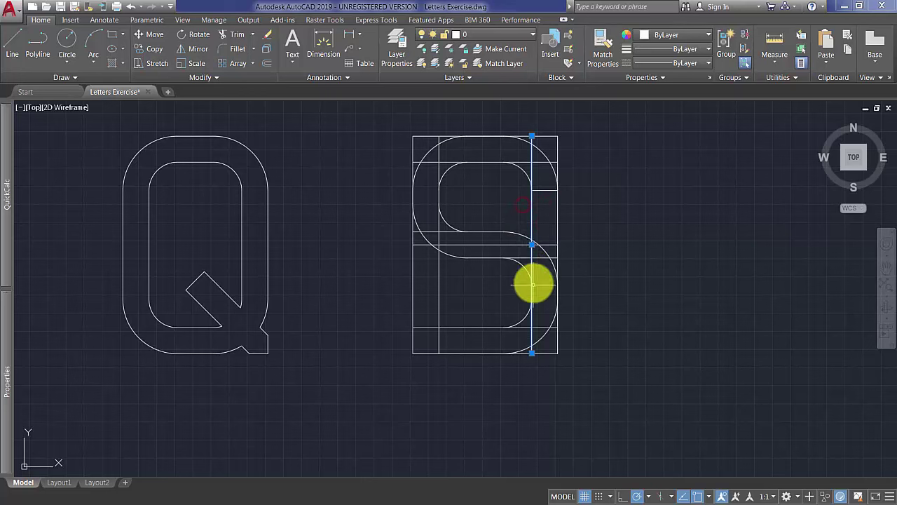
left_click(466, 304)
left_click(426, 286)
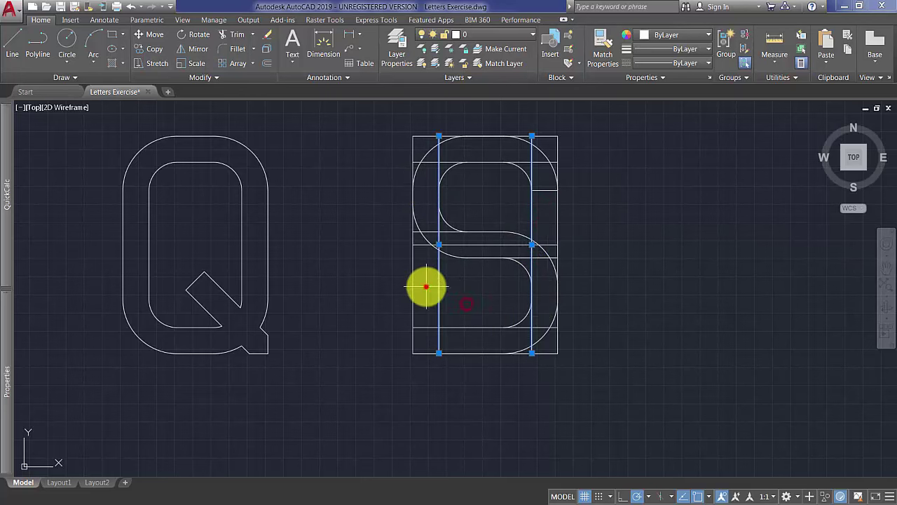
key("Escape")
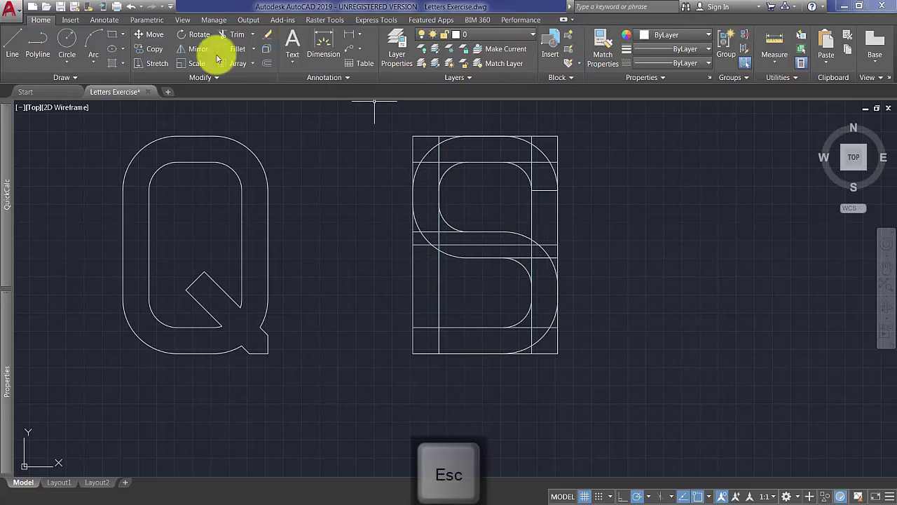
Trim the guide lines outside the S's upper-left outer curve, using all of the S's objects as cutting edges.
left_click(242, 39)
left_click(634, 385)
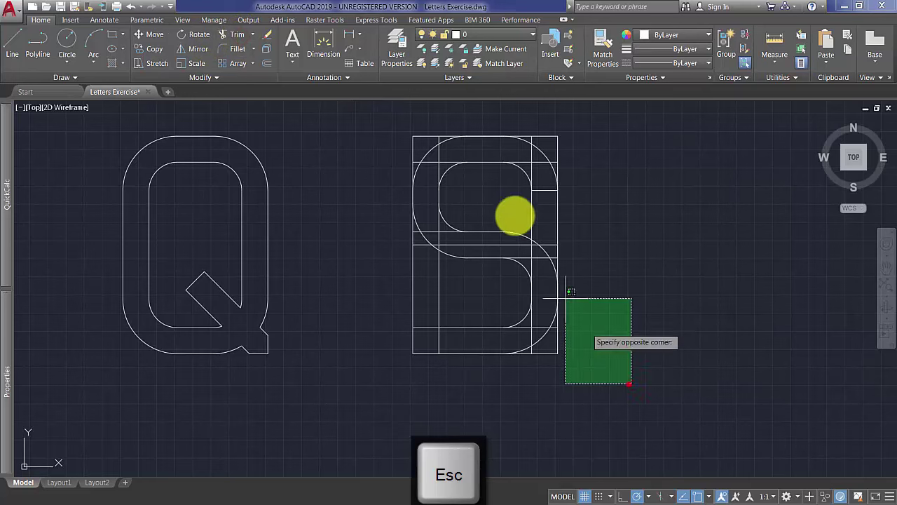
left_click(389, 123)
key("Return")
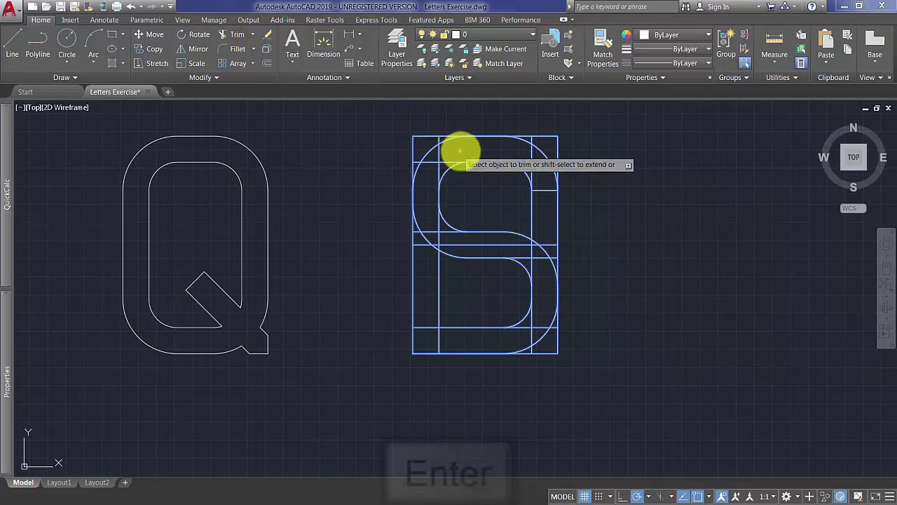
left_click(430, 136)
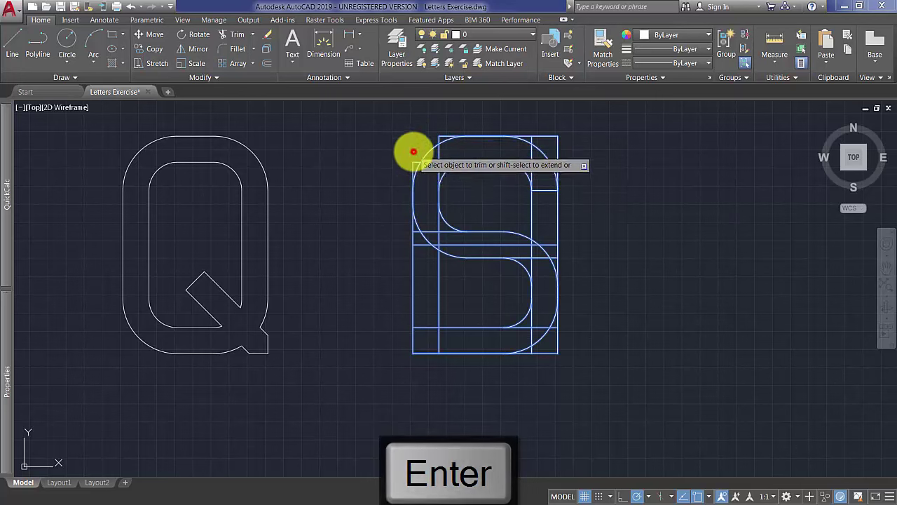
left_click(415, 162)
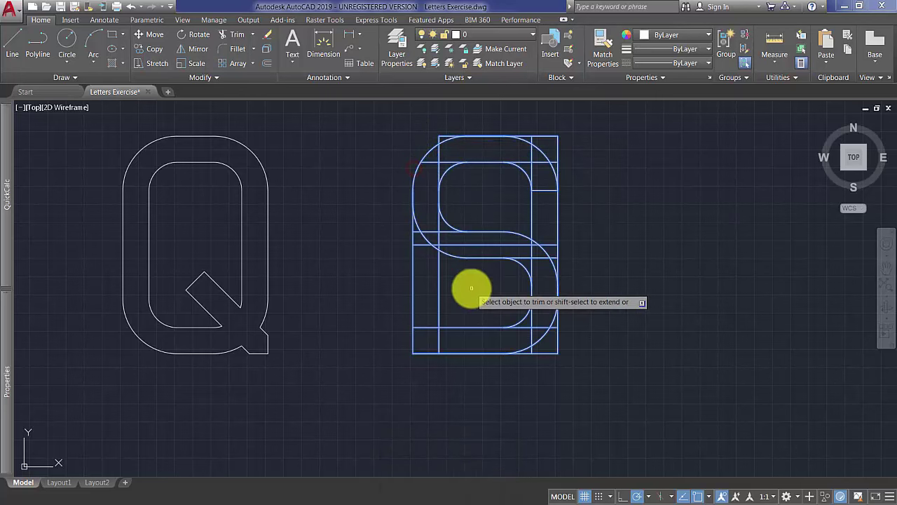
left_click(413, 239)
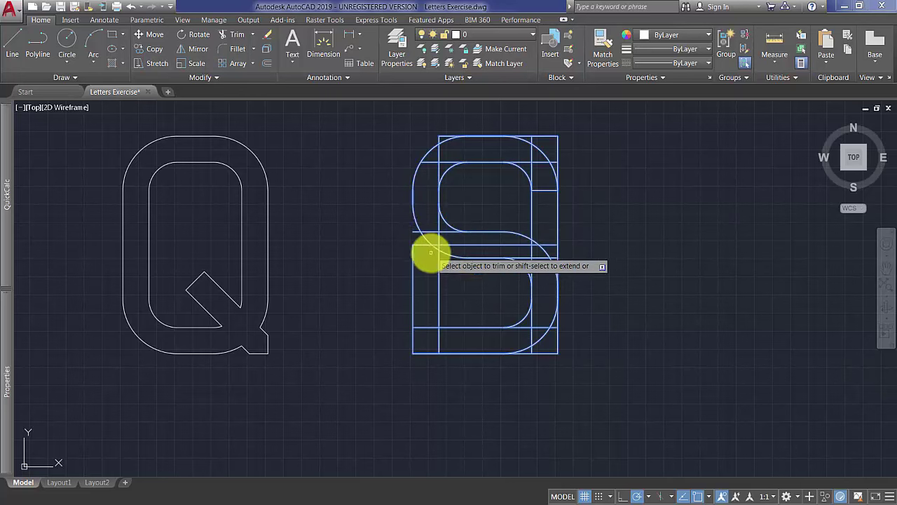
Trim the left side below the middle bar and the construction lines crossing the S's upper-left stroke and middle bar.
left_click(434, 232)
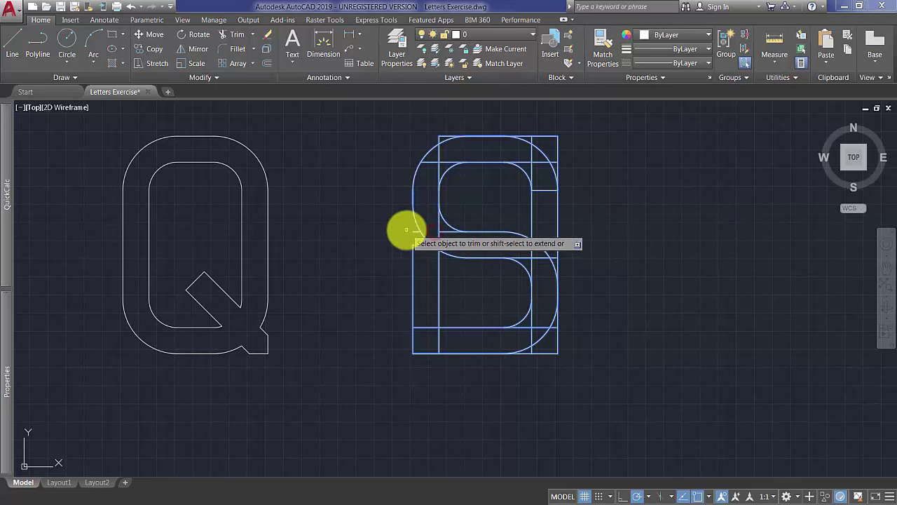
left_click(411, 231)
left_click(415, 231)
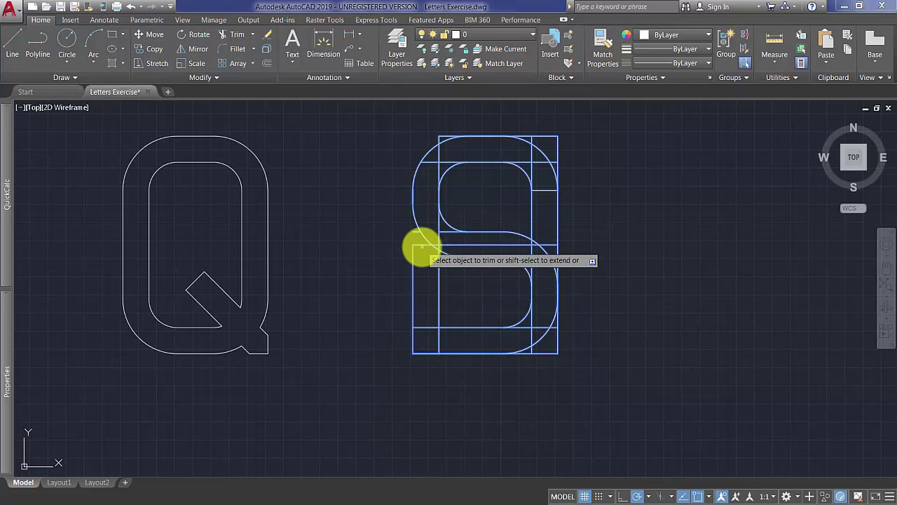
left_click(429, 295)
left_click(395, 273)
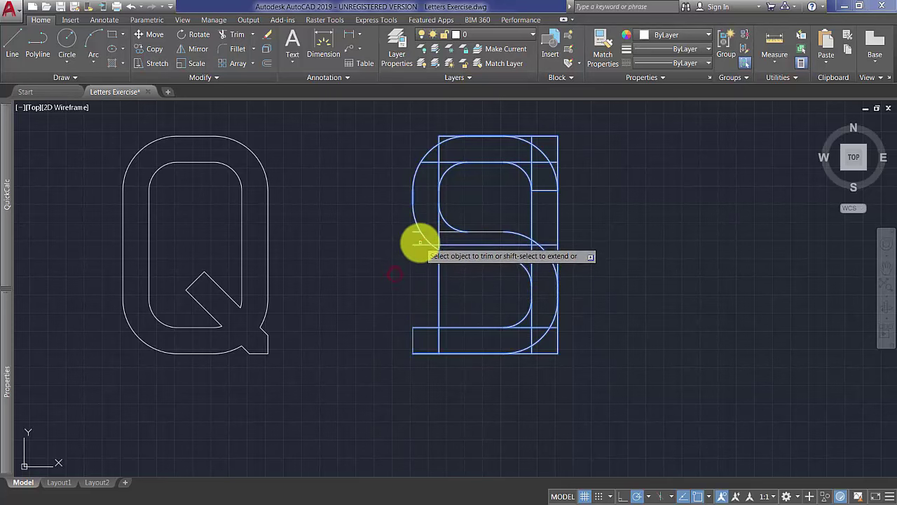
left_click(437, 156)
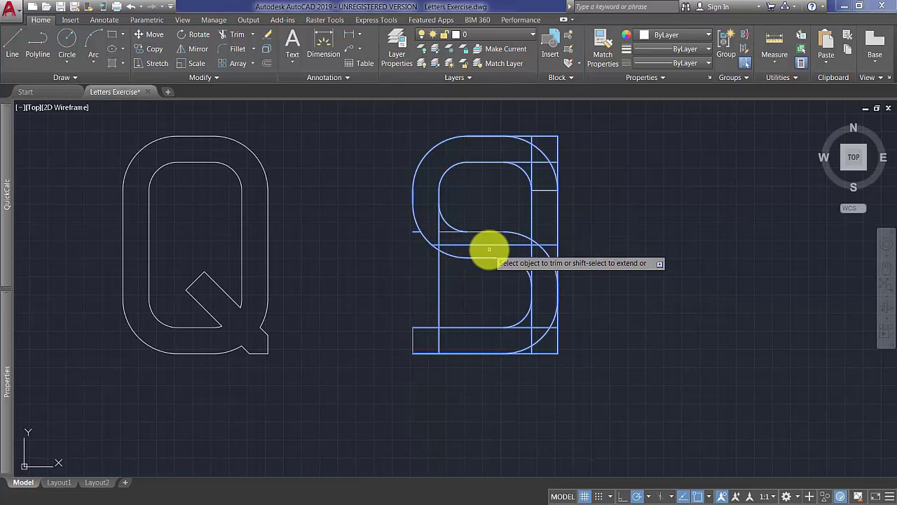
left_click(439, 232)
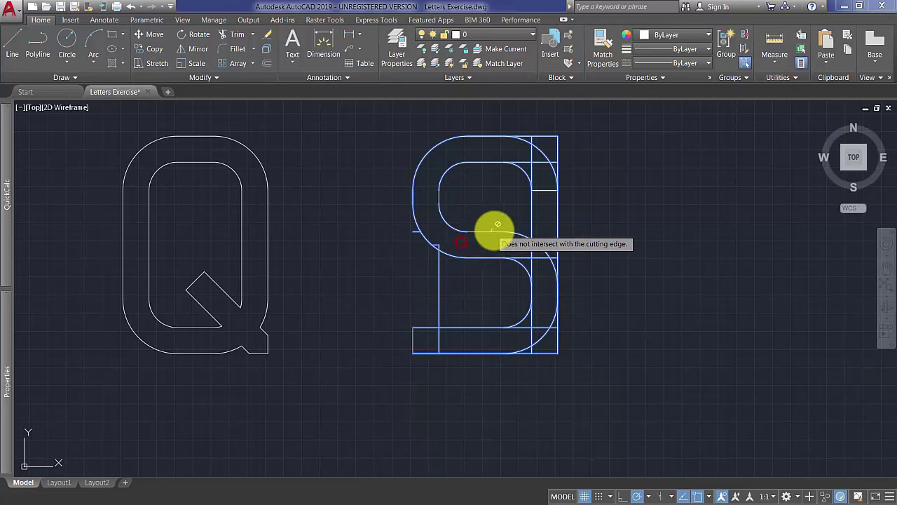
Trim the guide lines inside and outside the S's upper-right curve, above the upper closing line.
left_click(540, 171)
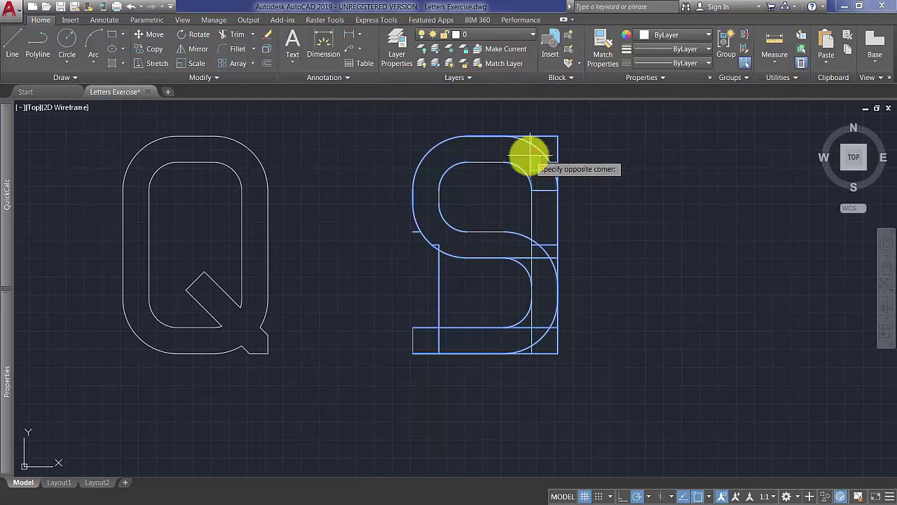
left_click(551, 151)
left_click(551, 133)
left_click(554, 130)
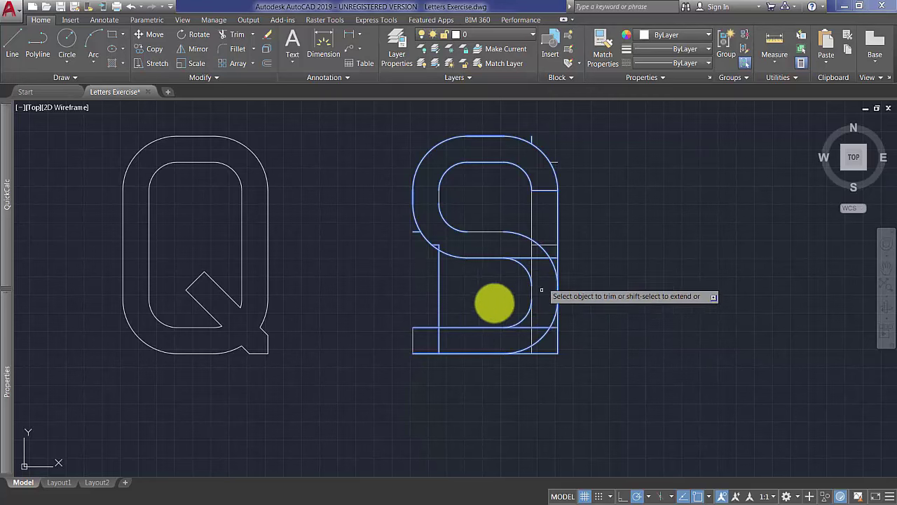
key("Return")
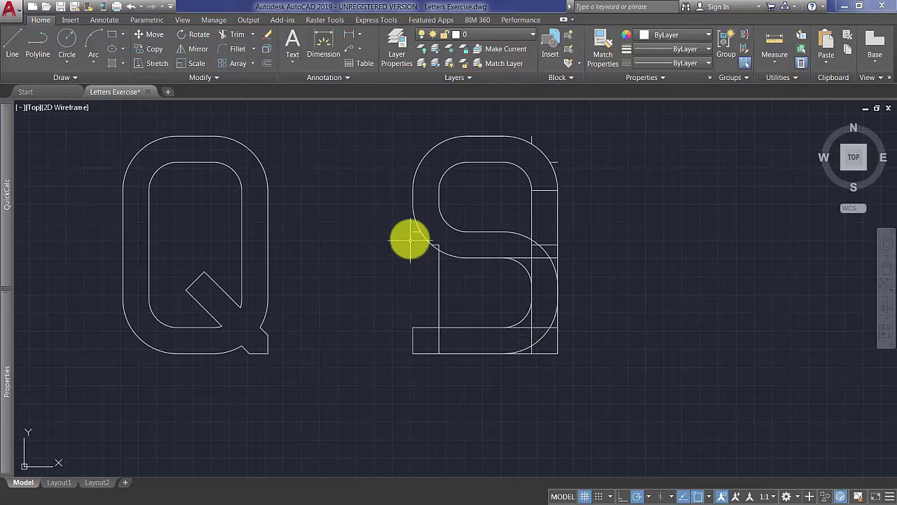
Try to fillet the bottom edge with the short lower-left side line at radius 37.5.
left_click(242, 50)
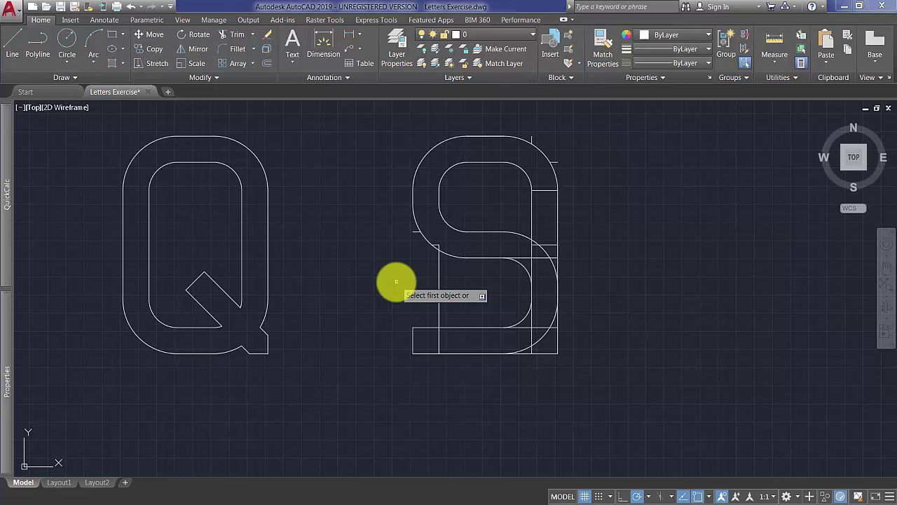
key("Down")
left_click(446, 336)
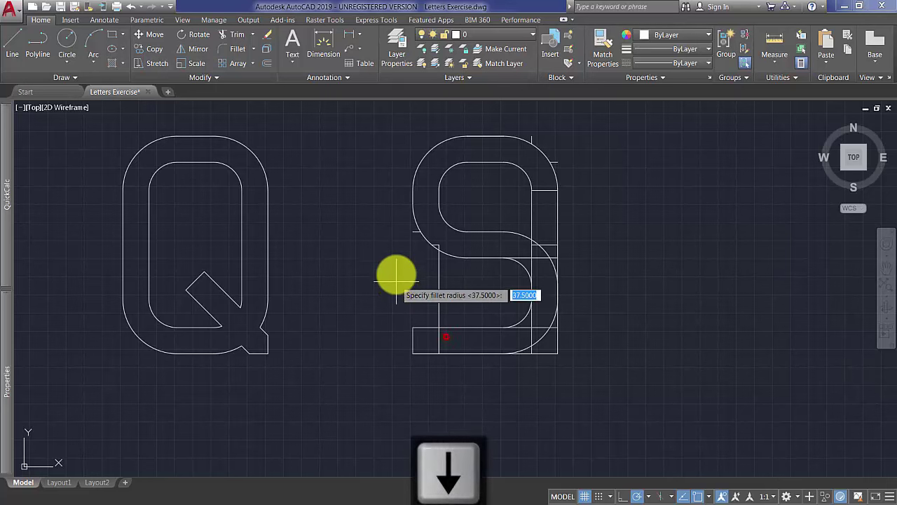
key("Return")
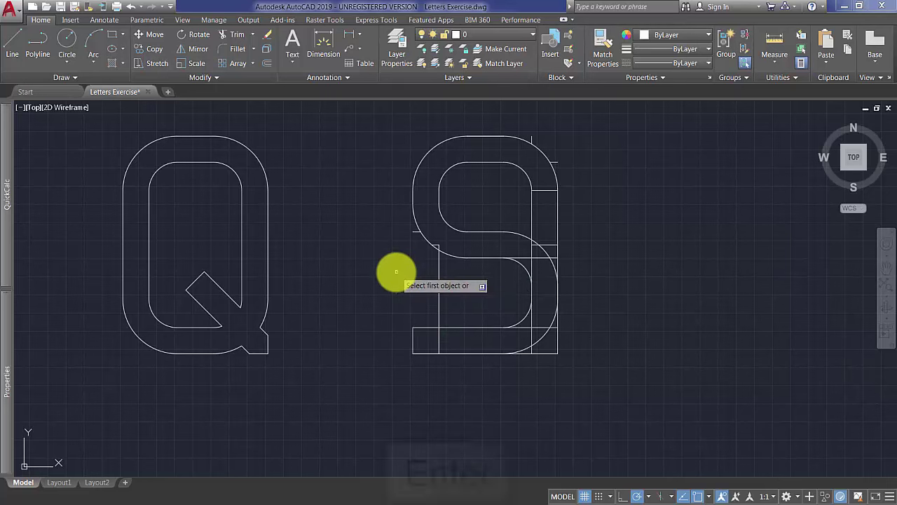
left_click(483, 352)
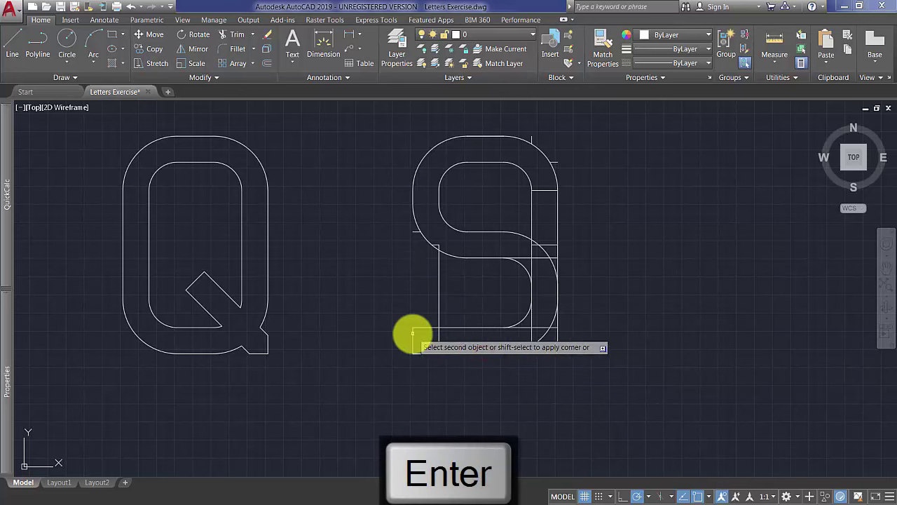
left_click(442, 291)
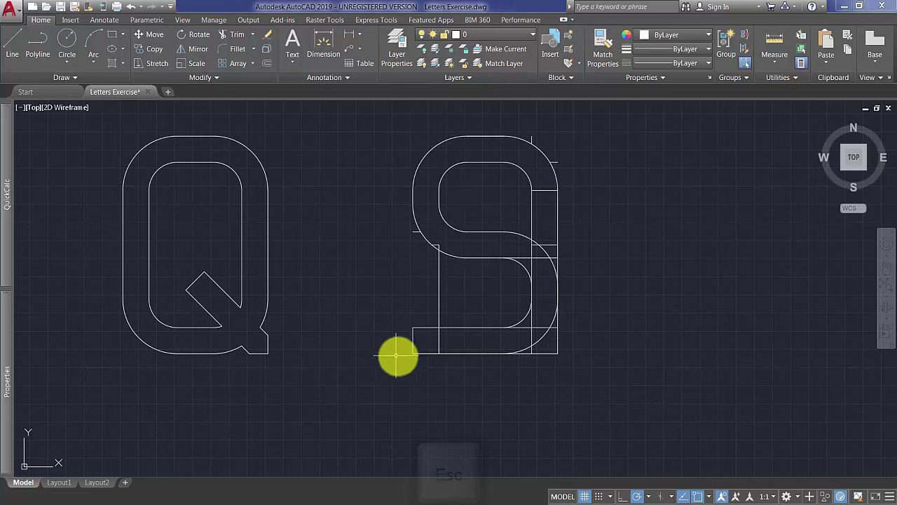
key("Escape")
Stretch the upper end of the short lower-left side line vertically up to near the middle bar.
left_click(387, 334)
left_click(410, 324)
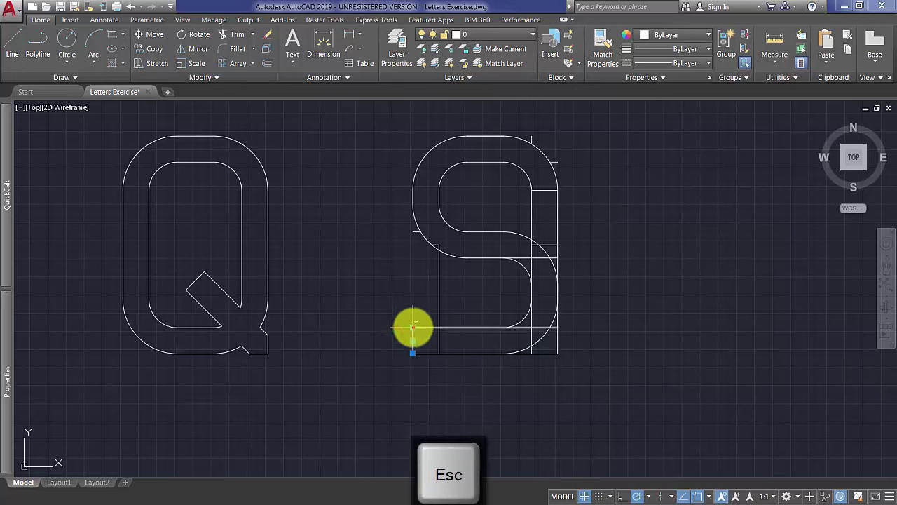
left_click(413, 328)
left_click(413, 260)
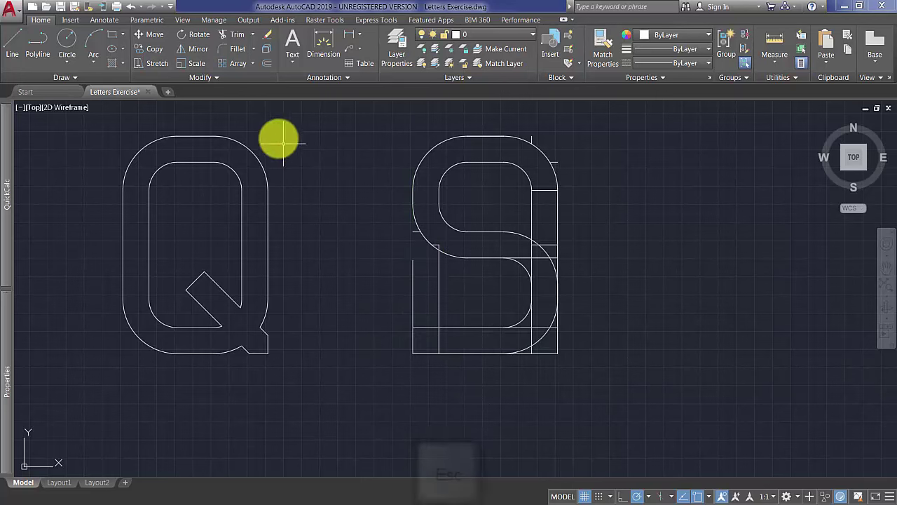
key("Escape")
Fillet the lengthened lower-left side line with the bottom edge at radius 37.5.
left_click(237, 48)
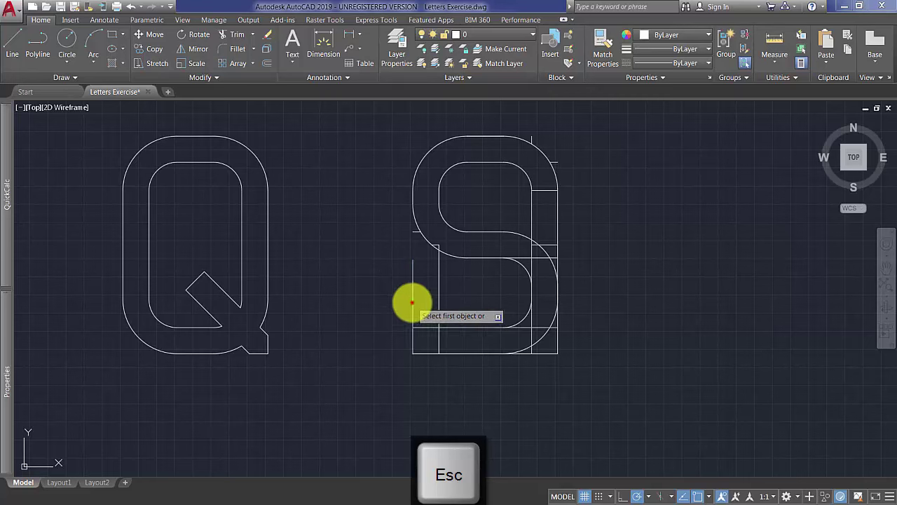
left_click(412, 302)
left_click(475, 353)
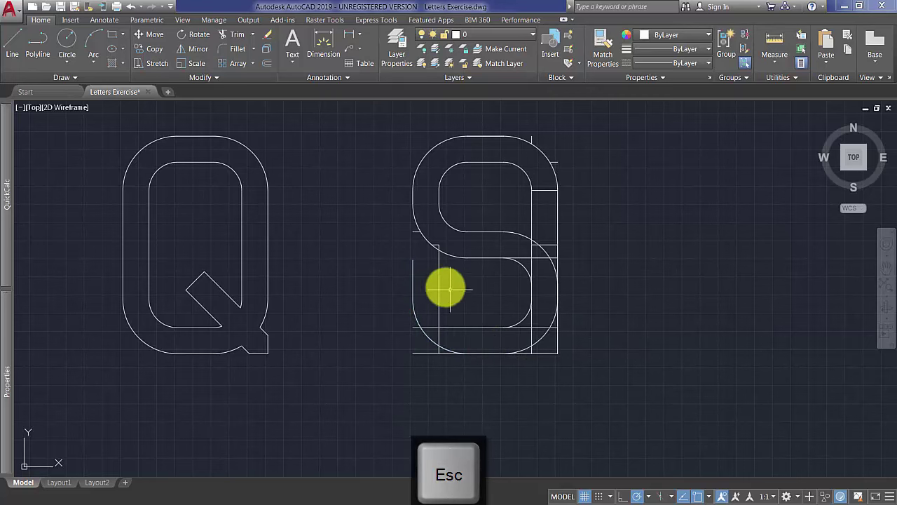
Offset the lower-left fillet arc inward by 18.
left_click(266, 63)
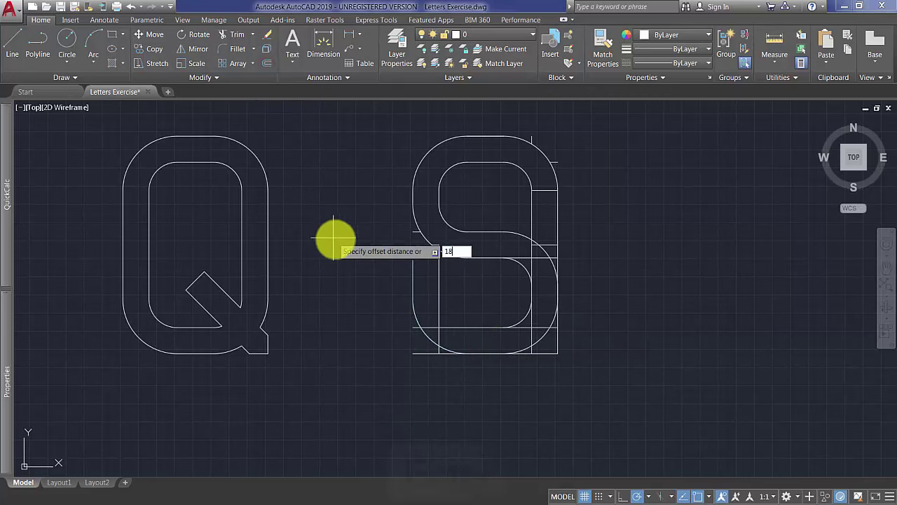
type("18")
key("Return")
left_click(429, 337)
left_click(472, 290)
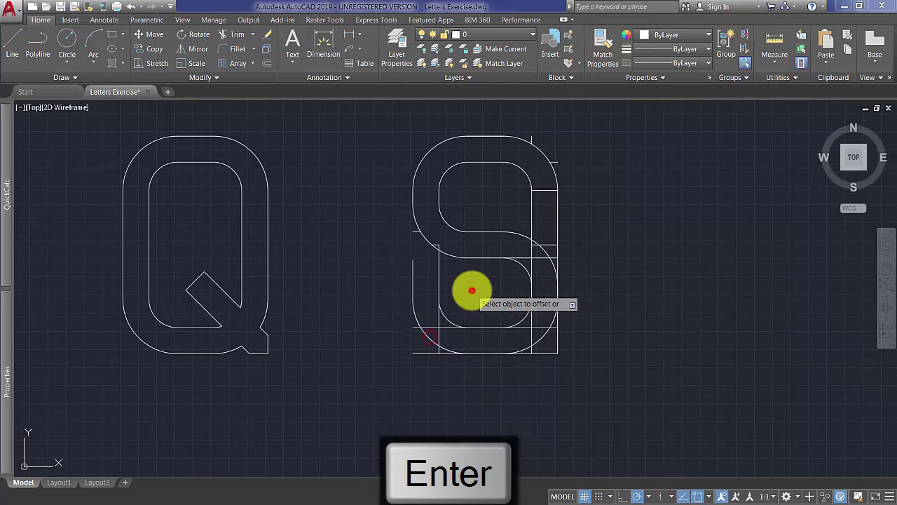
key("Return")
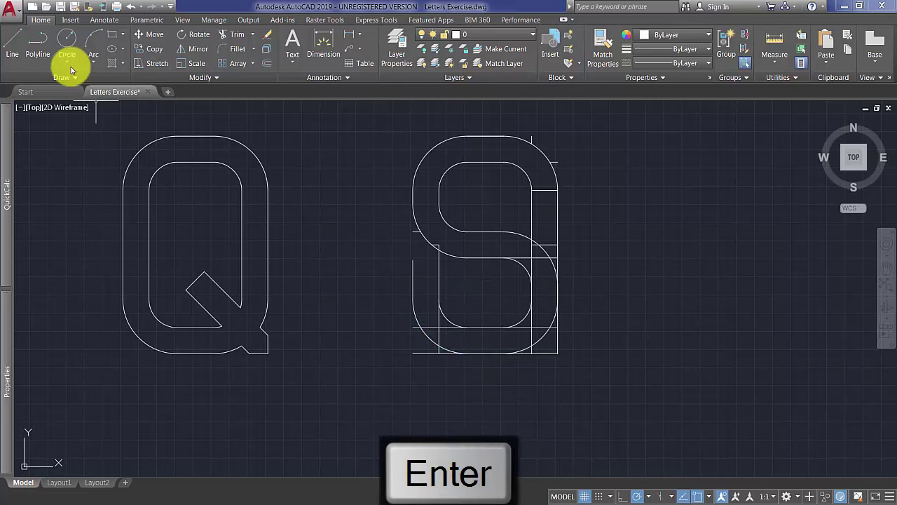
Draw a horizontal closing line from the lower-left outer arc's upper end across to the inner left vertical line.
left_click(14, 42)
left_click(412, 299)
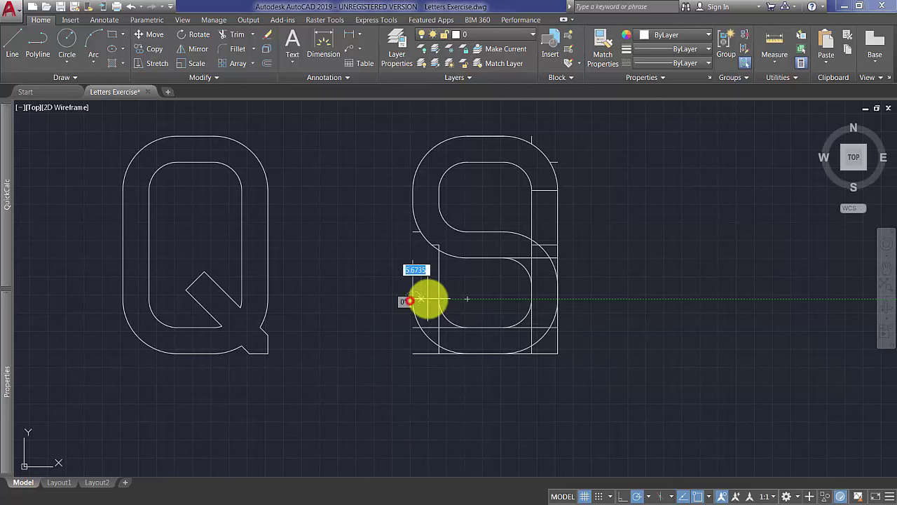
left_click(437, 299)
key("Return")
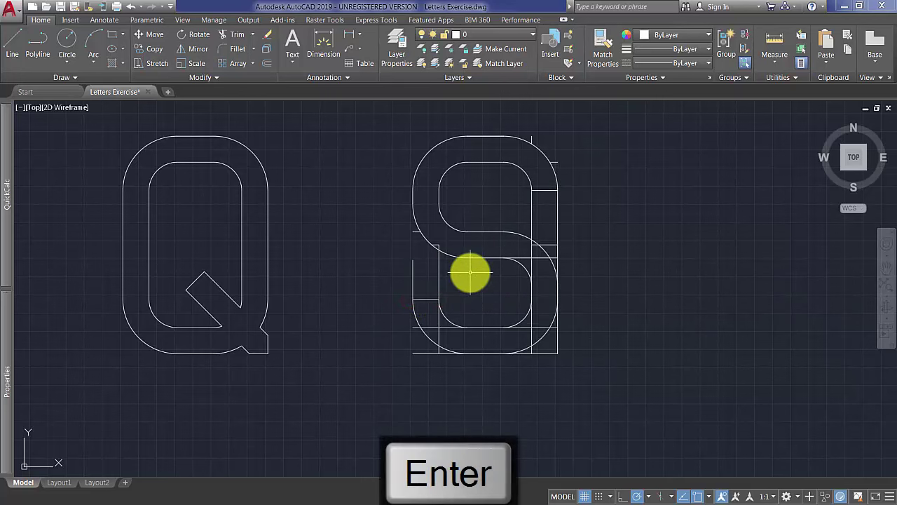
Trim the inner left vertical above the lower closing line and delete the outer left side line above it.
key("Return")
key("Return")
left_click(481, 304)
left_click(390, 290)
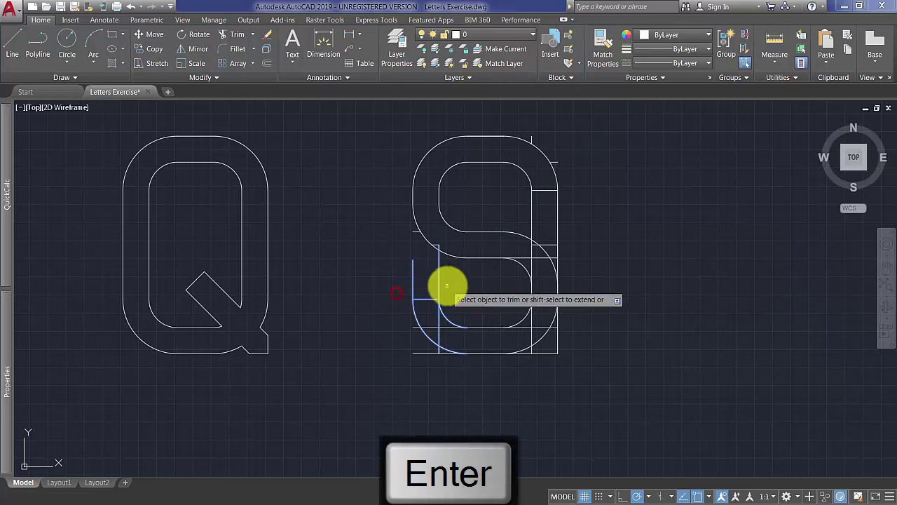
left_click(447, 284)
left_click(400, 278)
left_click(421, 281)
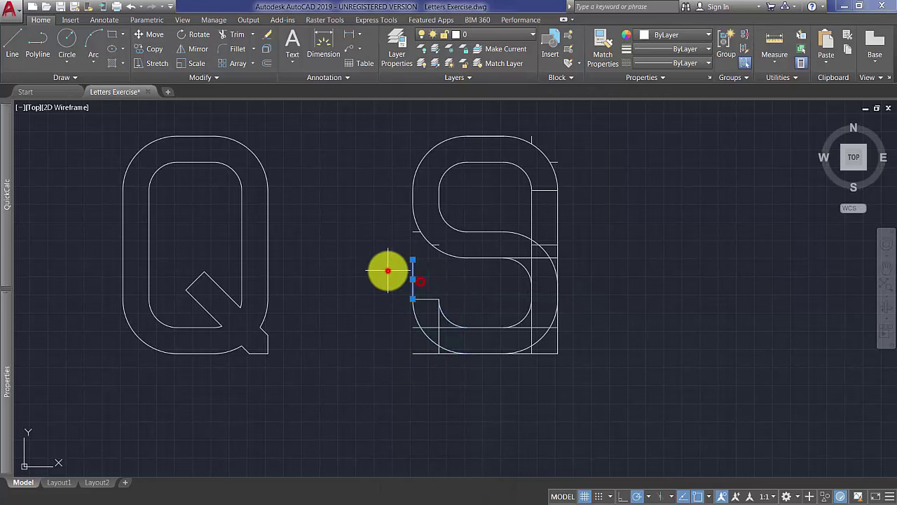
key("Delete")
Delete the leftover line stubs beside the middle bar's left and right ends and outside the upper-right curve.
left_click(387, 216)
left_click(459, 265)
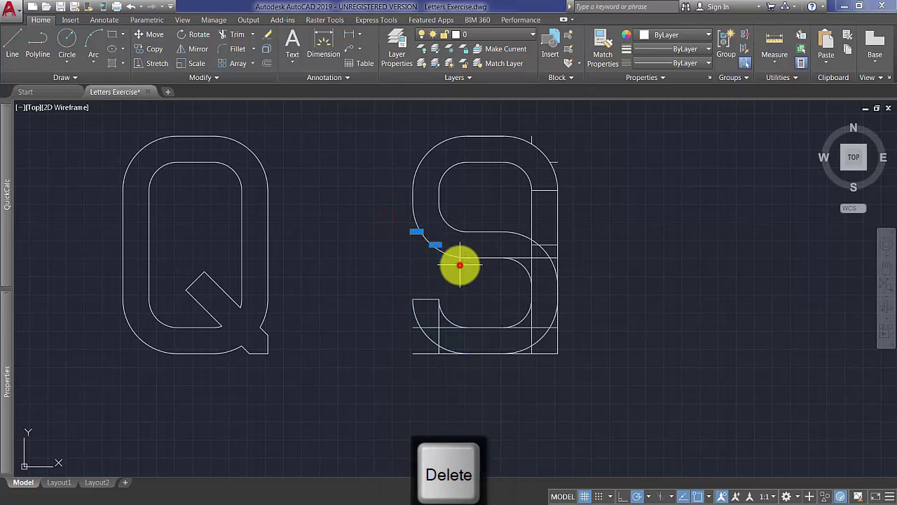
left_click(514, 126)
left_click(578, 171)
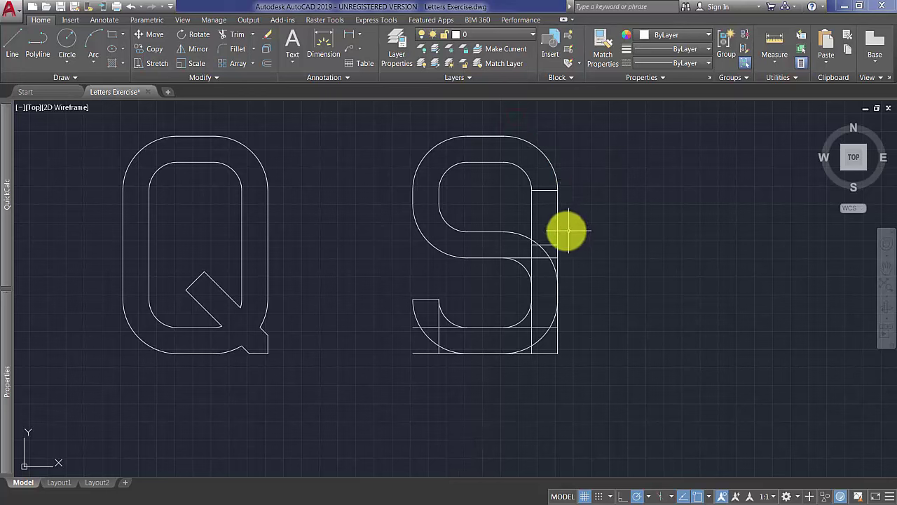
key("Delete")
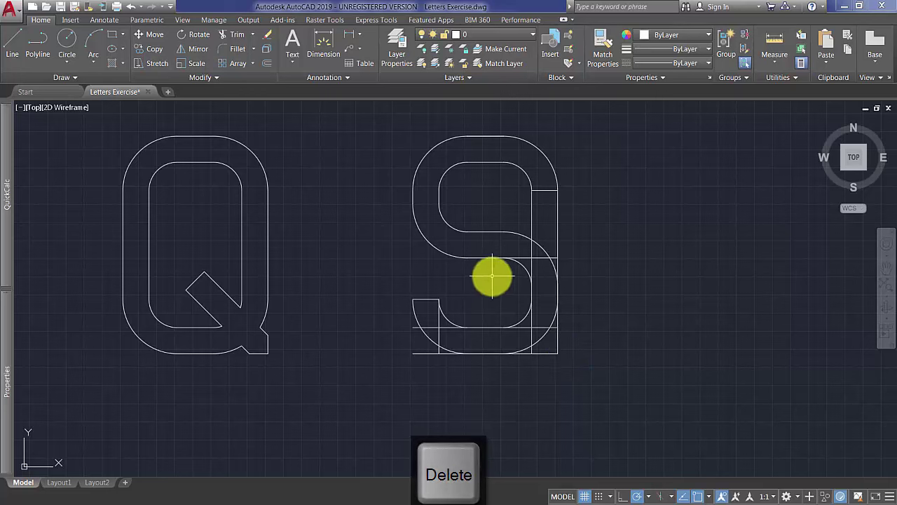
Trim the S's bottom line, lower inner horizontal and inner left vertical around the lower-left outer arc.
key("Return")
key("Return")
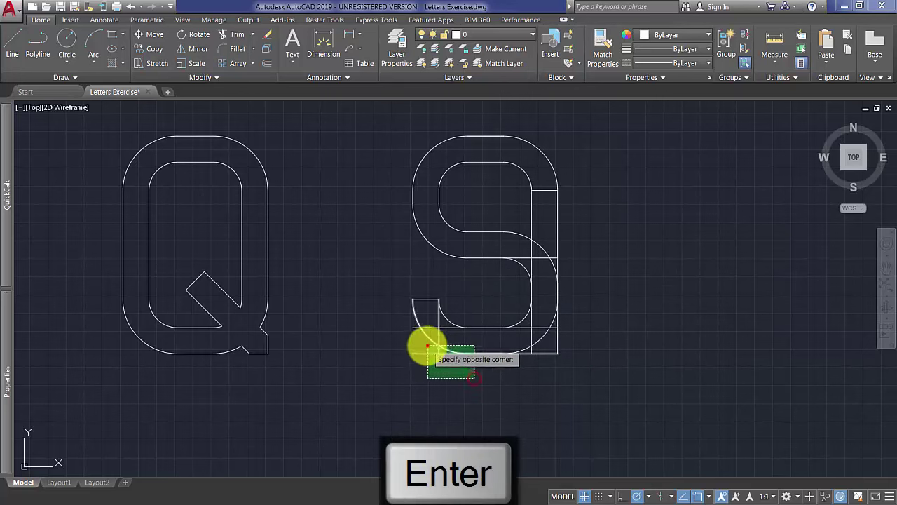
left_click(424, 355)
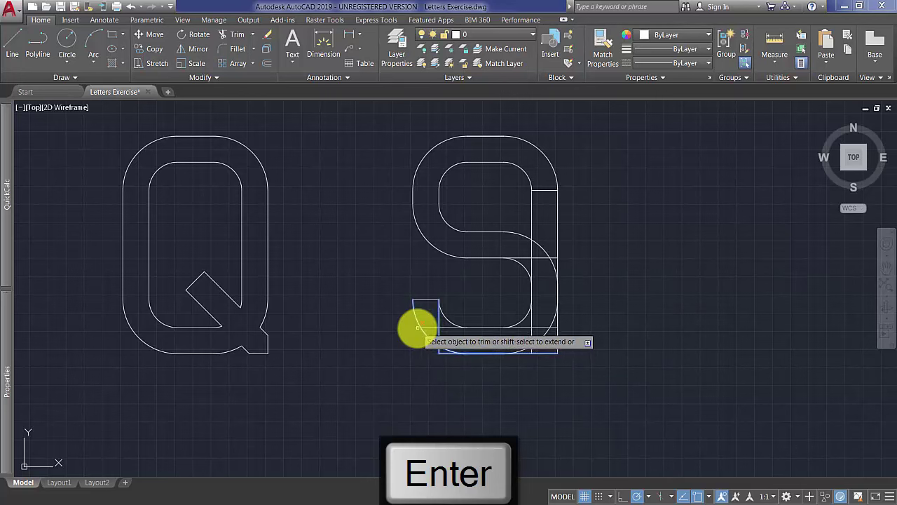
left_click(436, 326)
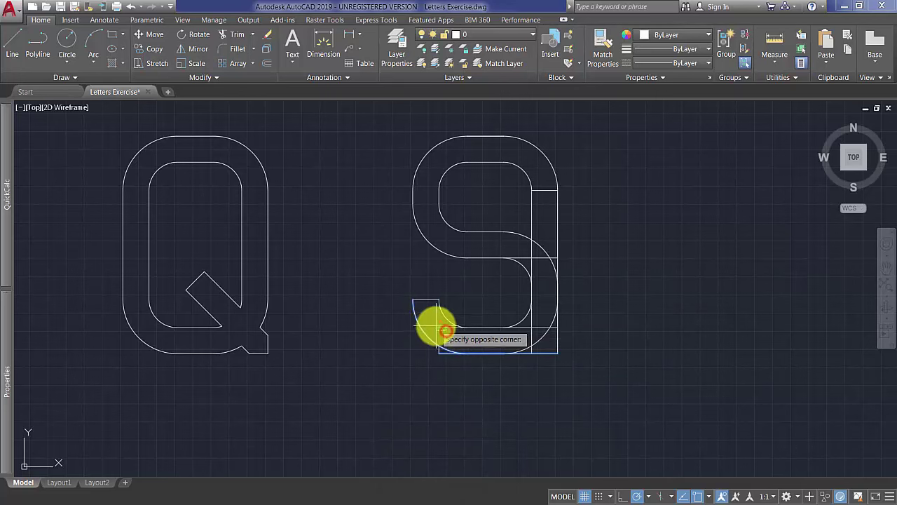
left_click(441, 354)
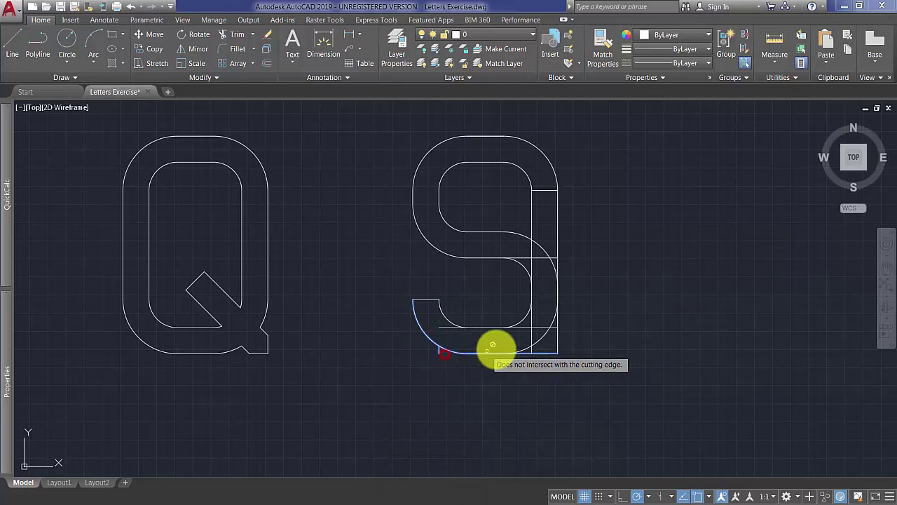
left_click(563, 348)
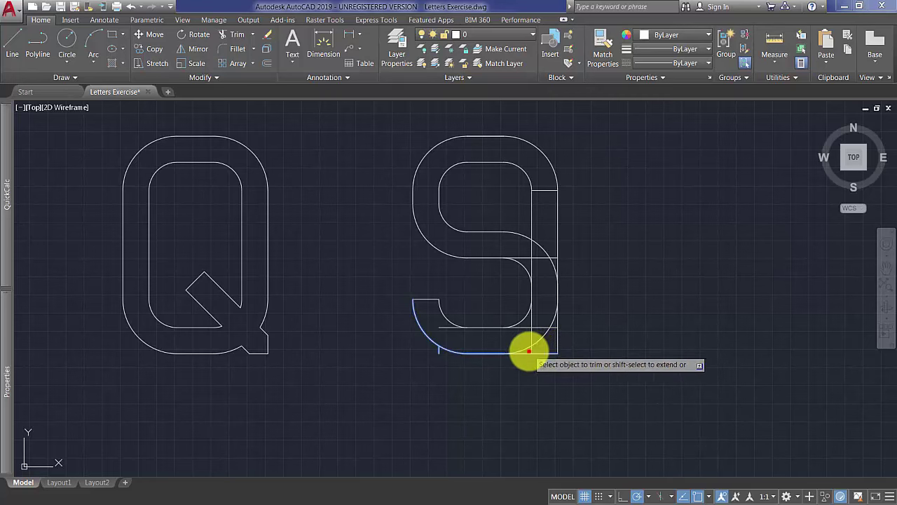
key("Return")
Trim the S's inner right vertical below the upper closing line and the lower inner horizontal's excess beyond both inner fillet arcs.
key("Return")
left_click(635, 380)
left_click(430, 168)
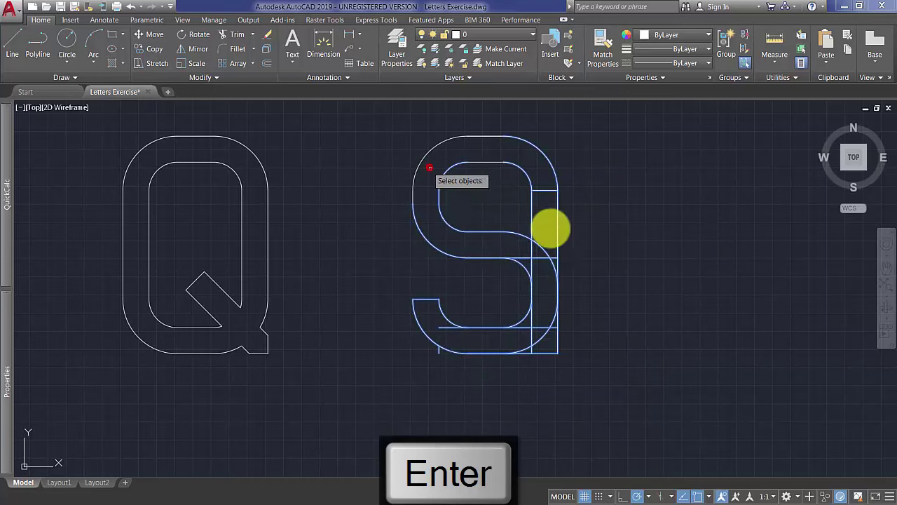
key("Return")
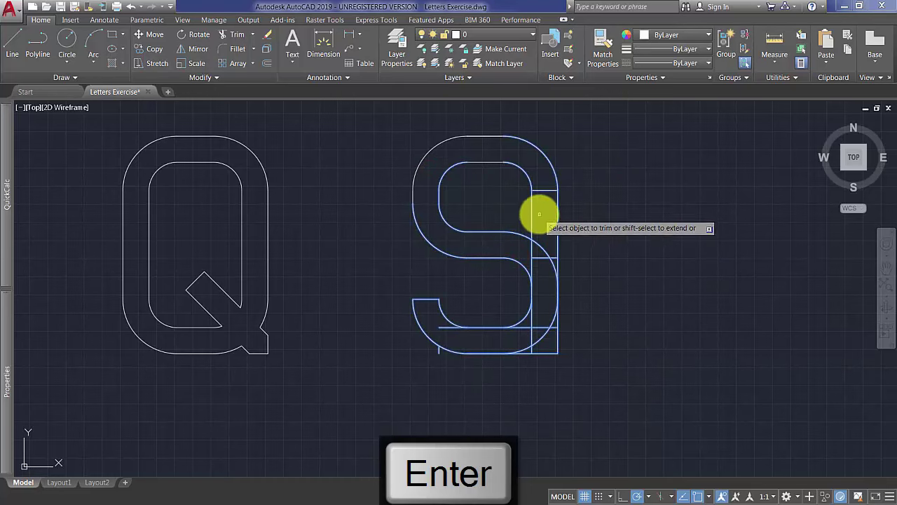
left_click(526, 202)
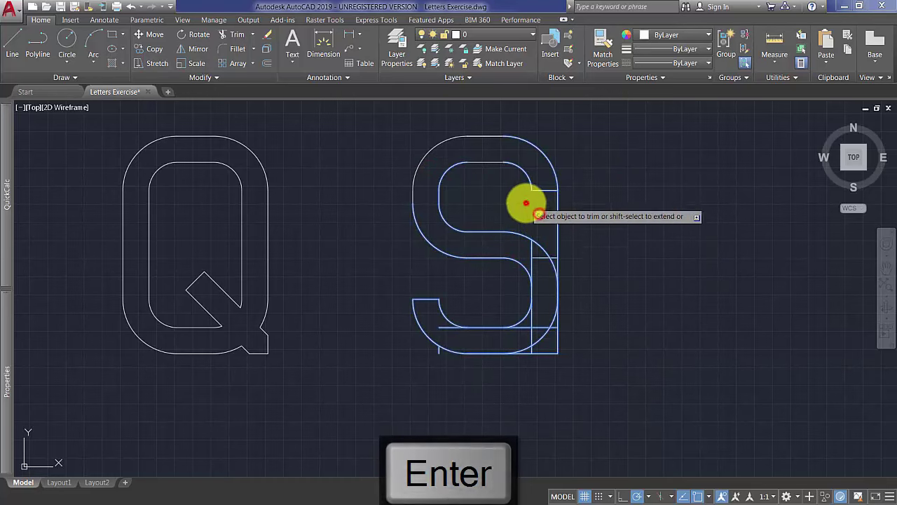
left_click(532, 259)
left_click(531, 319)
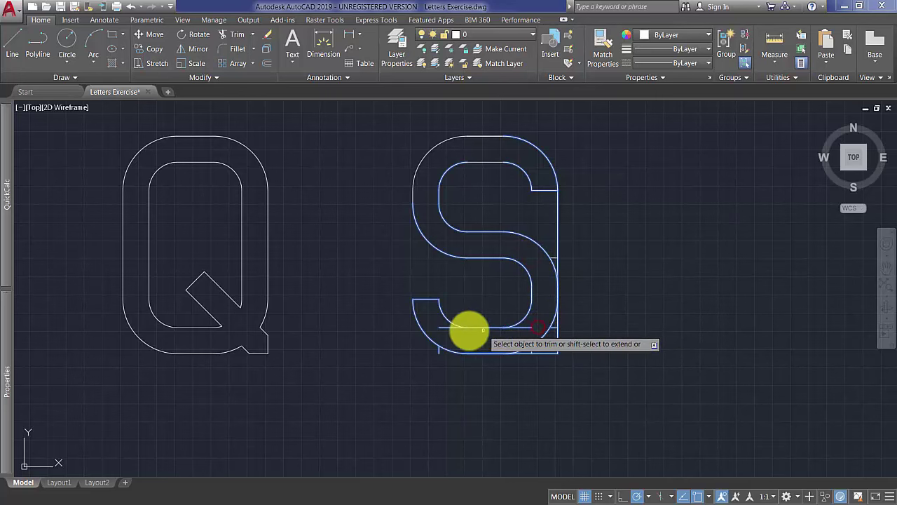
left_click(449, 327)
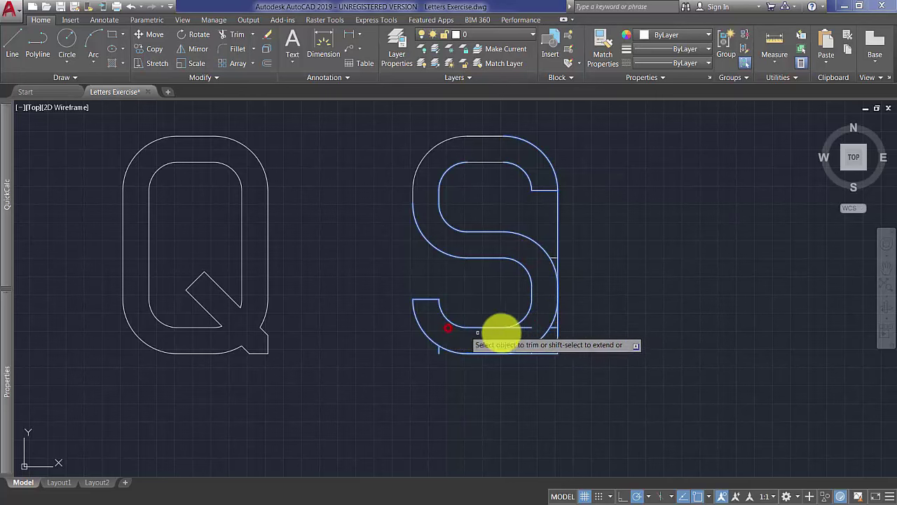
left_click(526, 328)
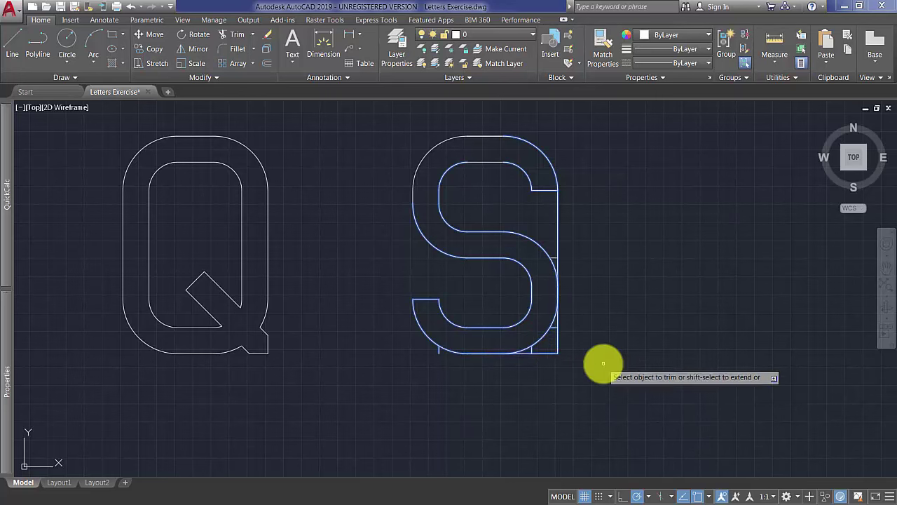
Trim the square lower-right corner outside the outer curve and the outer right vertical below the upper closing line.
left_click(602, 364)
left_click(561, 344)
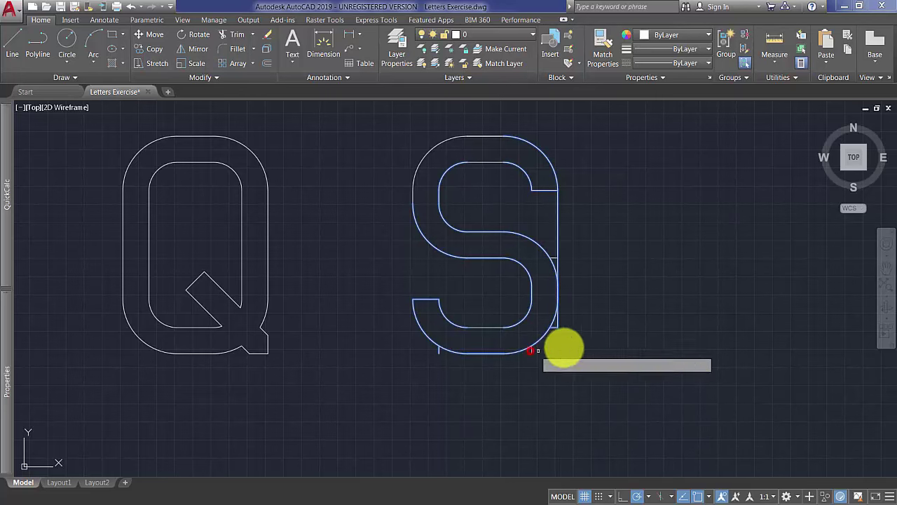
left_click(573, 348)
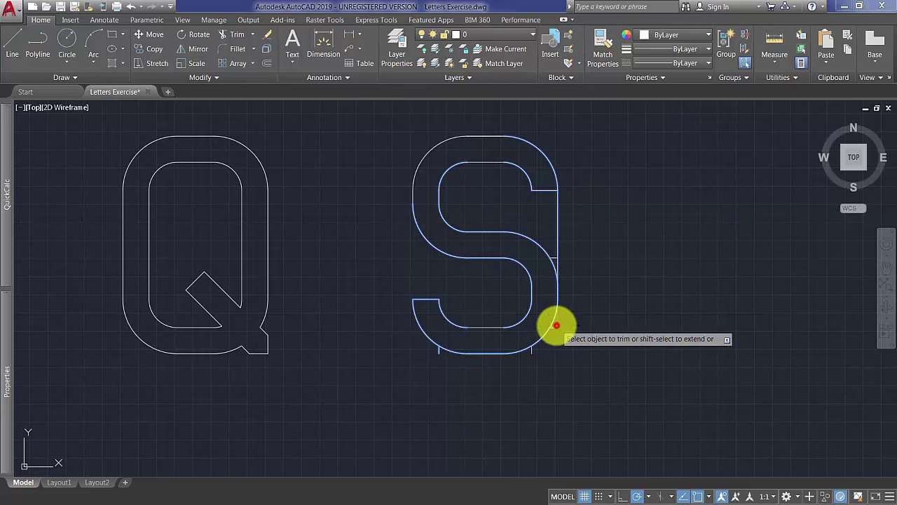
left_click(555, 251)
key("Return")
Delete the leftover line stubs along the S's lower right side and beneath its two bottom outer arcs.
left_click(542, 237)
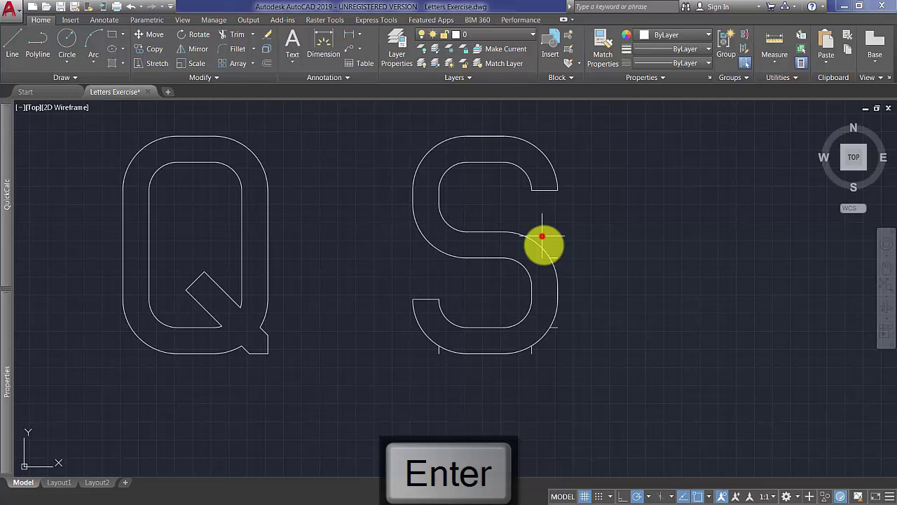
left_click(568, 347)
key("Delete")
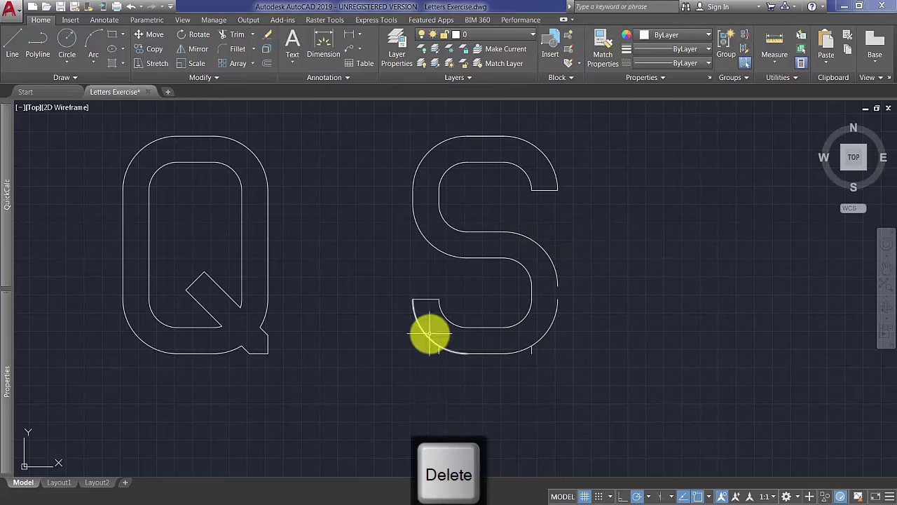
left_click(429, 335)
left_click(511, 353)
left_click(518, 334)
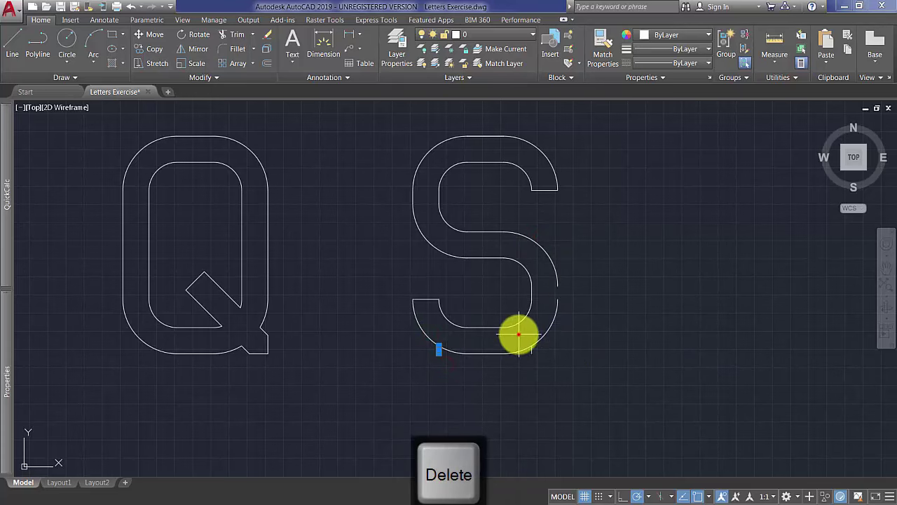
left_click(547, 373)
key("Delete")
Draw a short vertical line closing the gap between the two outer arcs on the S's lower right side.
left_click(14, 42)
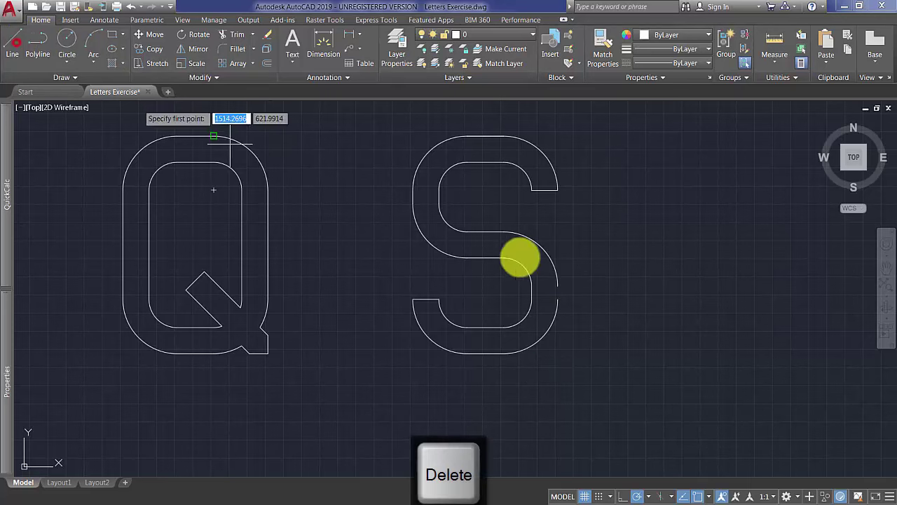
left_click(555, 300)
key("Return")
scroll(651, 348, "down", 3)
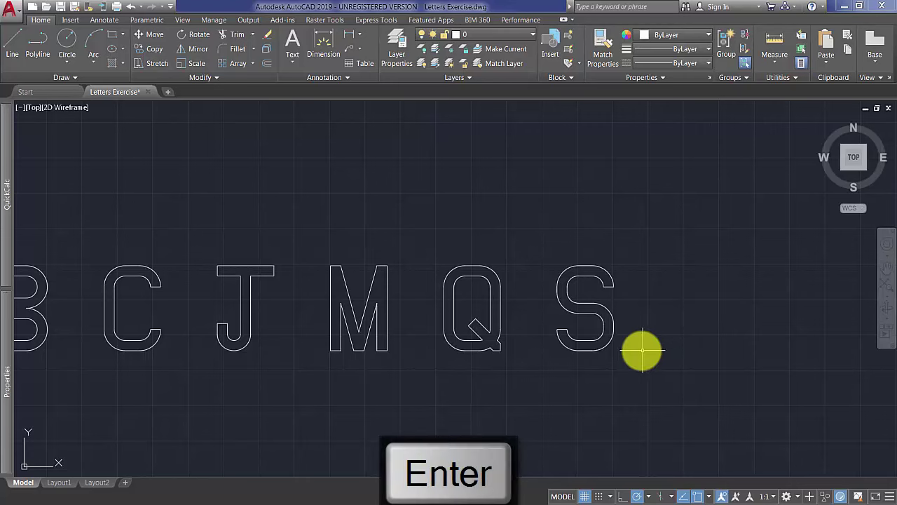
scroll(631, 351, "down", 2)
middle_click_drag(531, 381, 593, 333)
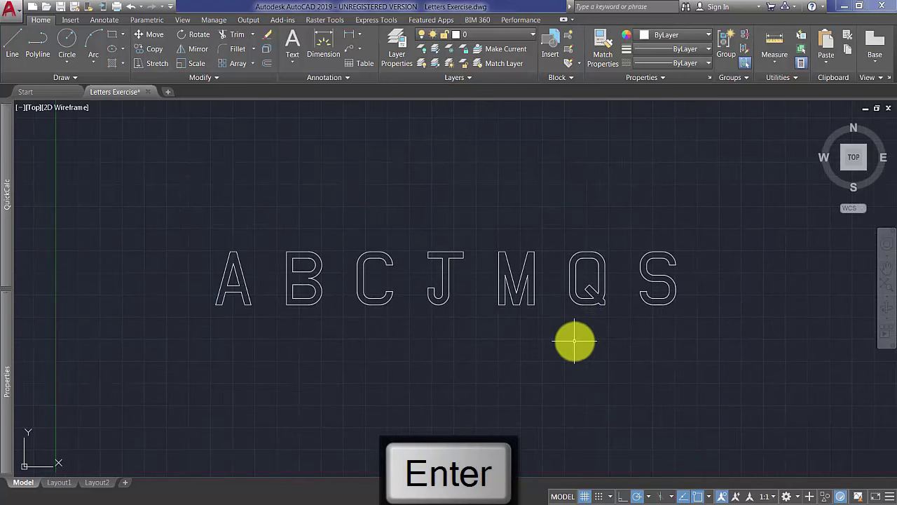